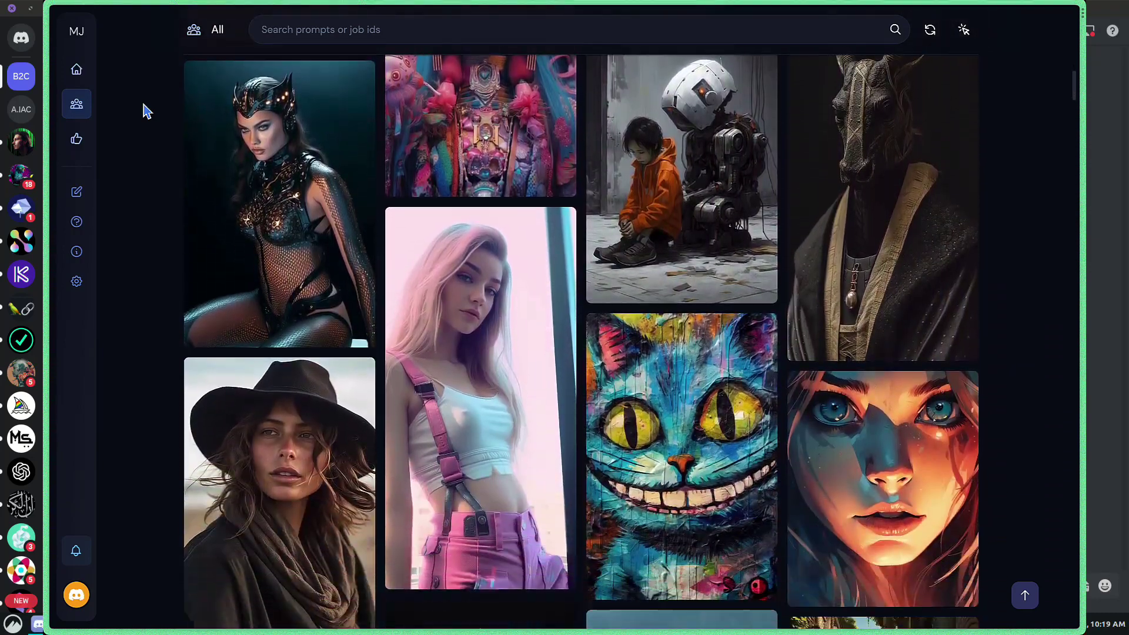
# Browse the Midjourney community gallery to examine the range of artwork styles and subjects.
pyautogui.scroll(-2, 146, 111)
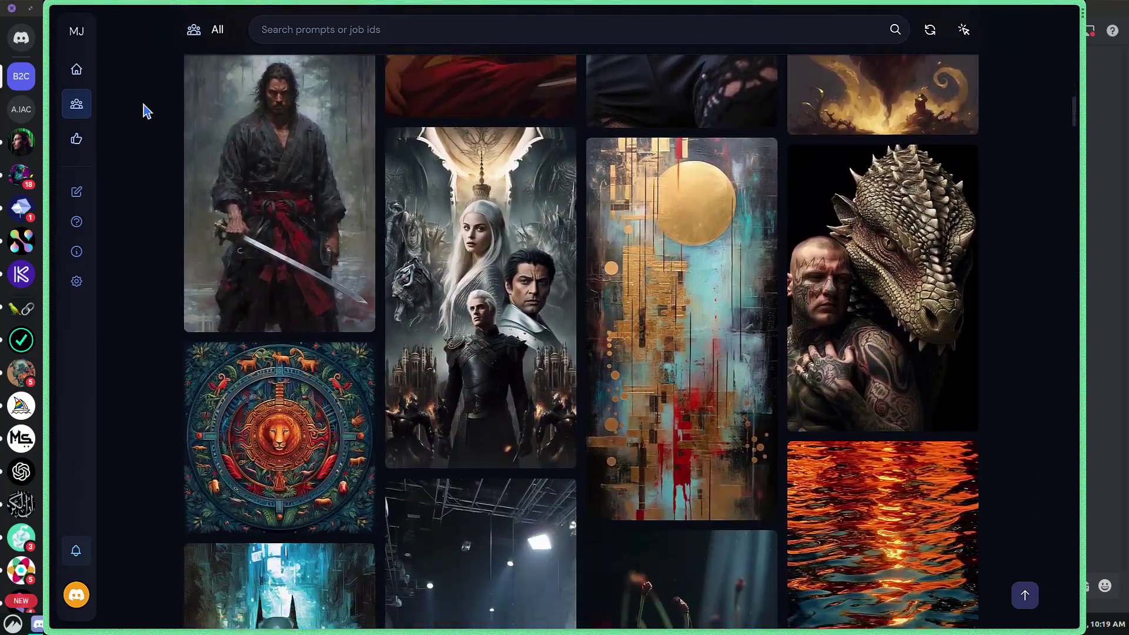
pyautogui.scroll(-2, 147, 111)
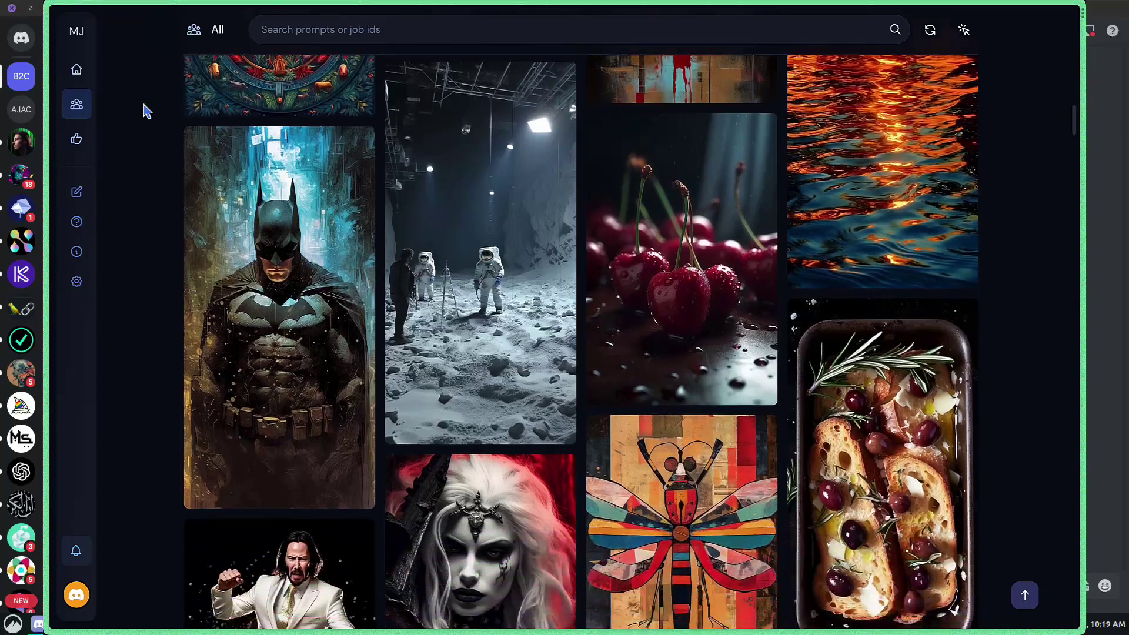
pyautogui.scroll(-2, 146, 111)
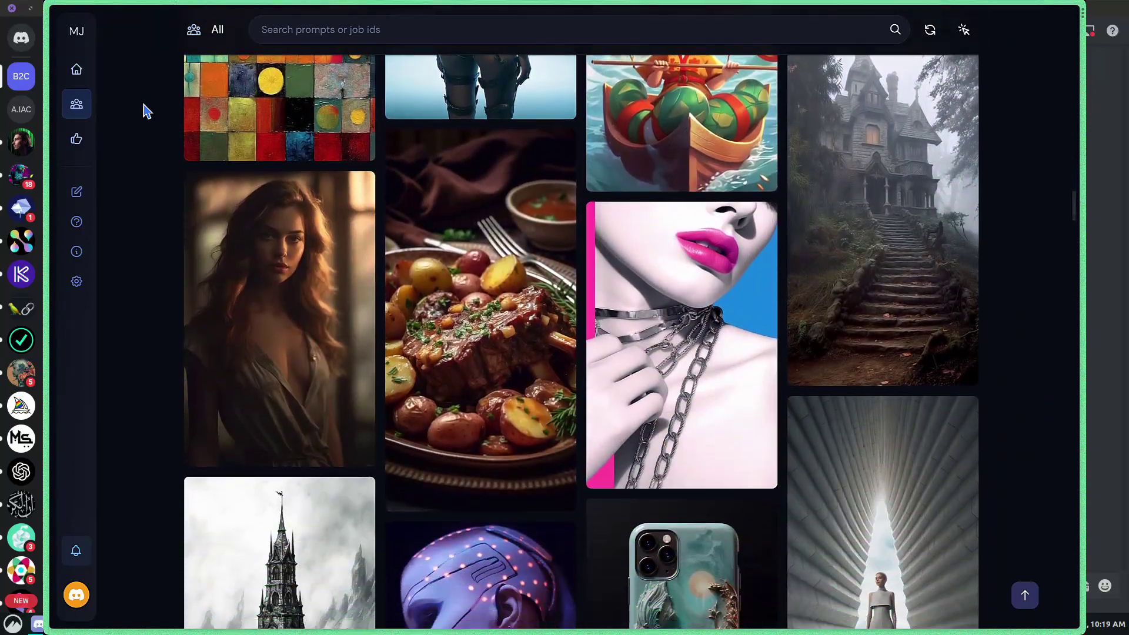
pyautogui.scroll(-7, 147, 110)
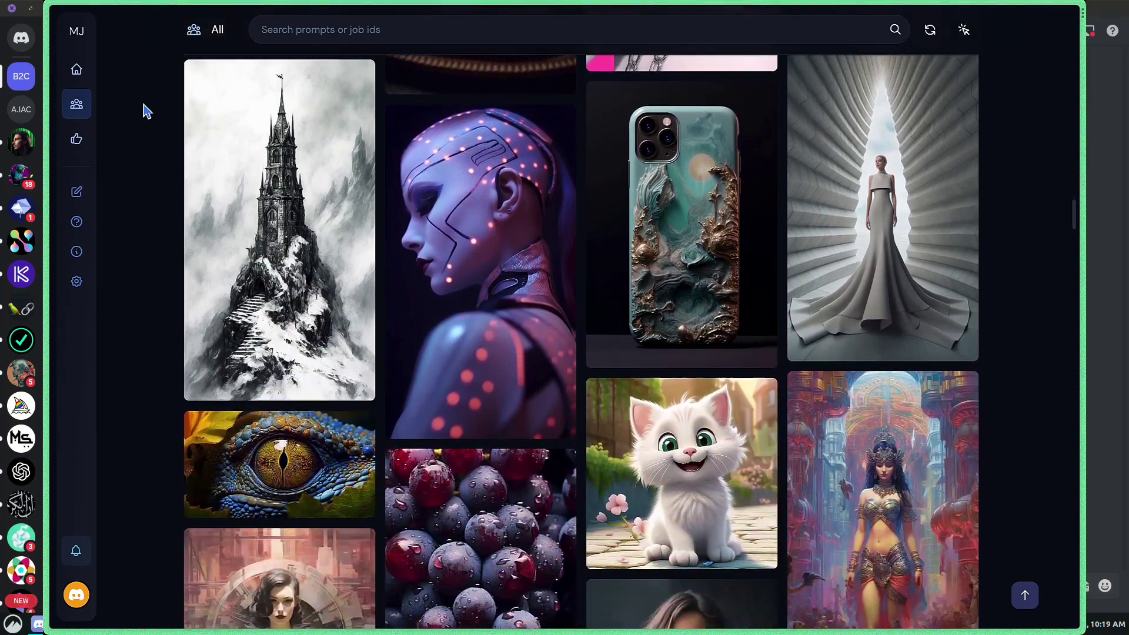
pyautogui.scroll(-6, 147, 111)
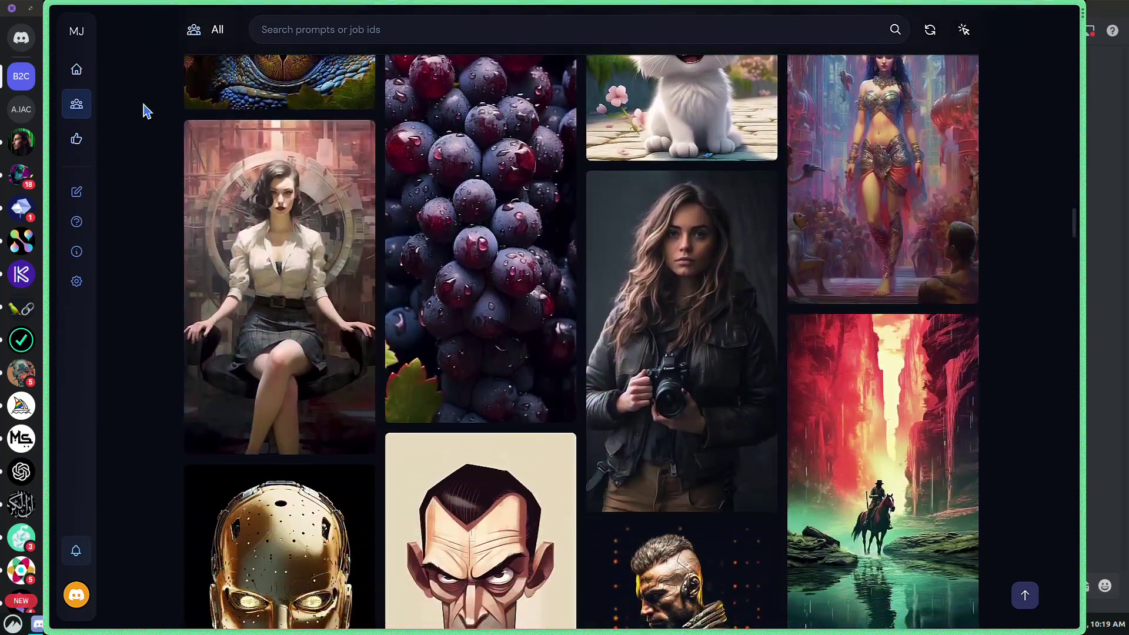
pyautogui.scroll(-7, 147, 111)
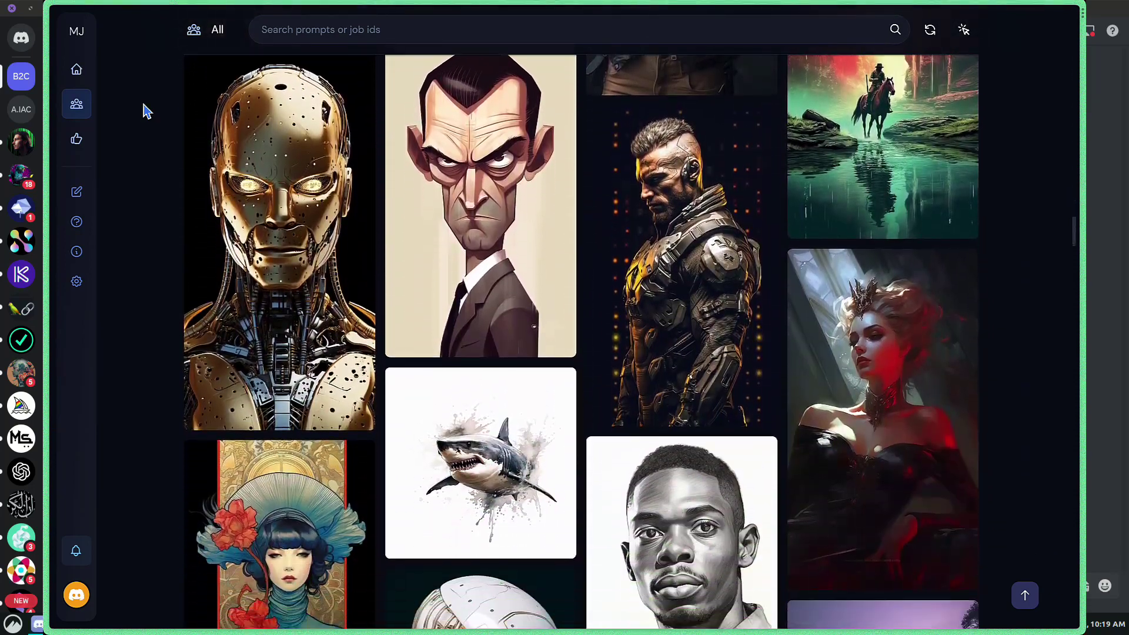
pyautogui.scroll(-7, 147, 111)
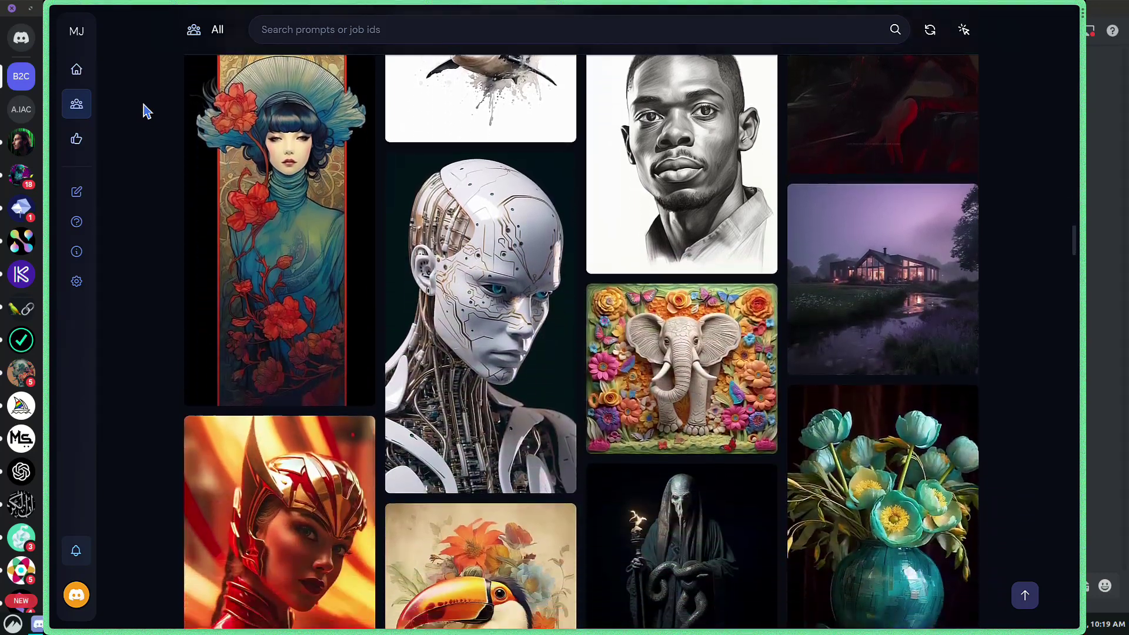
pyautogui.scroll(-7, 147, 110)
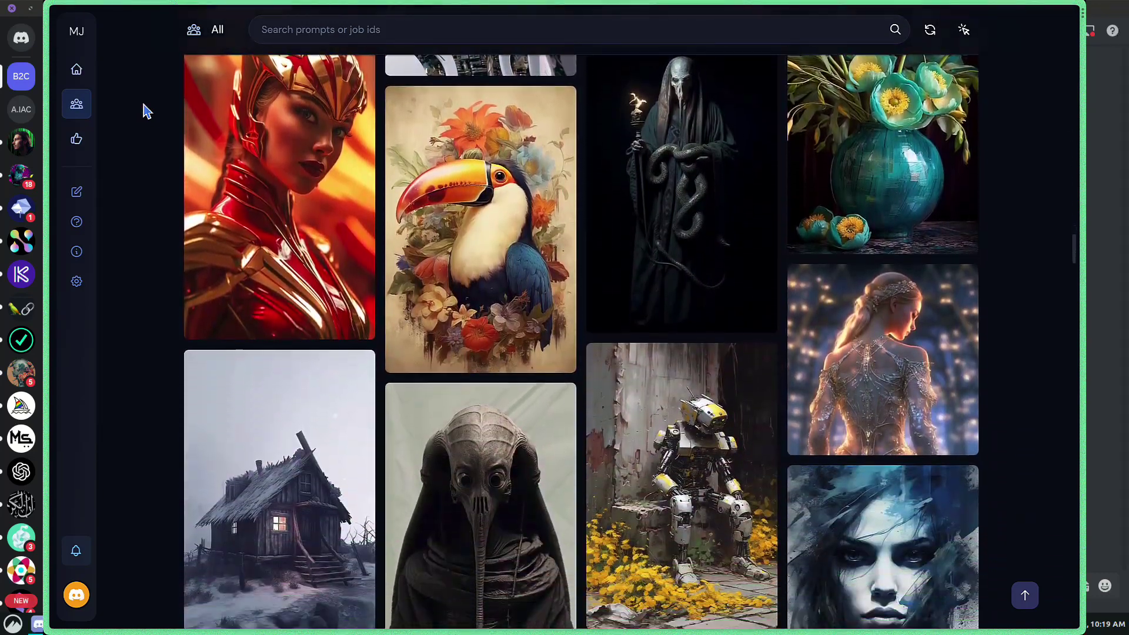
pyautogui.scroll(-7, 146, 110)
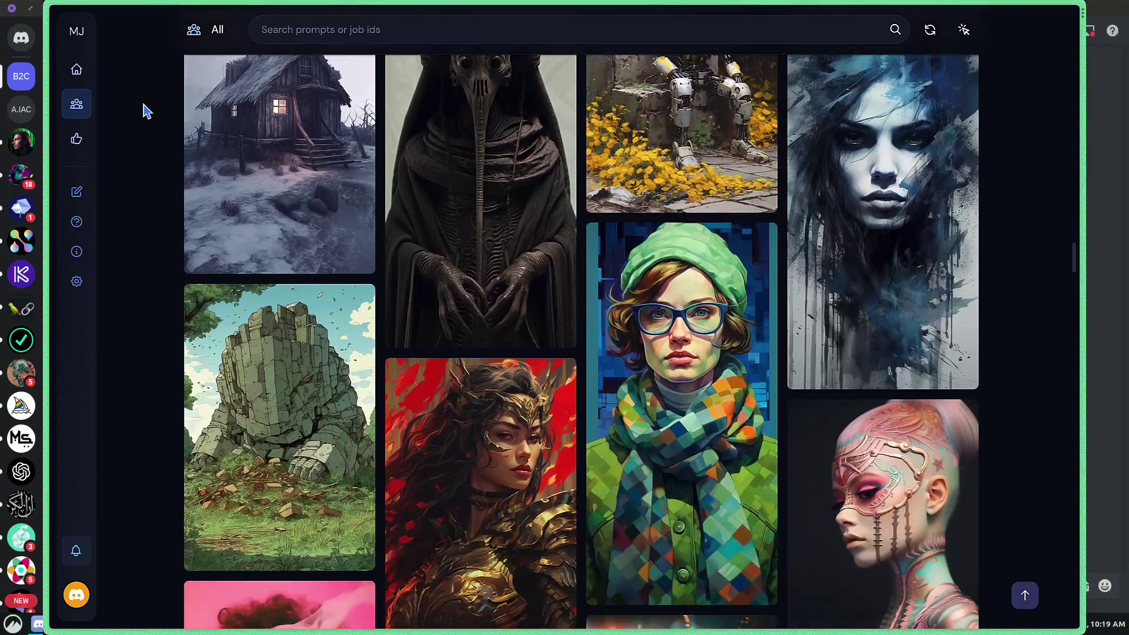
pyautogui.scroll(-7, 147, 111)
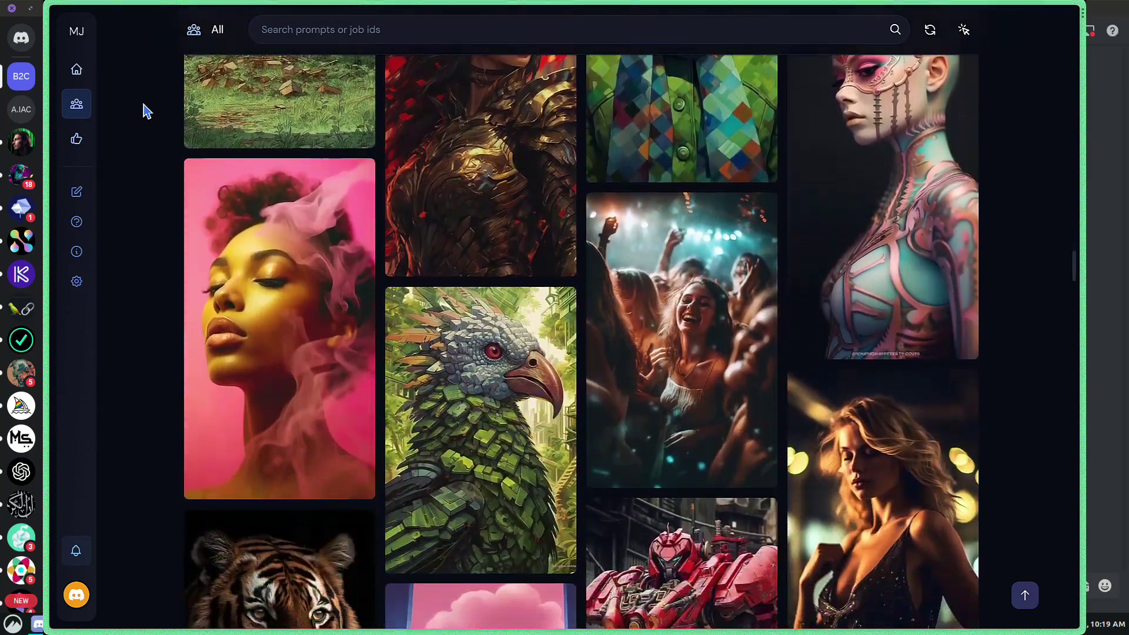
pyautogui.scroll(-6, 147, 111)
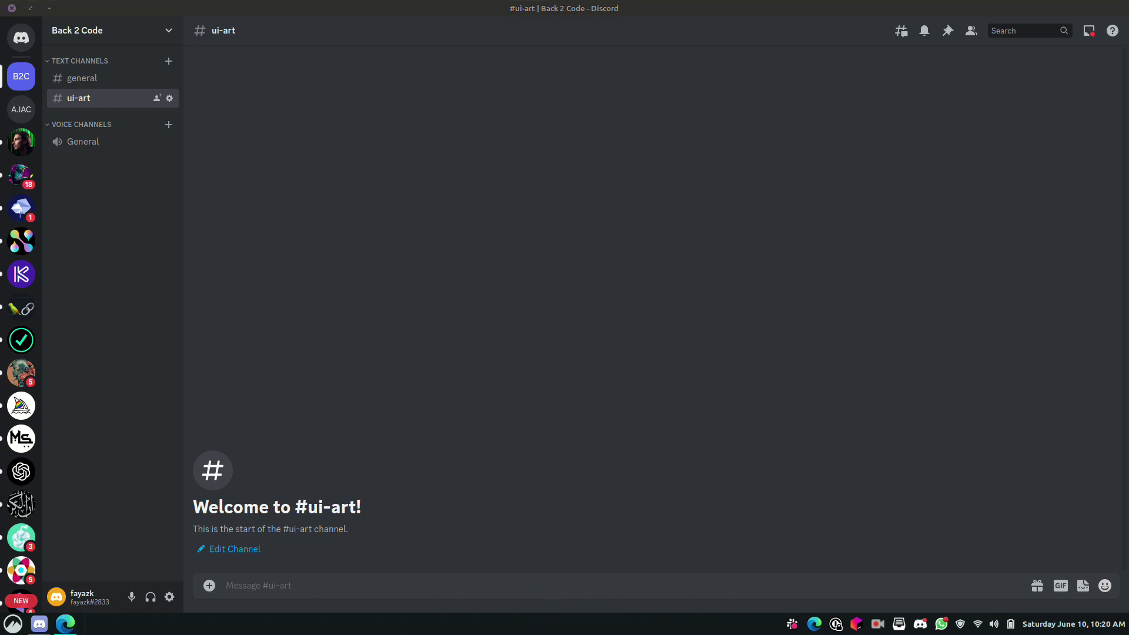
# In Discord's #ui-art channel, run /imagine with "Flat vector logo of a curved wave, blue, trending on Dribble" and view the generated grid enlarged.
pyautogui.click(284, 579)
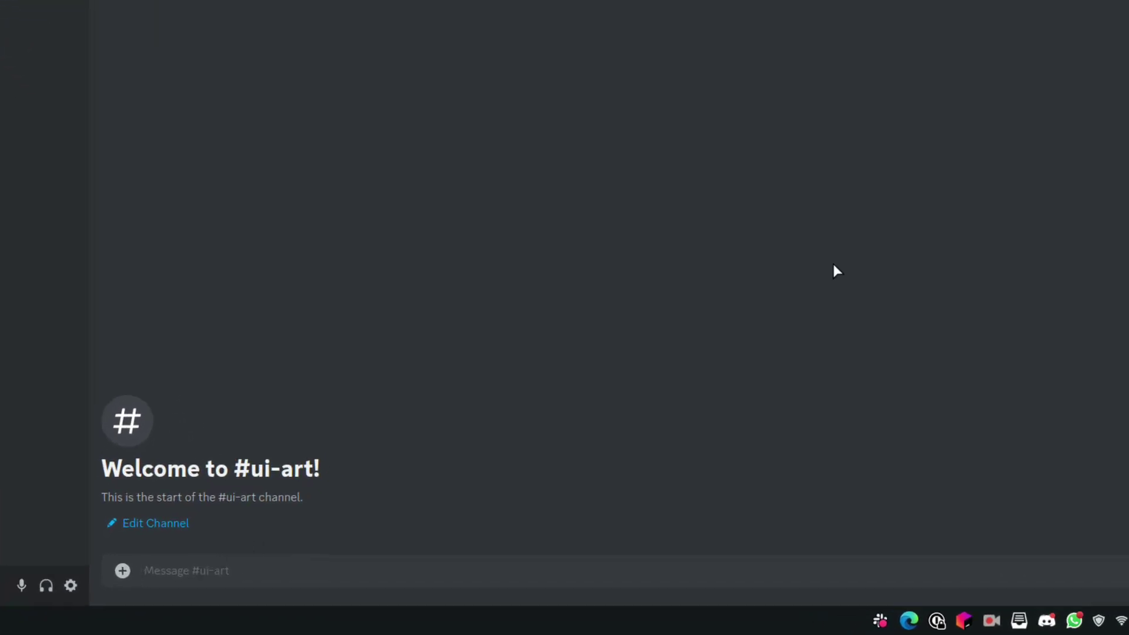
pyautogui.write('/ima')
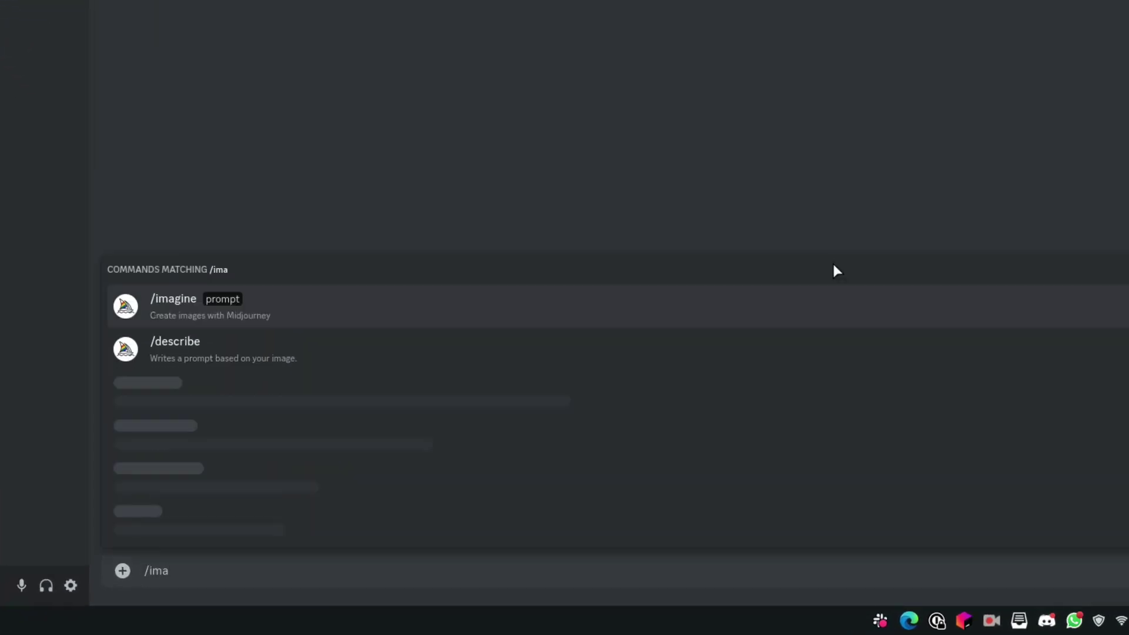
pyautogui.press('Return')
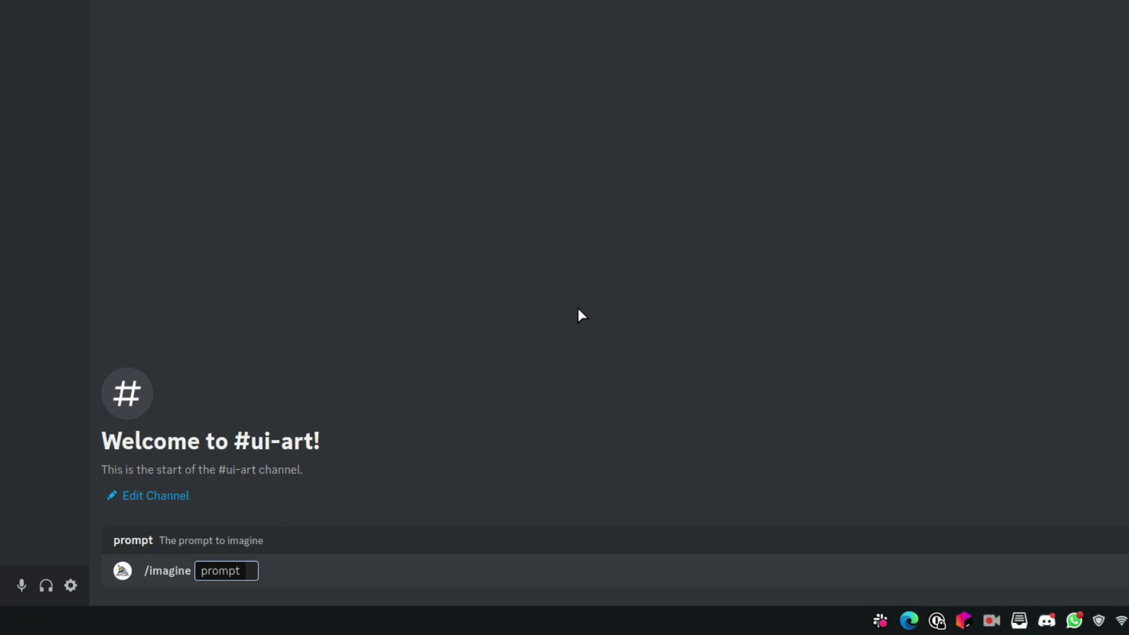
pyautogui.write('Flat vector logo of a curved wave, blue, trending on Dribble')
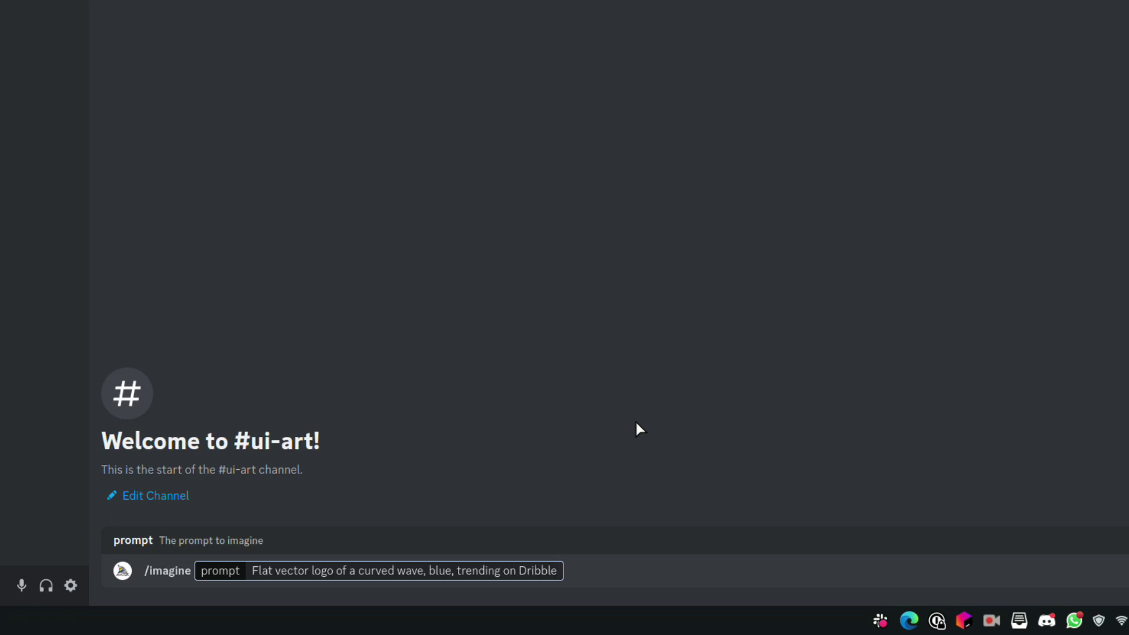
pyautogui.press('Return')
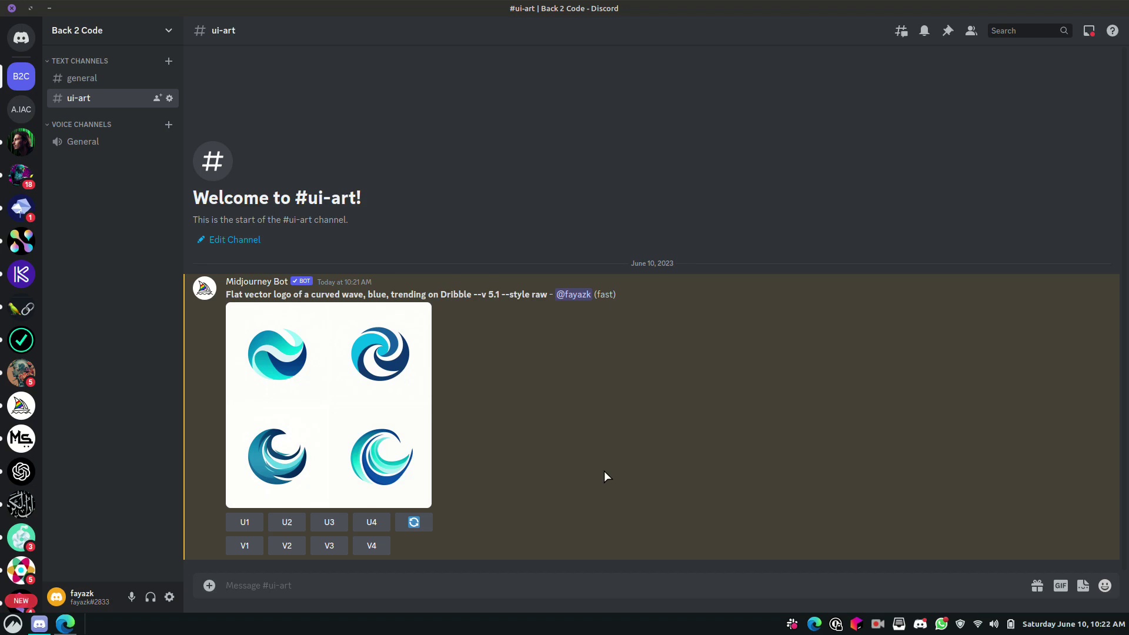
pyautogui.click(322, 347)
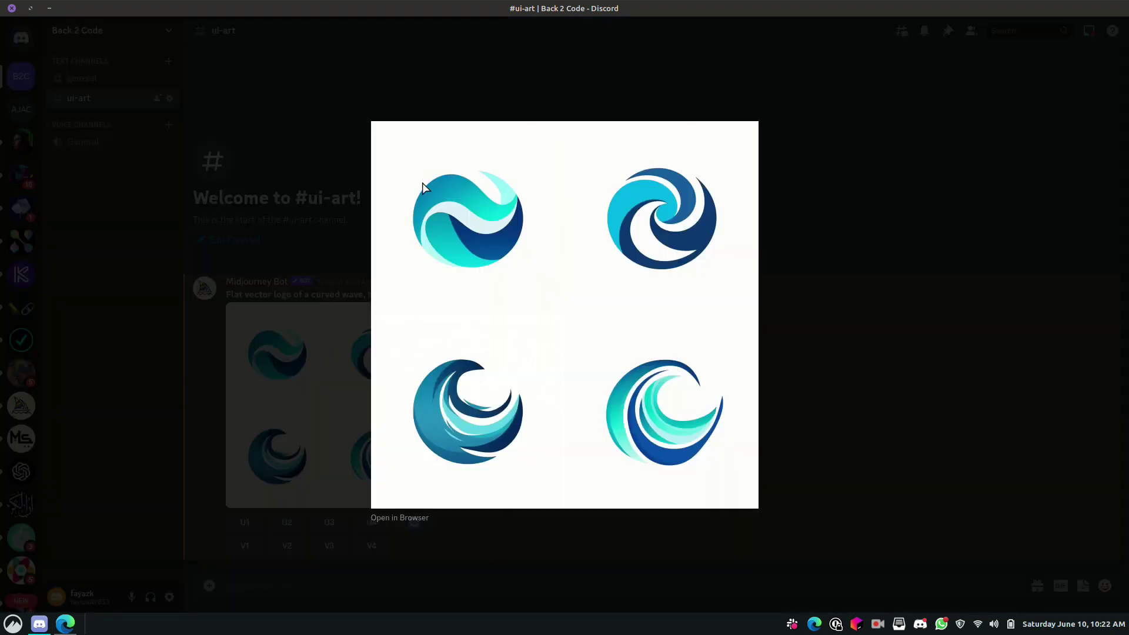
pyautogui.click(937, 288)
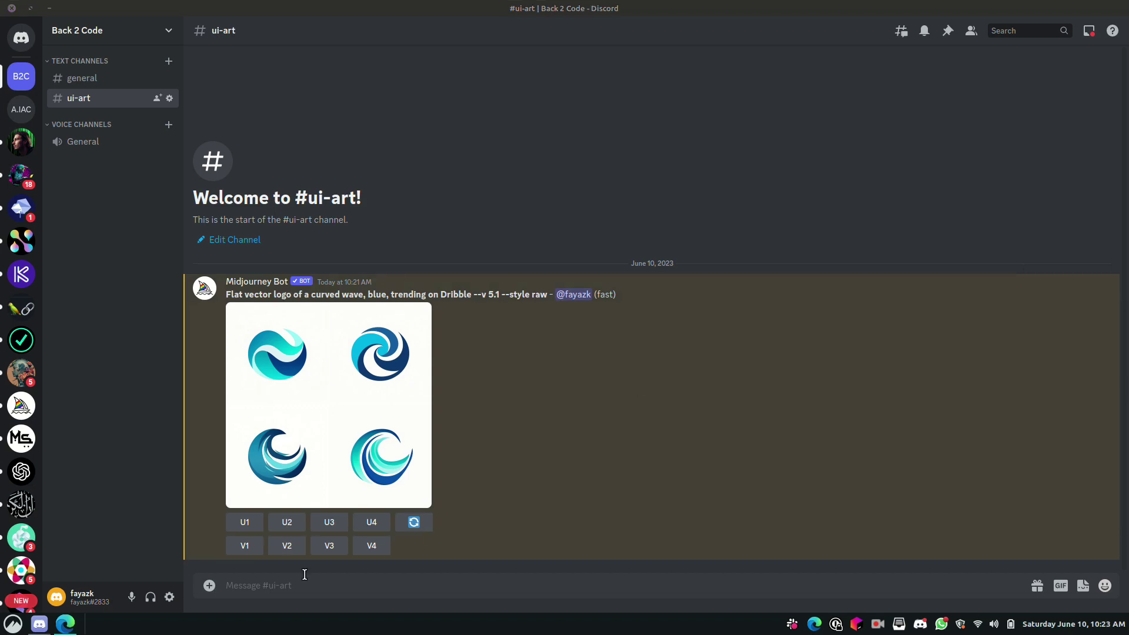
# Run /imagine with the prompt "Line art logo of a owl, golden, minimal, solid black background" and view the generated grid enlarged.
pyautogui.write('/ima')
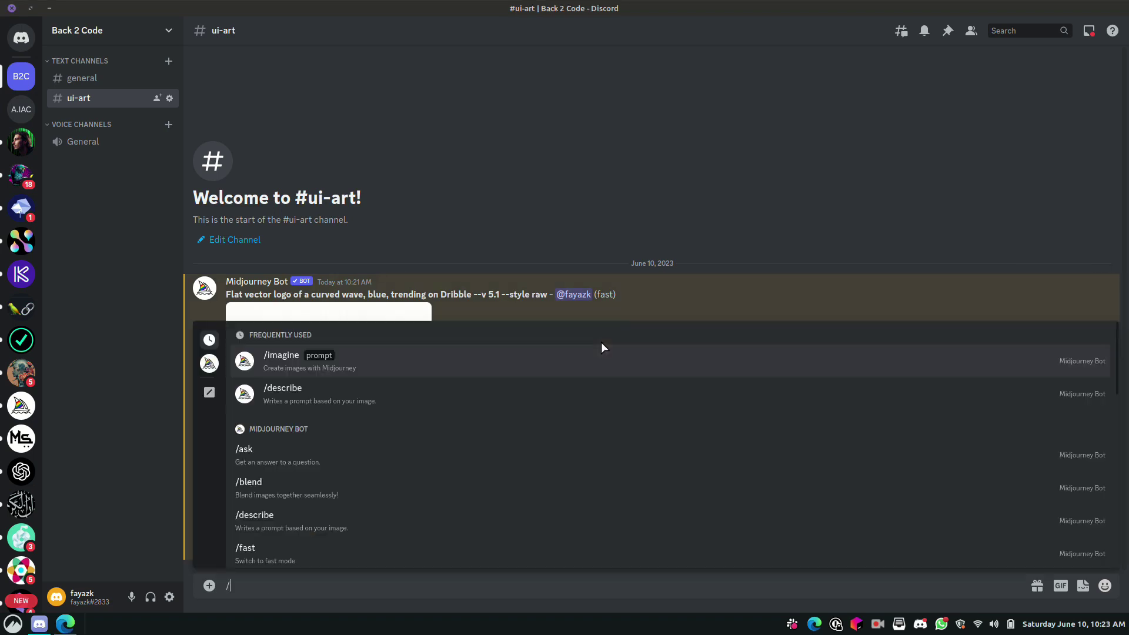
pyautogui.press('Tab')
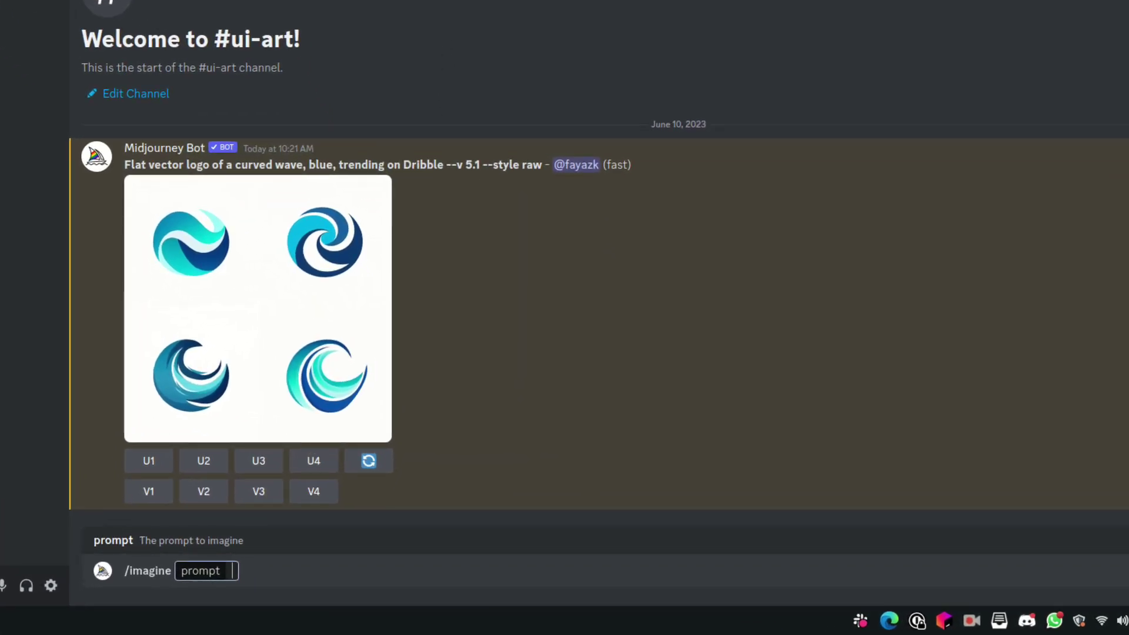
pyautogui.write('Line art logo of a owl, golden, minimal, solid black background')
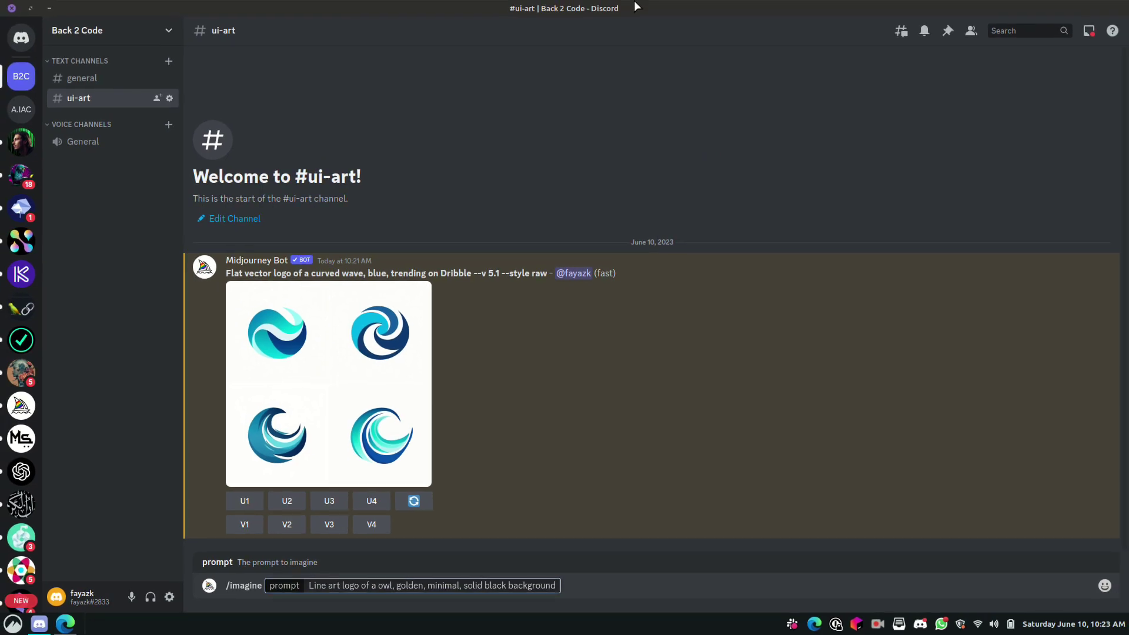
pyautogui.press('Return')
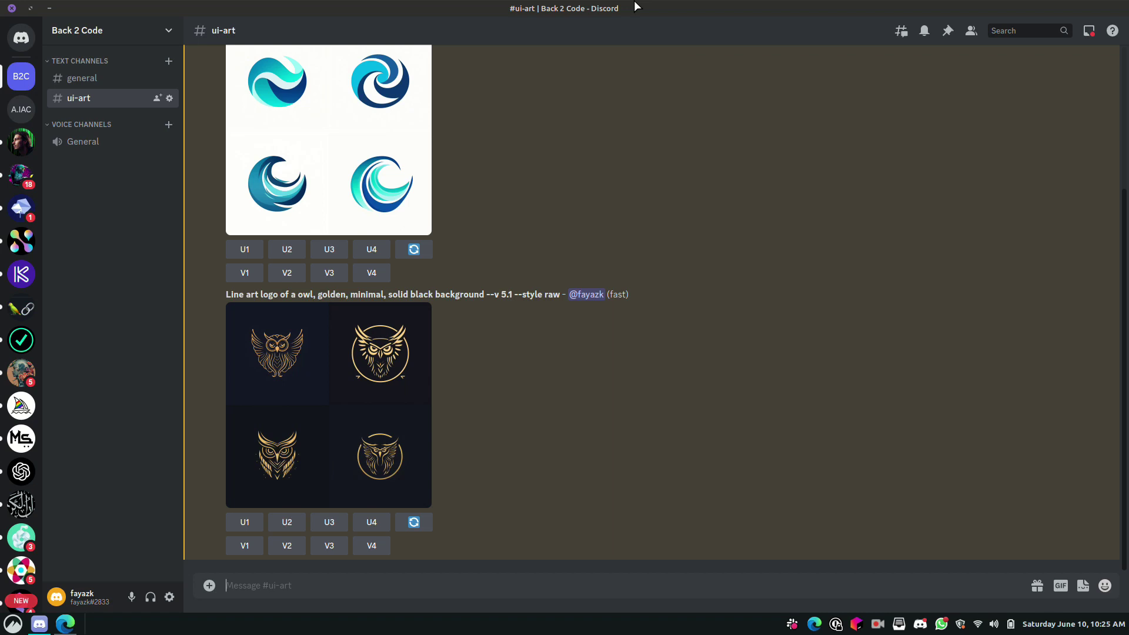
pyautogui.click(336, 335)
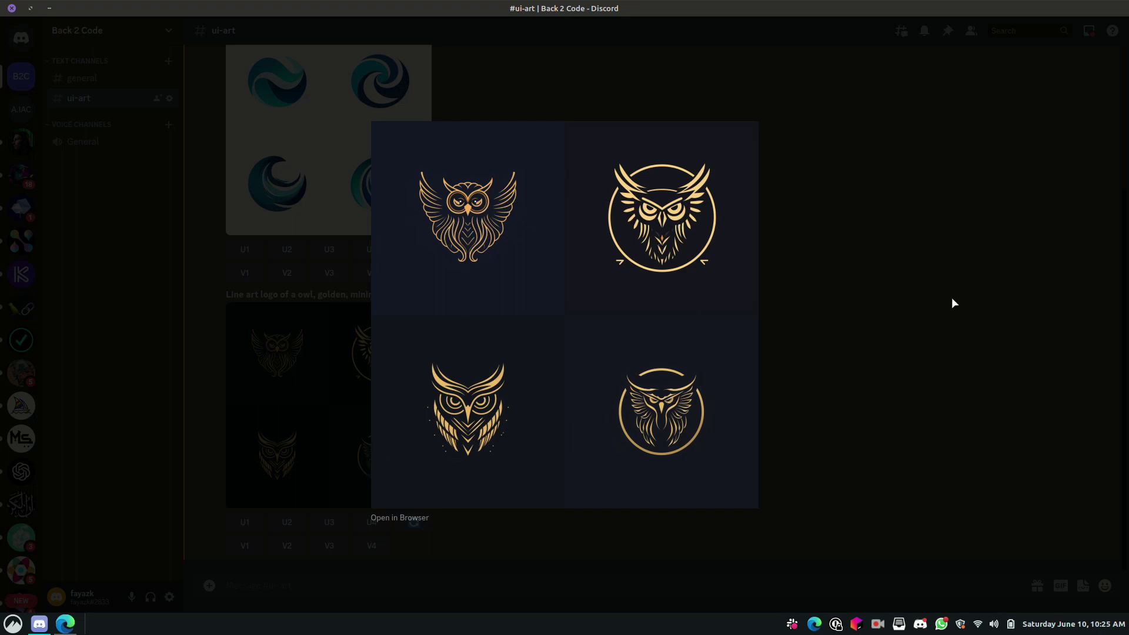
pyautogui.click(929, 281)
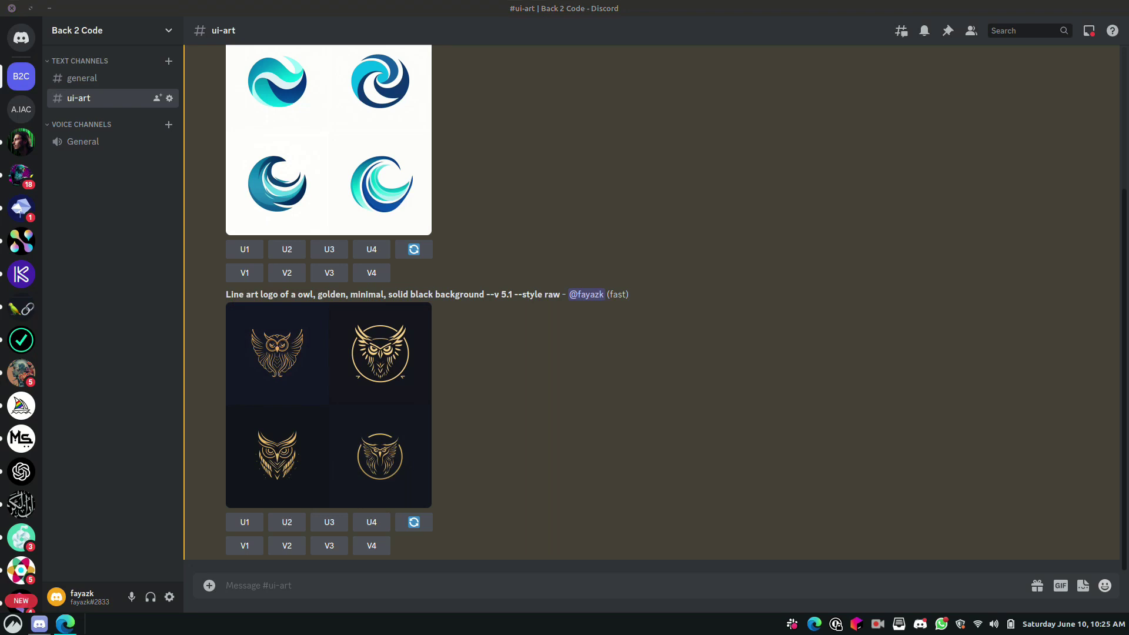
# Run /imagine with the prompt "Gradient color logo, a gradient in 2 circles" and view the generated grid enlarged.
pyautogui.write('/ima')
pyautogui.press('Tab')
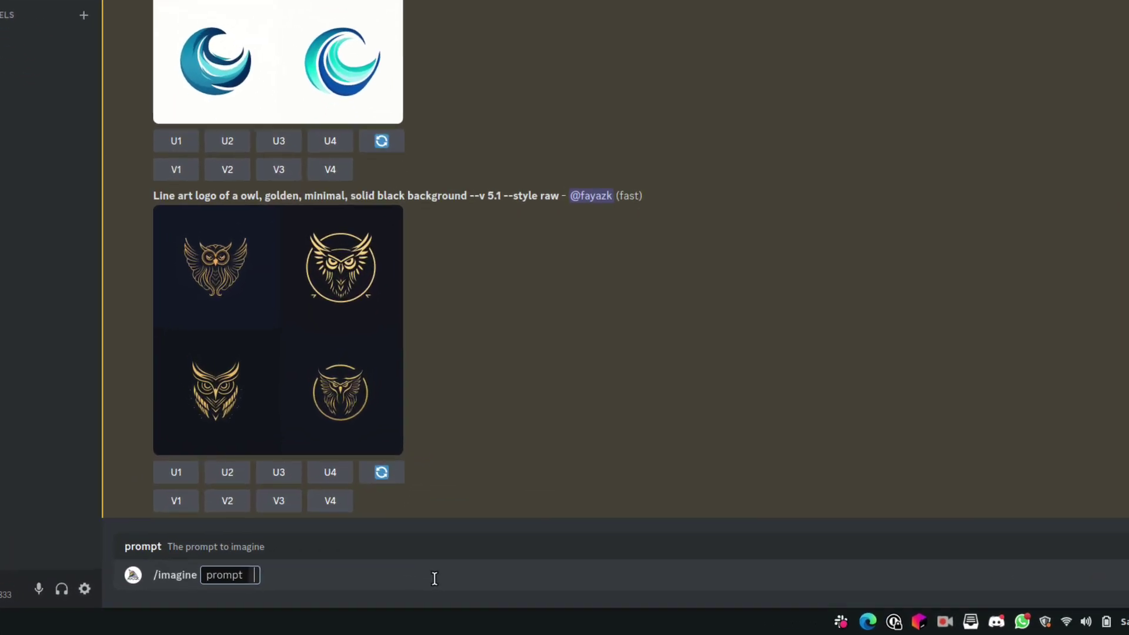
pyautogui.write('Gradient color logo, a gradient in 2 circles')
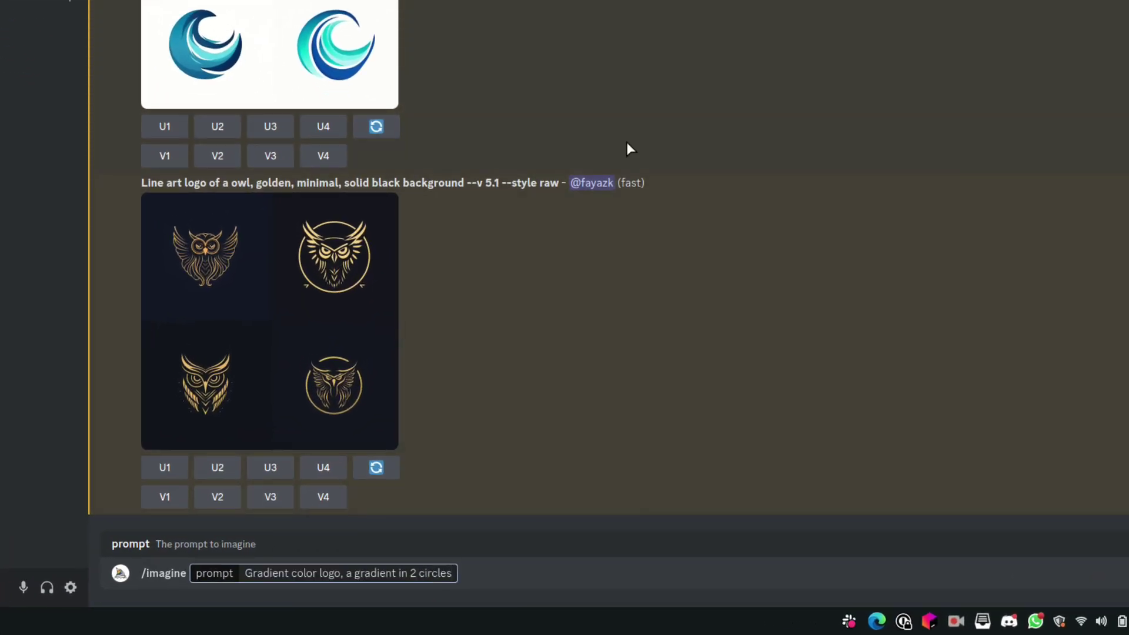
pyautogui.press('Return')
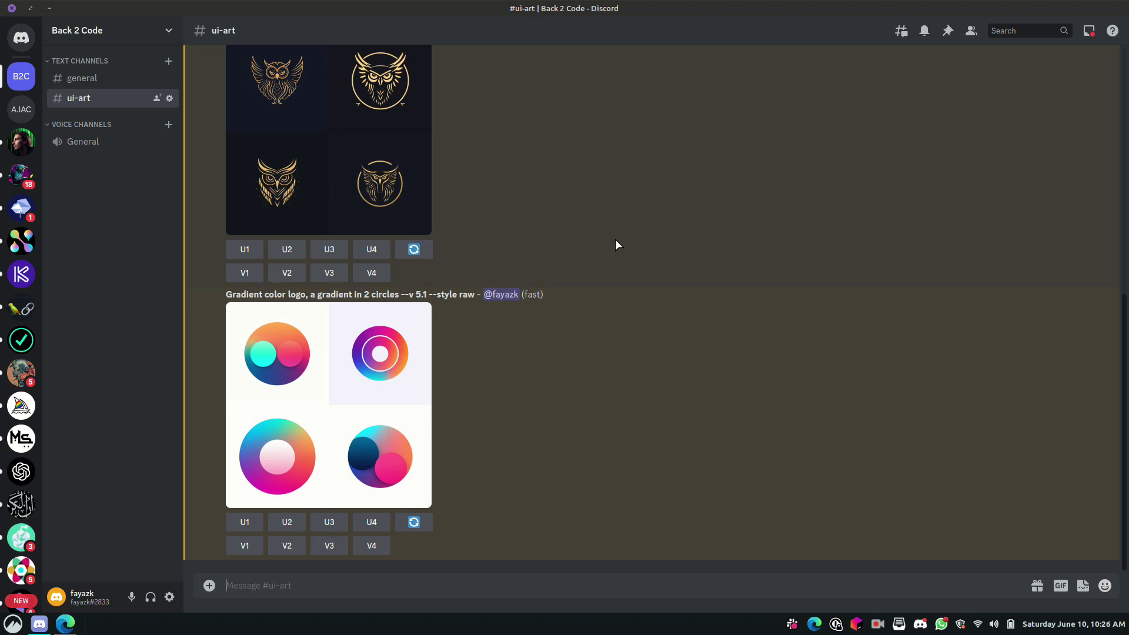
pyautogui.click(281, 388)
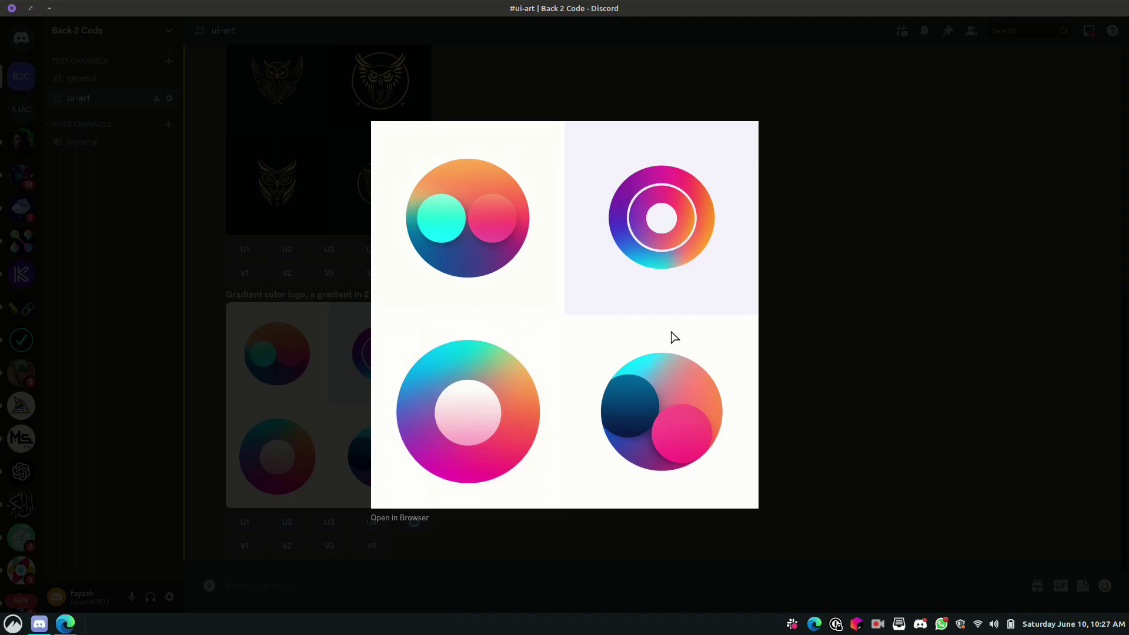
pyautogui.press('Escape')
# Run /imagine with "Geometrical logo of a pyramid, dreamy pastel color palette, gradient color" and view the generated grid enlarged.
pyautogui.click(464, 601)
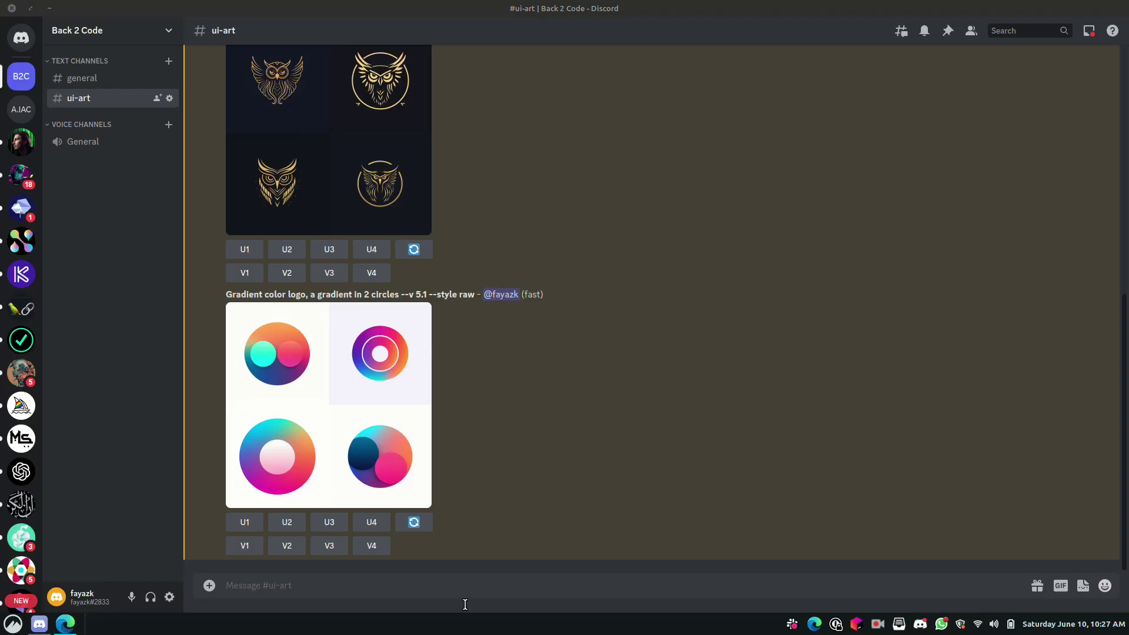
pyautogui.write('/imagine prompt: Geometrical logo of a pyramid, dreamy pastel color palette, gradient color')
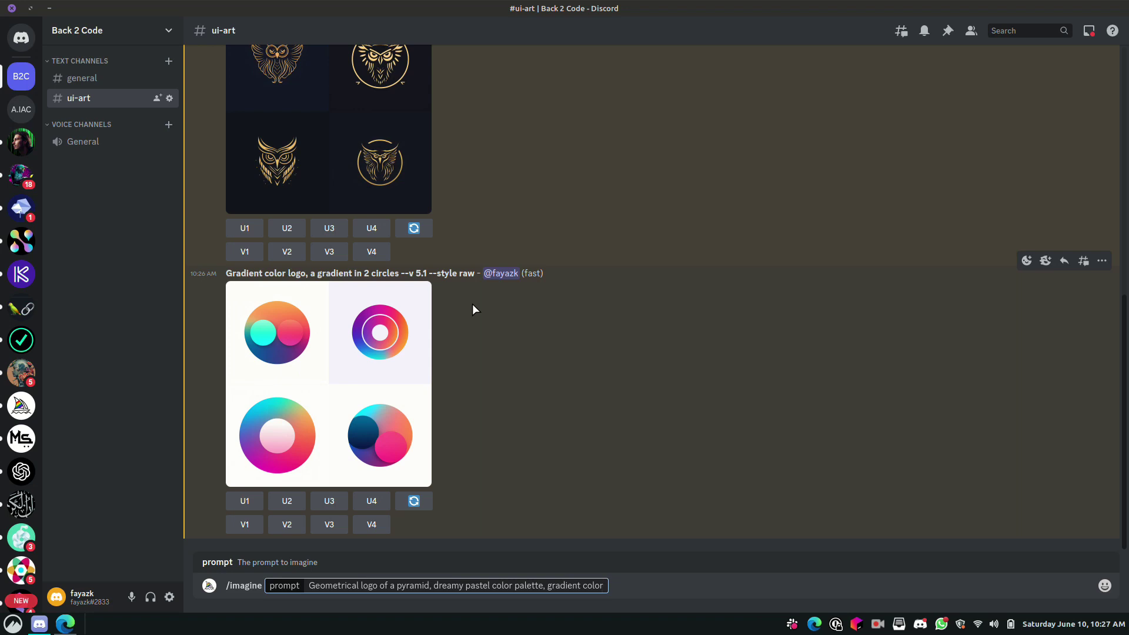
pyautogui.press('Return')
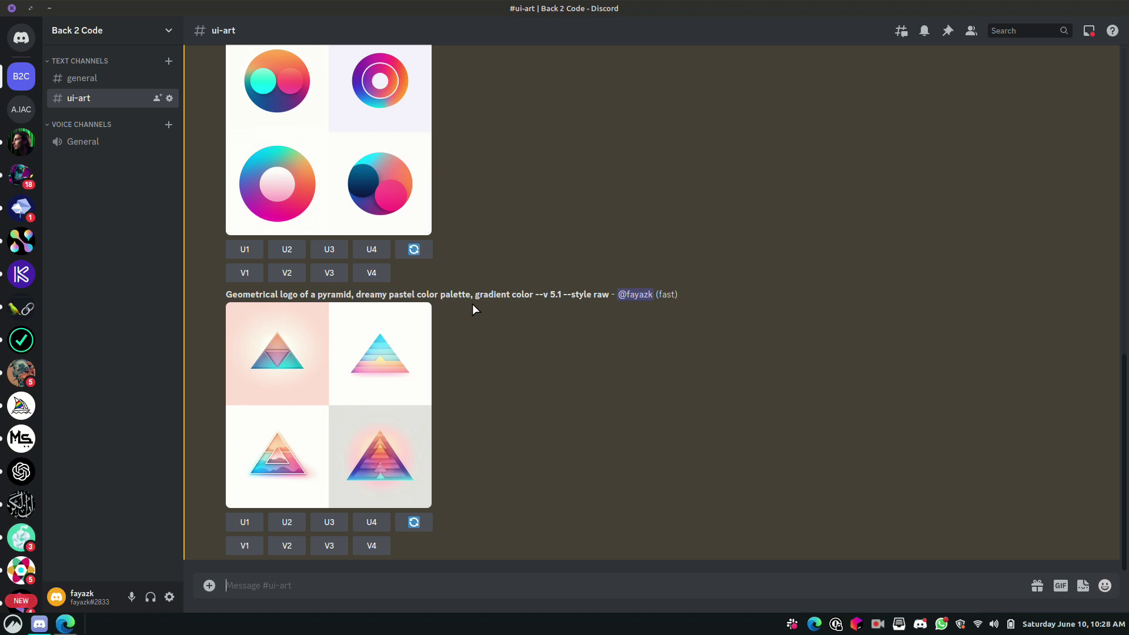
pyautogui.click(267, 362)
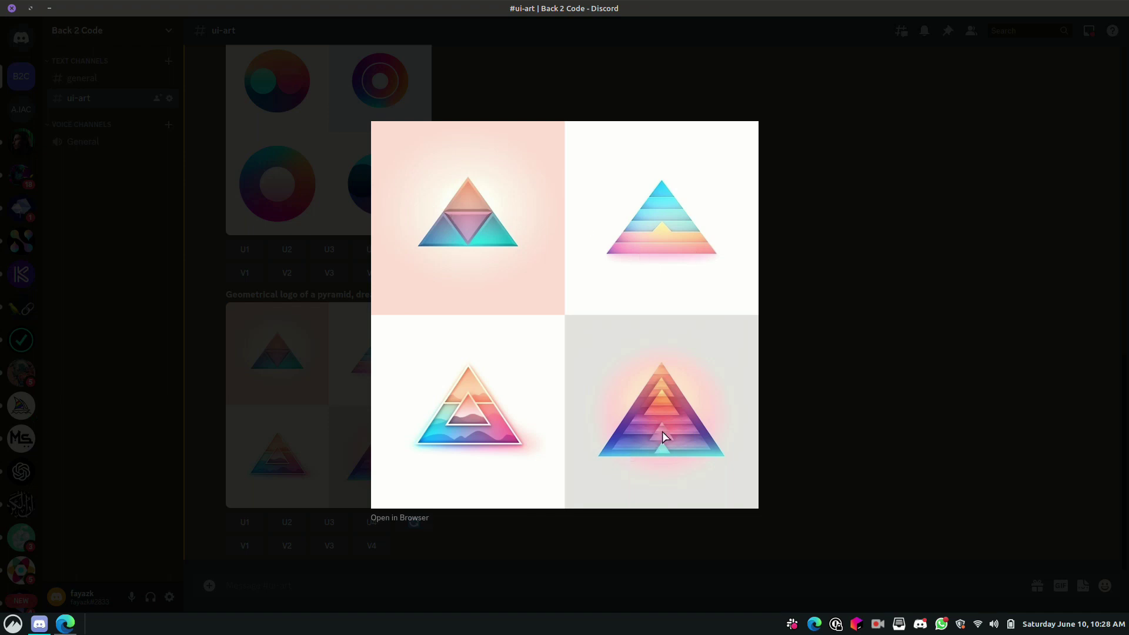
pyautogui.click(813, 324)
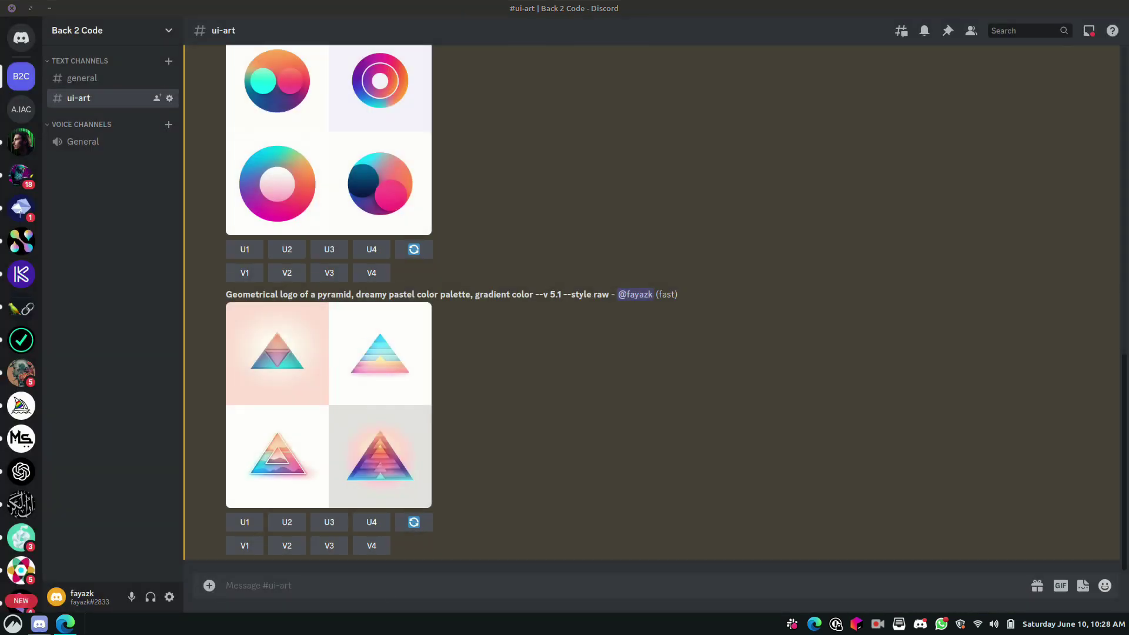
# Submit an /imagine command with the prompt "Organic logo, shape of a leaf".
pyautogui.click(391, 594)
pyautogui.write('/imagine prompt')
pyautogui.write('Organic logo, shape of a leaf')
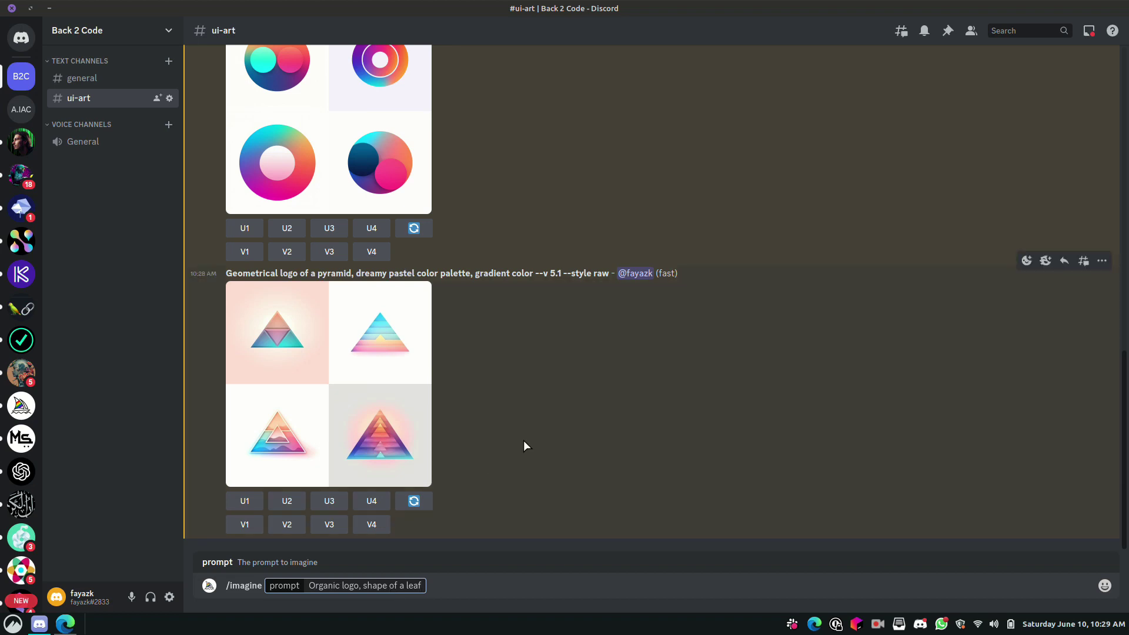
pyautogui.press('Return')
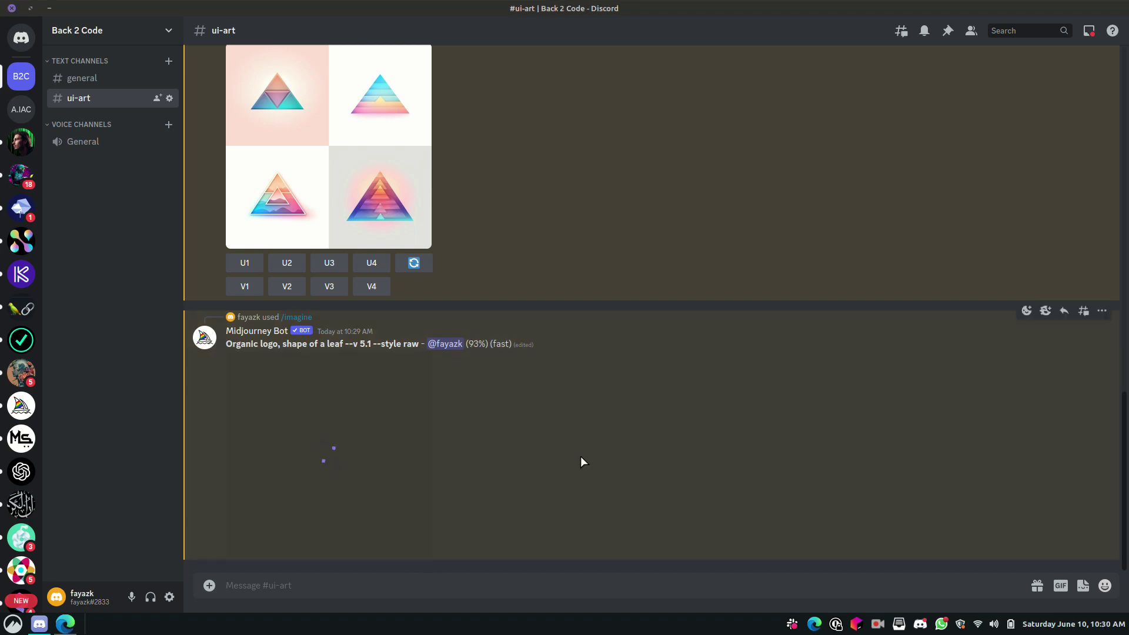
# Submit an /imagine command with the prompt 'Typographical logo, floral, letter" A", serif typeface'.
pyautogui.write('/ima')
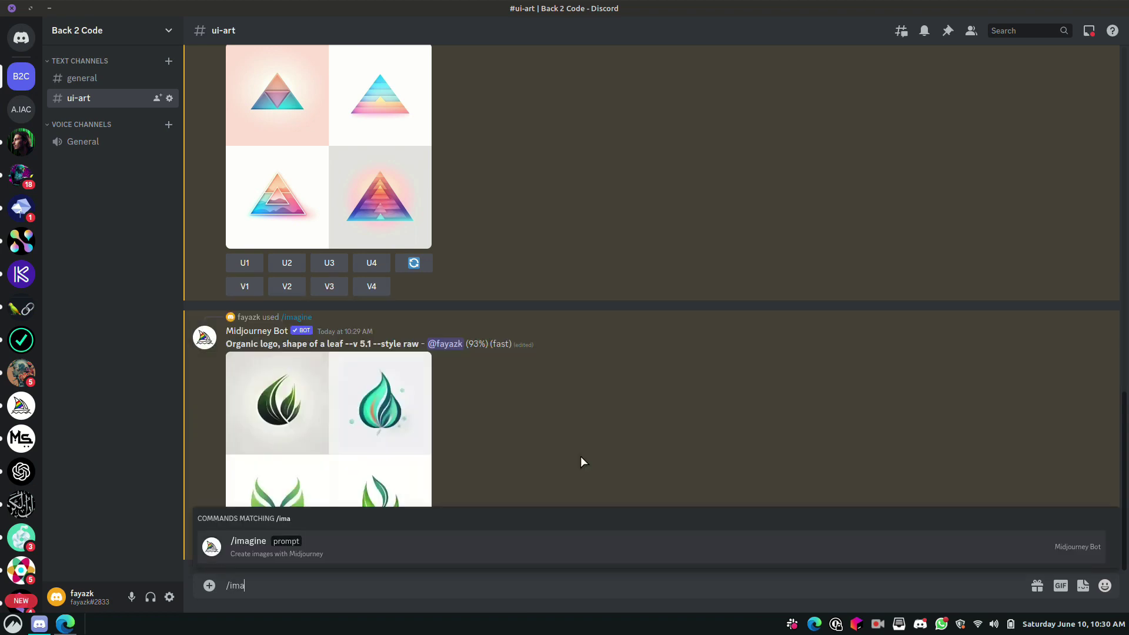
pyautogui.press('Tab')
pyautogui.write('Typographical logo, floral, letter" A", serif typeface')
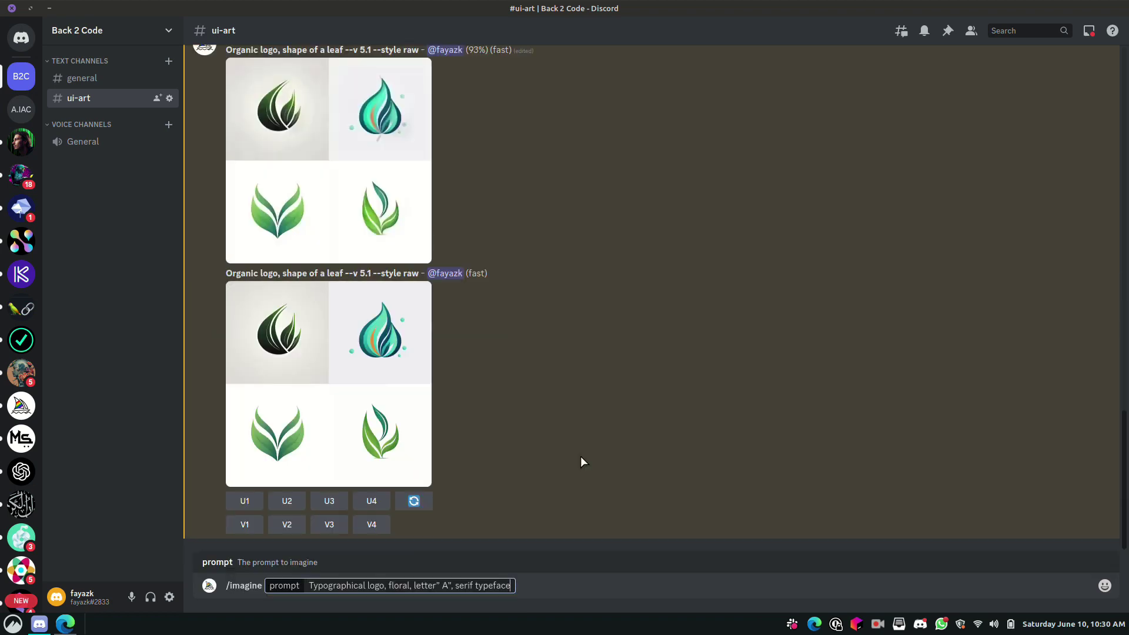
pyautogui.press('Return')
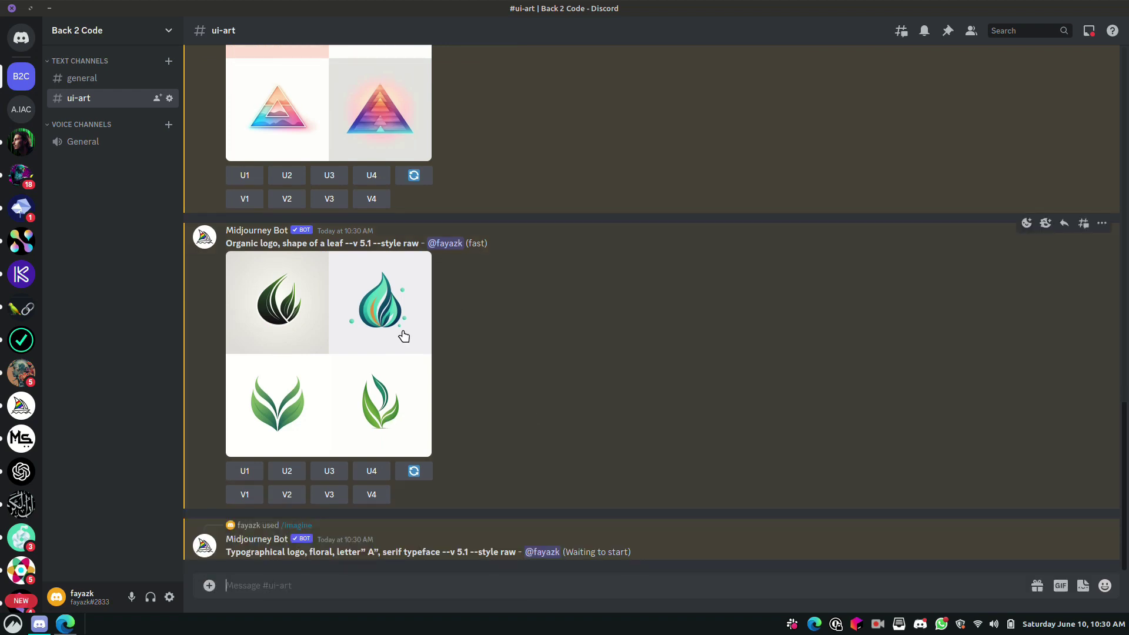
# View the generated organic leaf logo grid enlarged and look over it again in the channel.
pyautogui.click(328, 333)
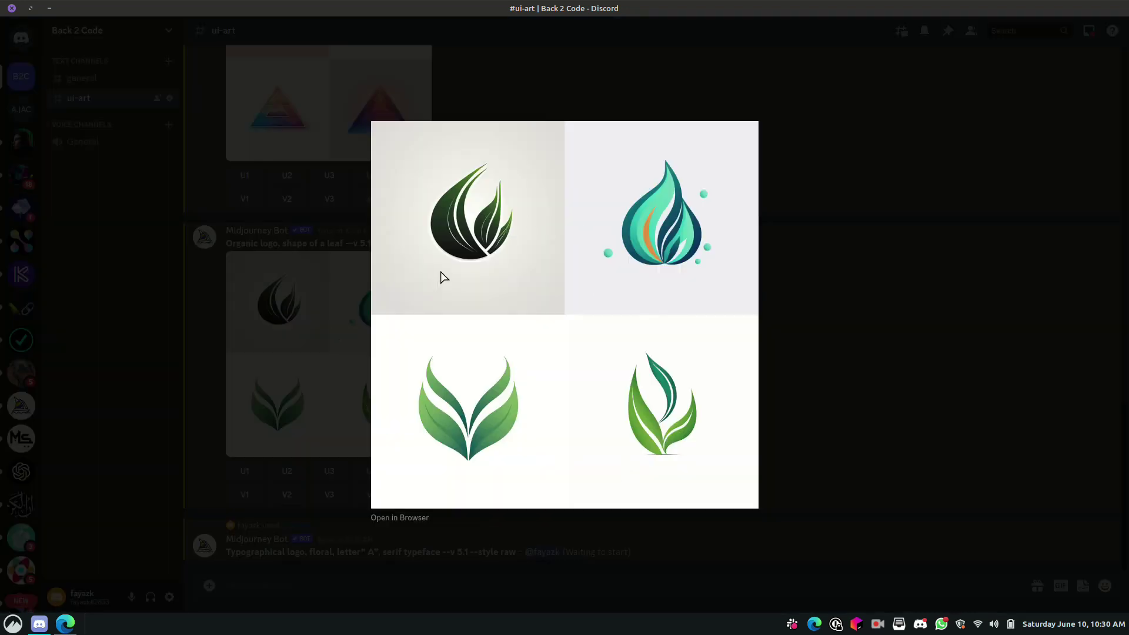
pyautogui.click(976, 308)
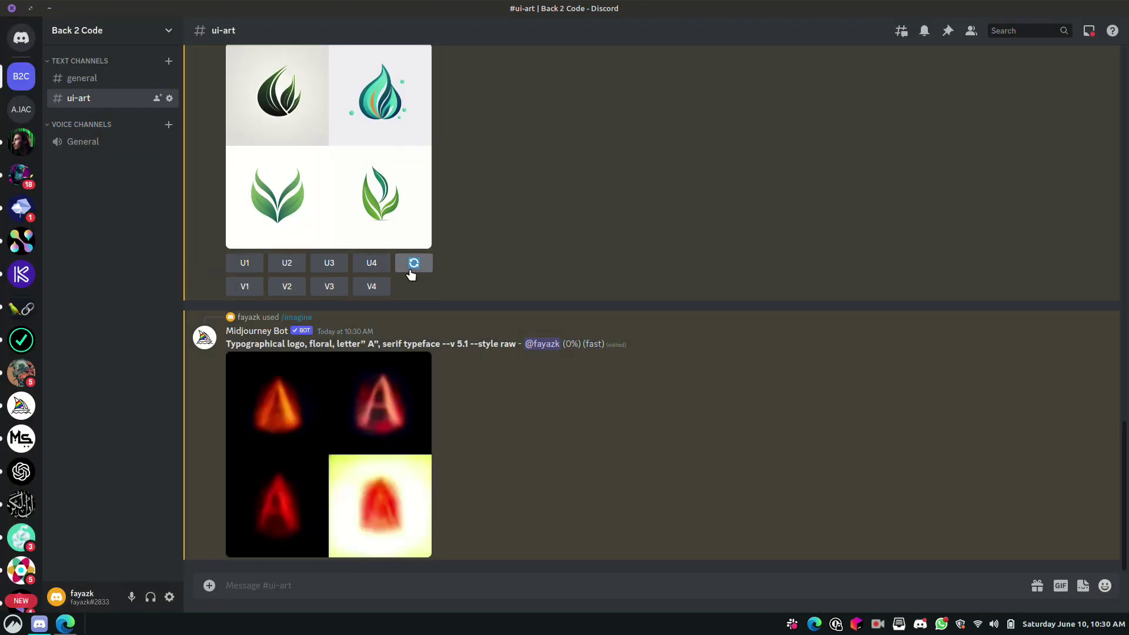
pyautogui.scroll(1, 361, 224)
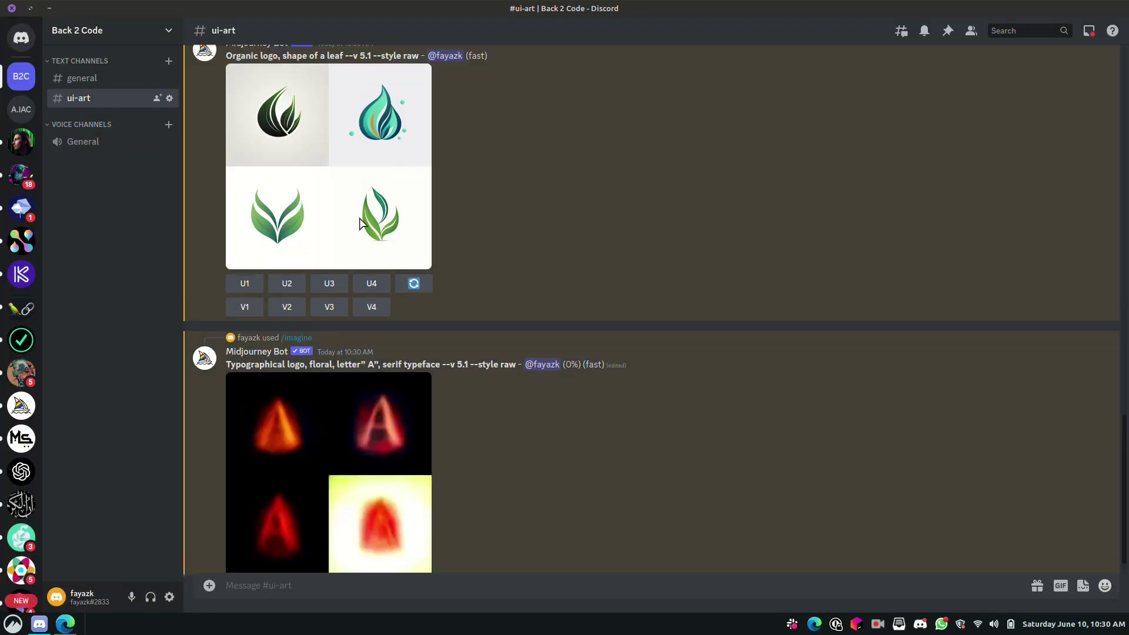
pyautogui.scroll(1, 376, 228)
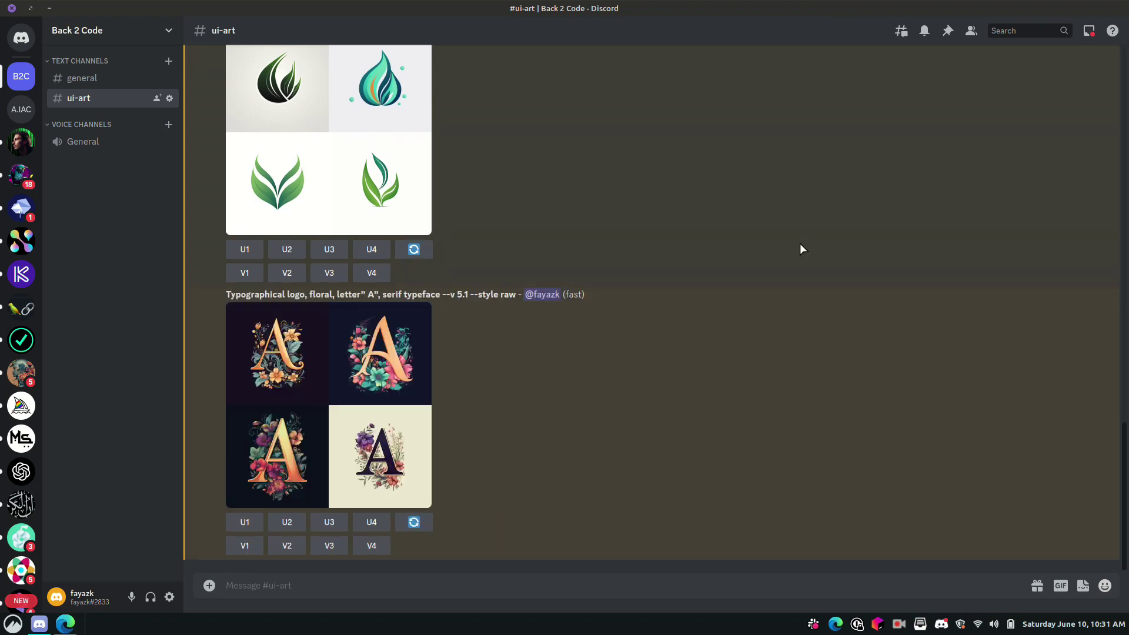
# View the floral letter A logo grid enlarged and highlight the key words of its prompt.
pyautogui.click(351, 391)
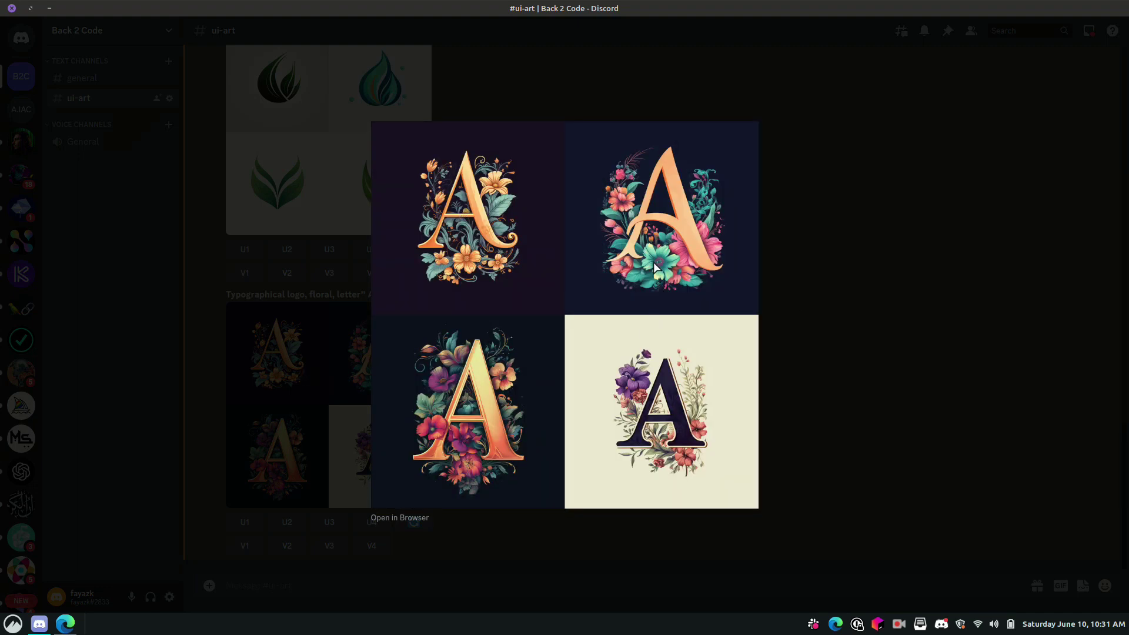
pyautogui.click(887, 341)
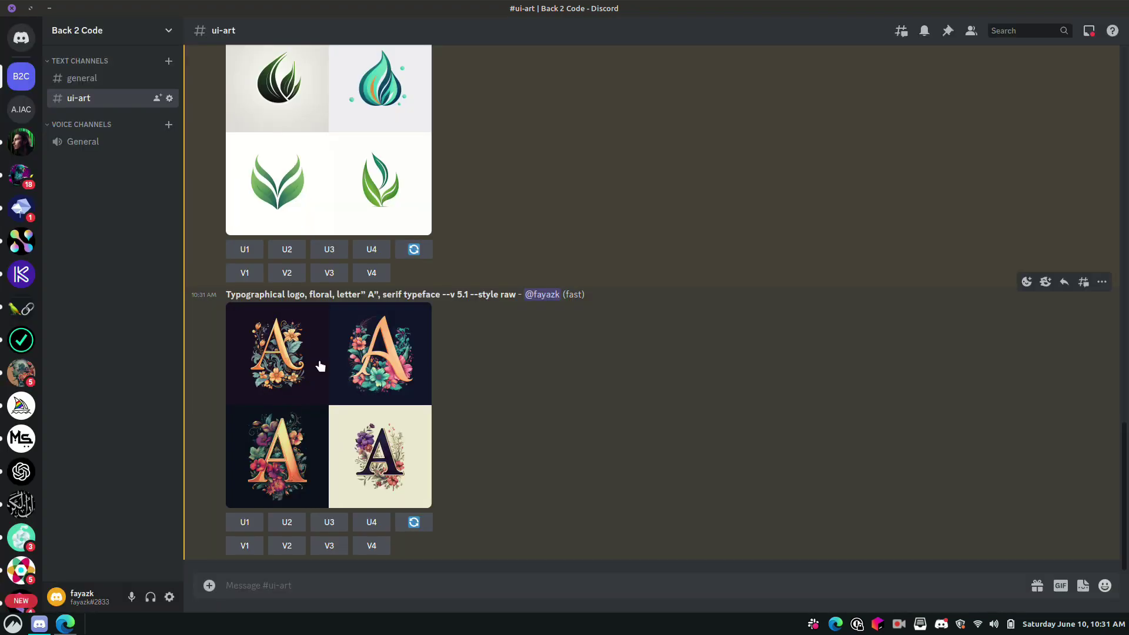
pyautogui.doubleClick(316, 297)
pyautogui.moveTo(404, 294); pyautogui.dragTo(443, 293)
pyautogui.click(550, 409)
# Generate variations of the first floral letter A logo and view the new grid enlarged.
pyautogui.click(241, 551)
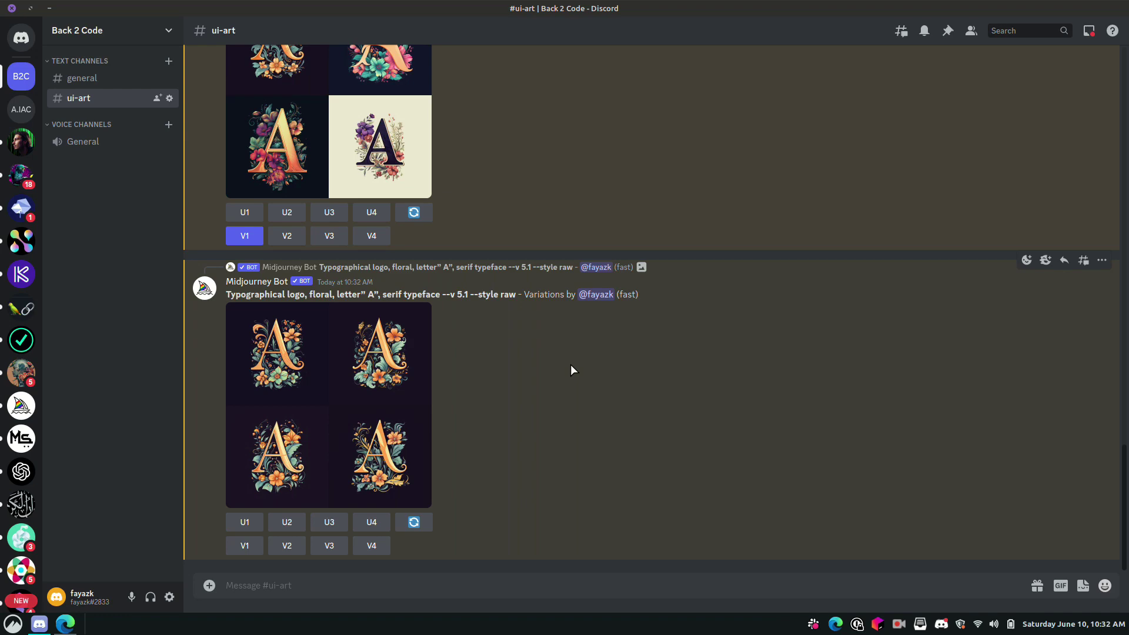
pyautogui.click(300, 395)
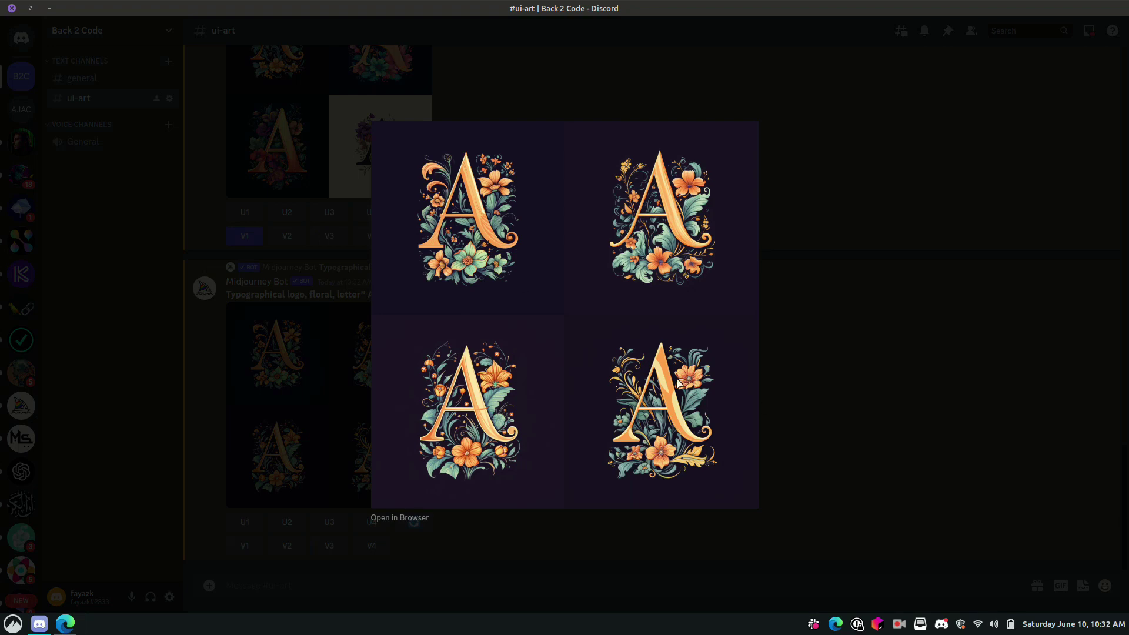
pyautogui.click(891, 434)
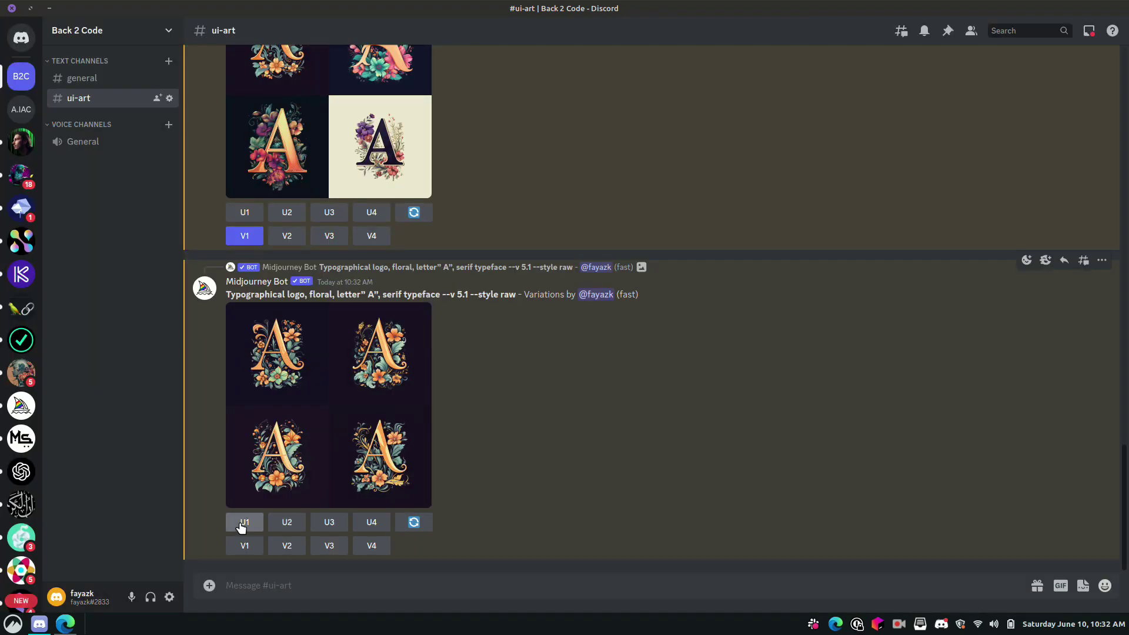
# Upscale the first image of the letter A variations and view the upscaled logo enlarged.
pyautogui.click(243, 522)
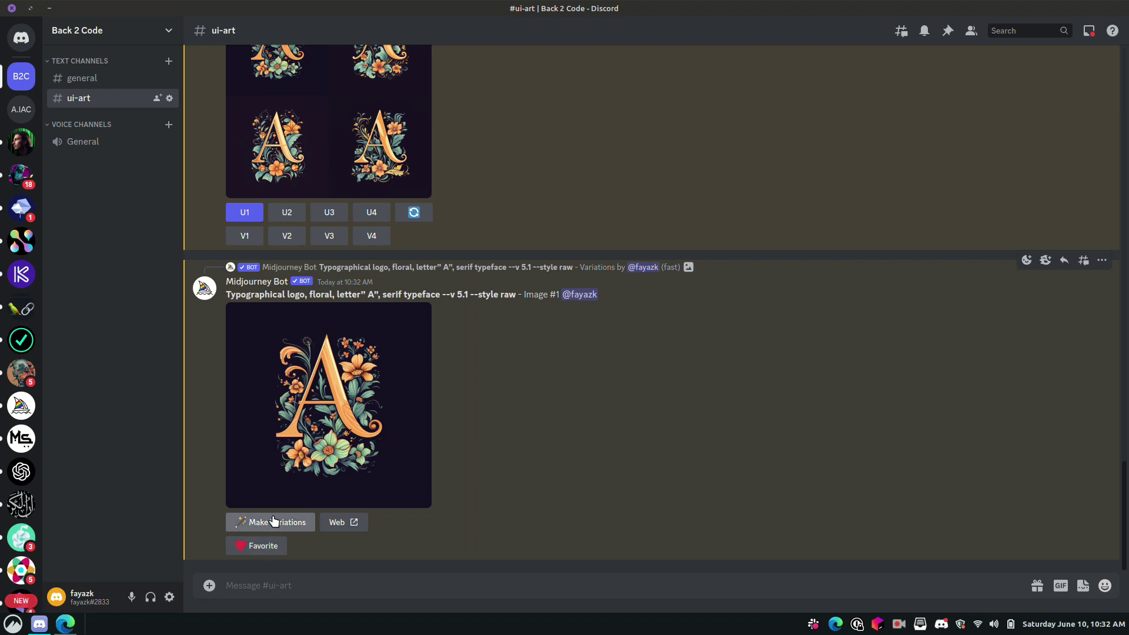
pyautogui.click(327, 452)
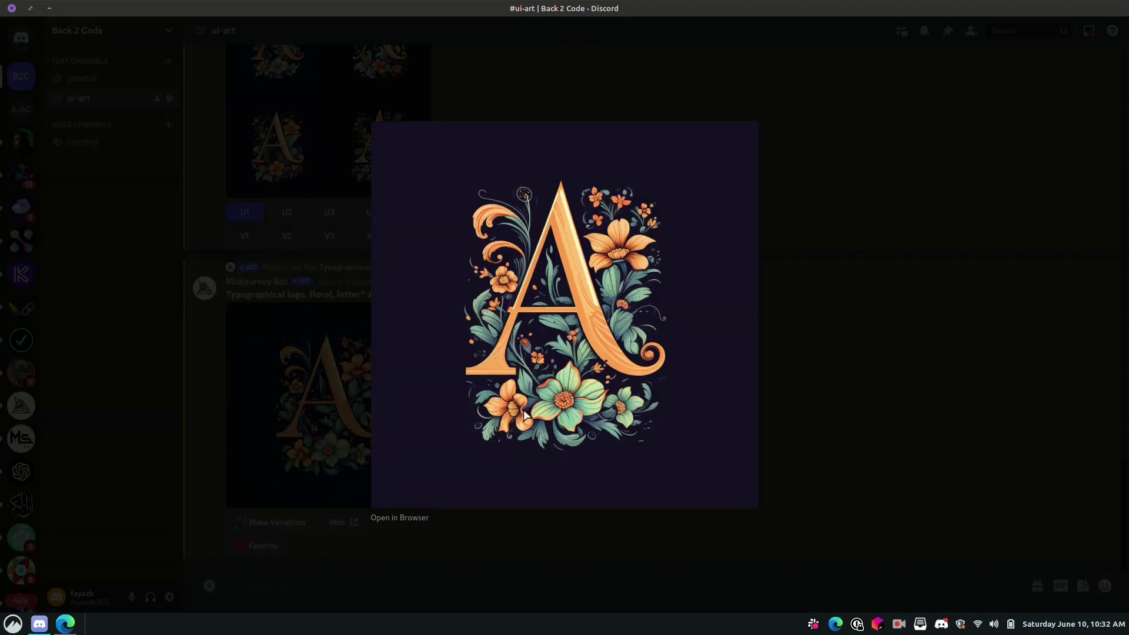
pyautogui.rightClick(501, 286)
pyautogui.click(880, 303)
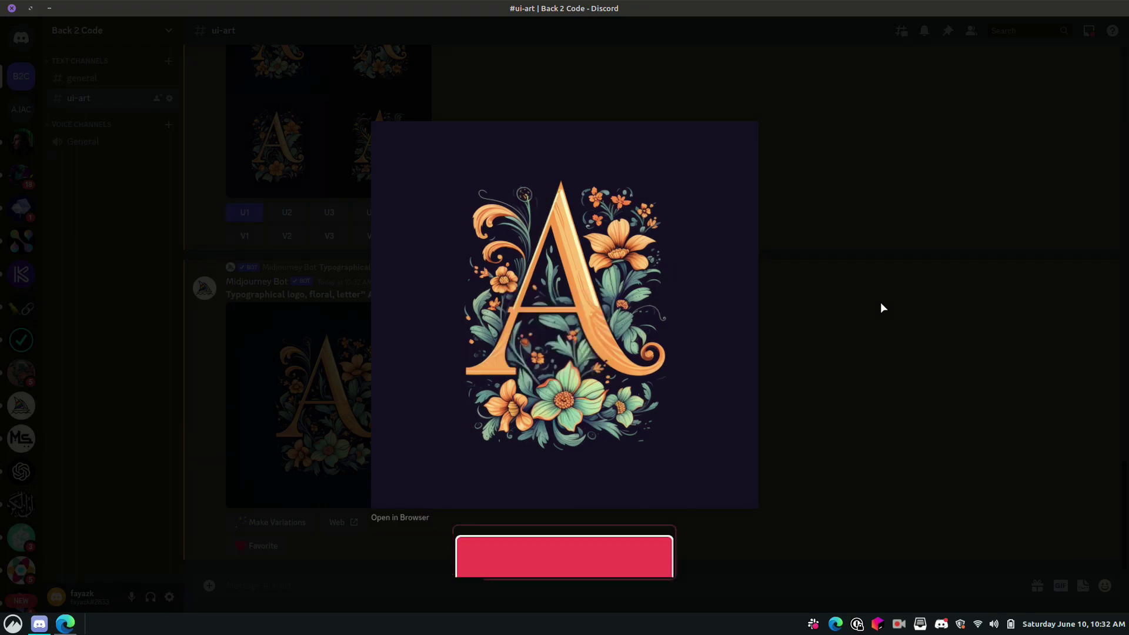
pyautogui.click(880, 302)
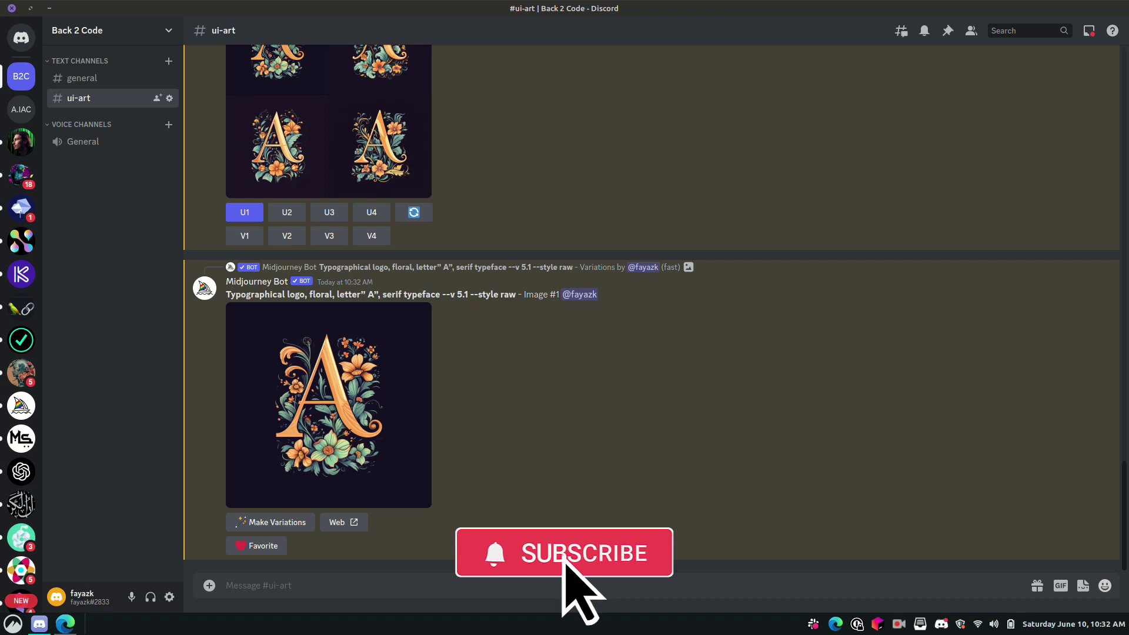
# Run /imagine with the prompt "Emblem of chess team, royal, coat of arms, golden color, knight".
pyautogui.click(484, 592)
pyautogui.write('/im')
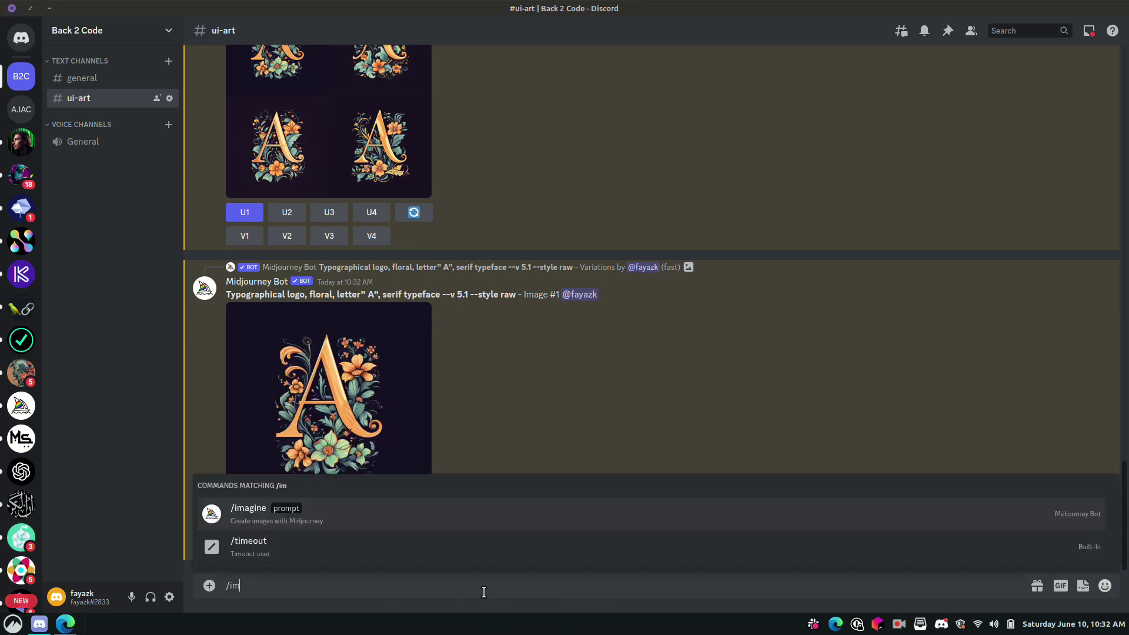
pyautogui.press('Tab')
pyautogui.write('Emblem of chess team, royal, coat of arms, golden color, knight')
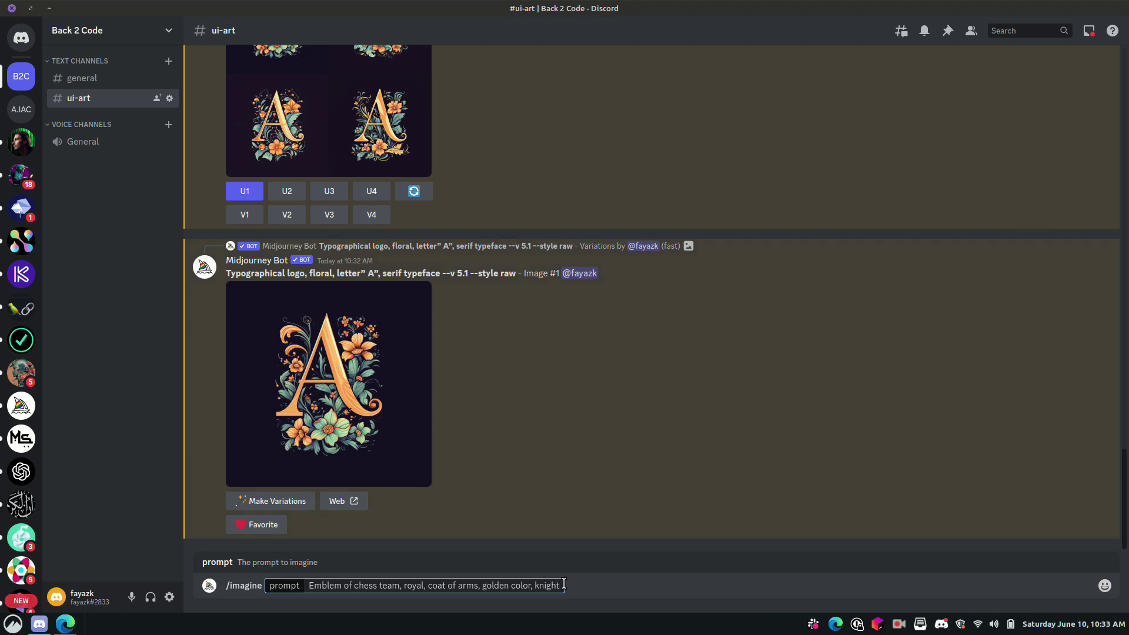
pyautogui.click(602, 586)
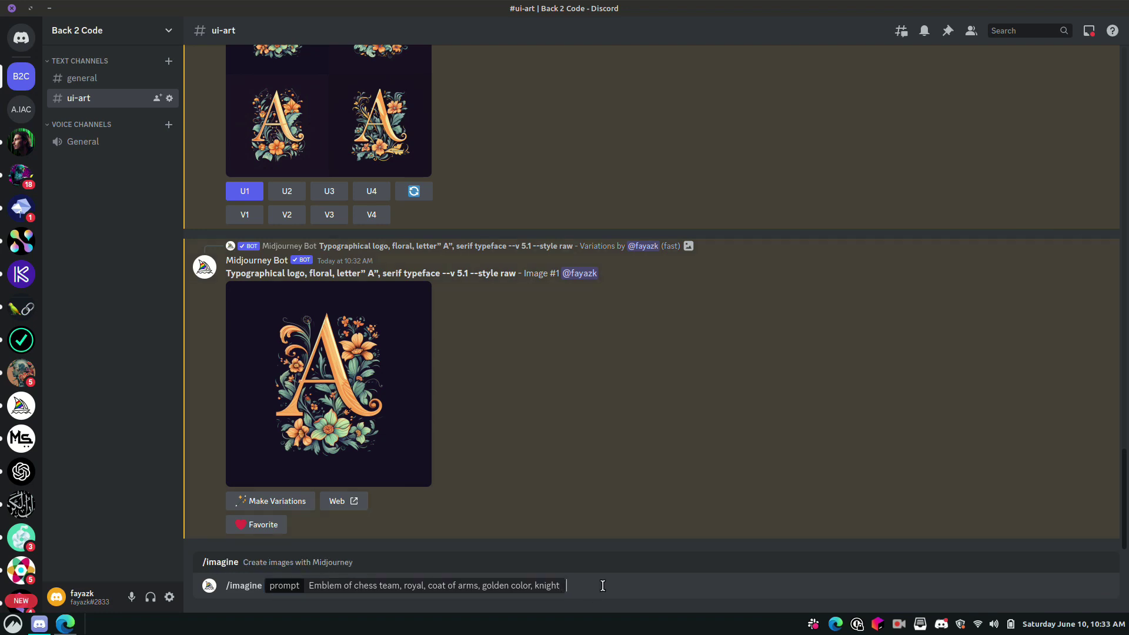
pyautogui.press('Return')
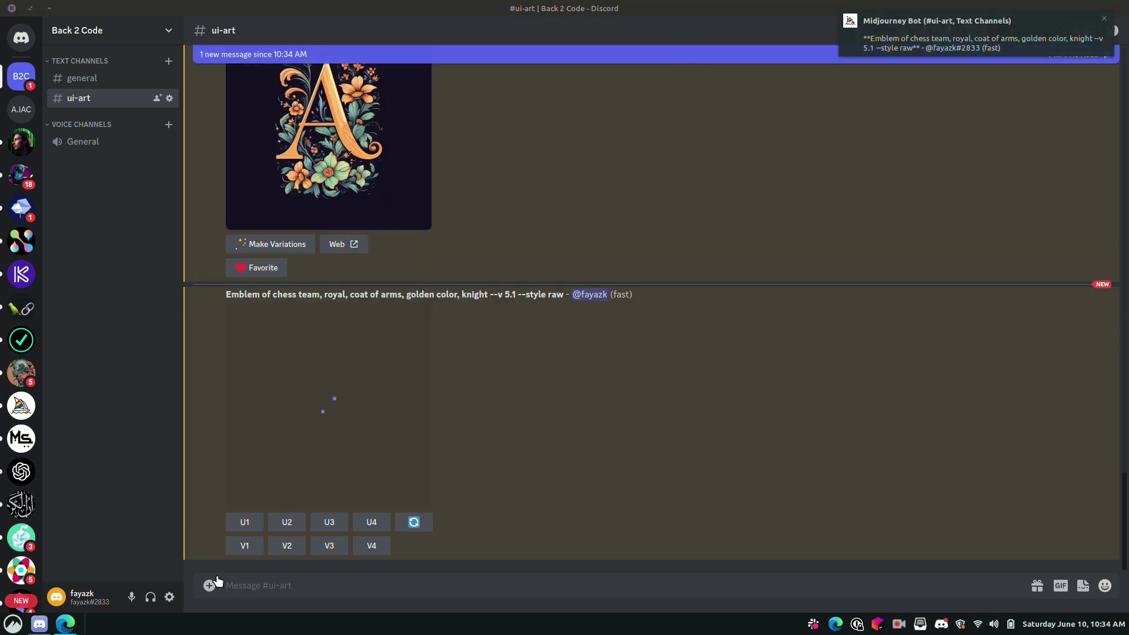
# Run /imagine with the prompt "Vintage logo emblem, car, retro color".
pyautogui.click(346, 586)
pyautogui.write('/ima')
pyautogui.press('Tab')
pyautogui.write('Vintage logo emblem, car, retro color')
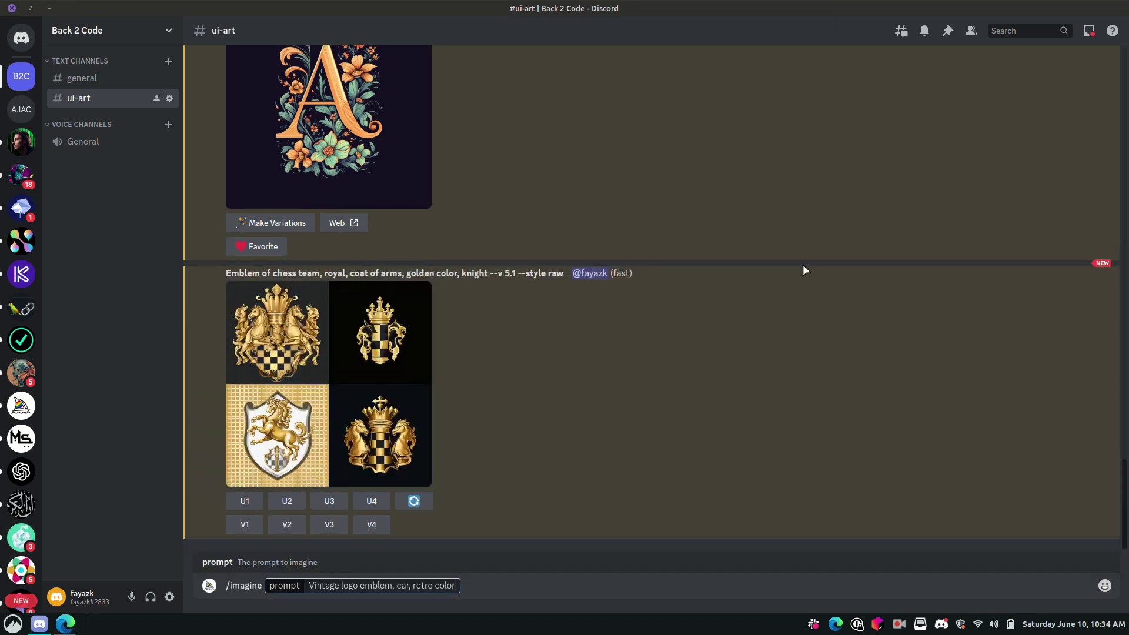
pyautogui.press('Return')
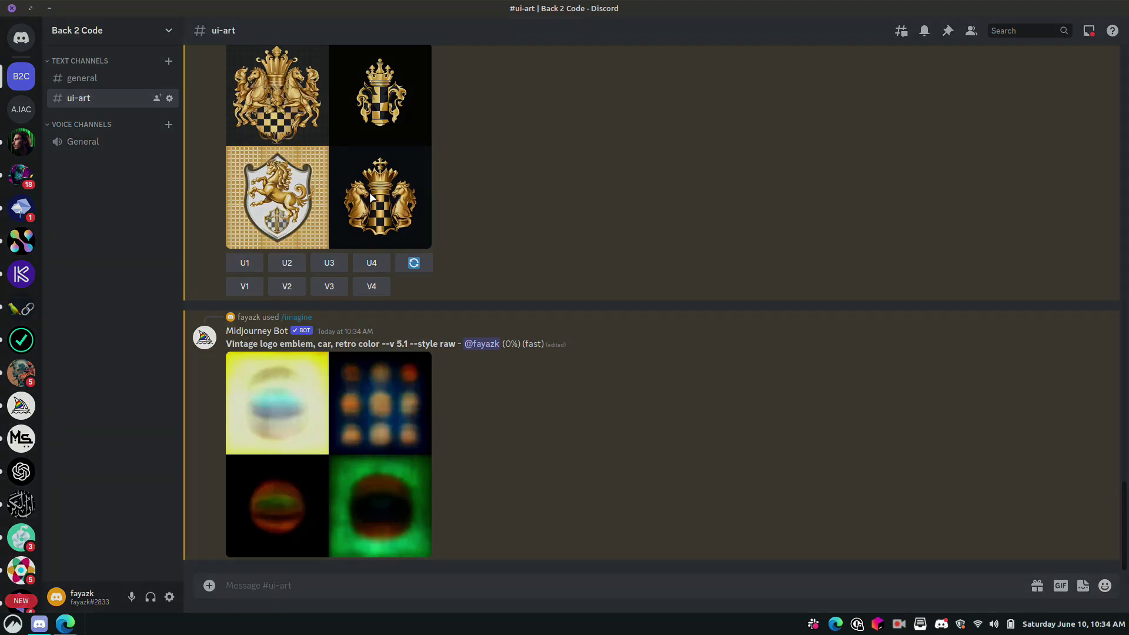
# View the chess team emblem grid and the vintage car emblem grid enlarged.
pyautogui.click(371, 197)
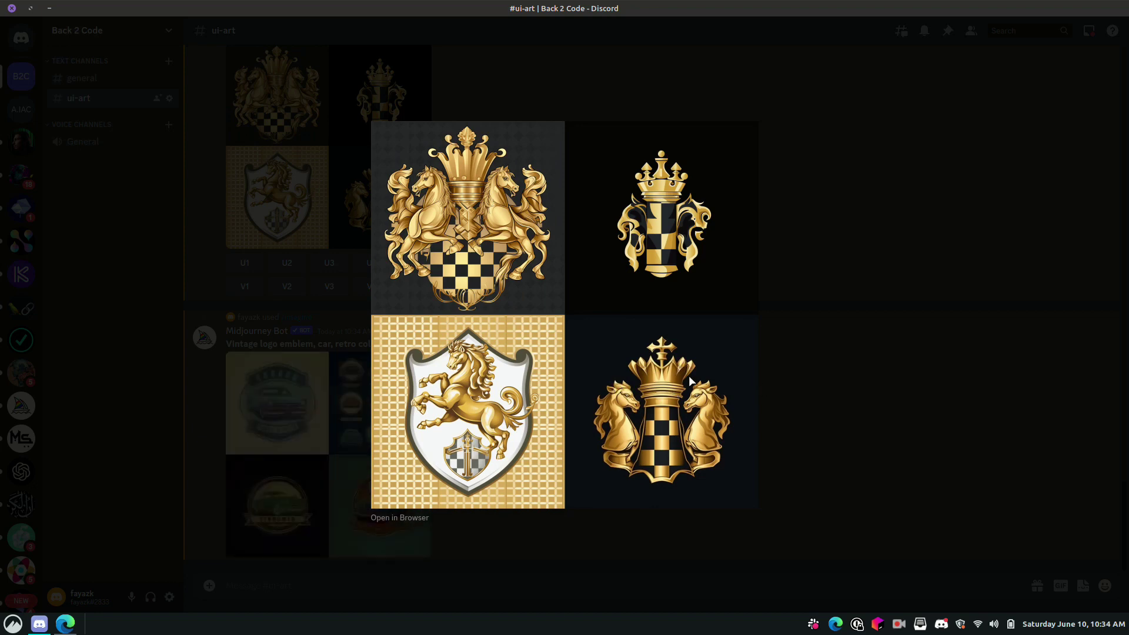
pyautogui.click(846, 393)
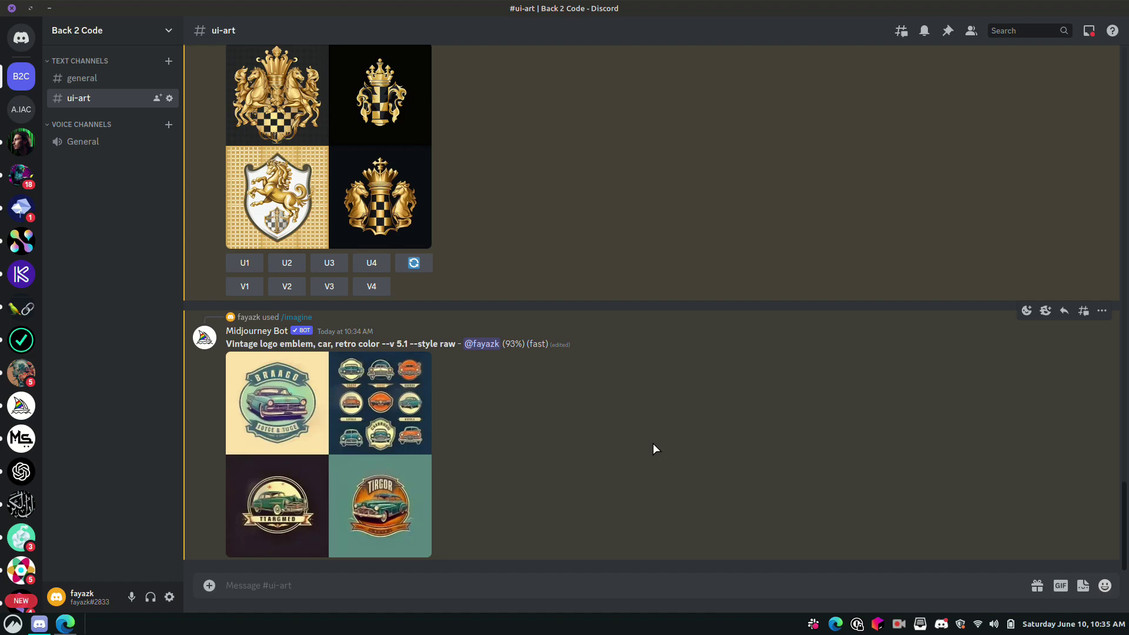
pyautogui.click(349, 376)
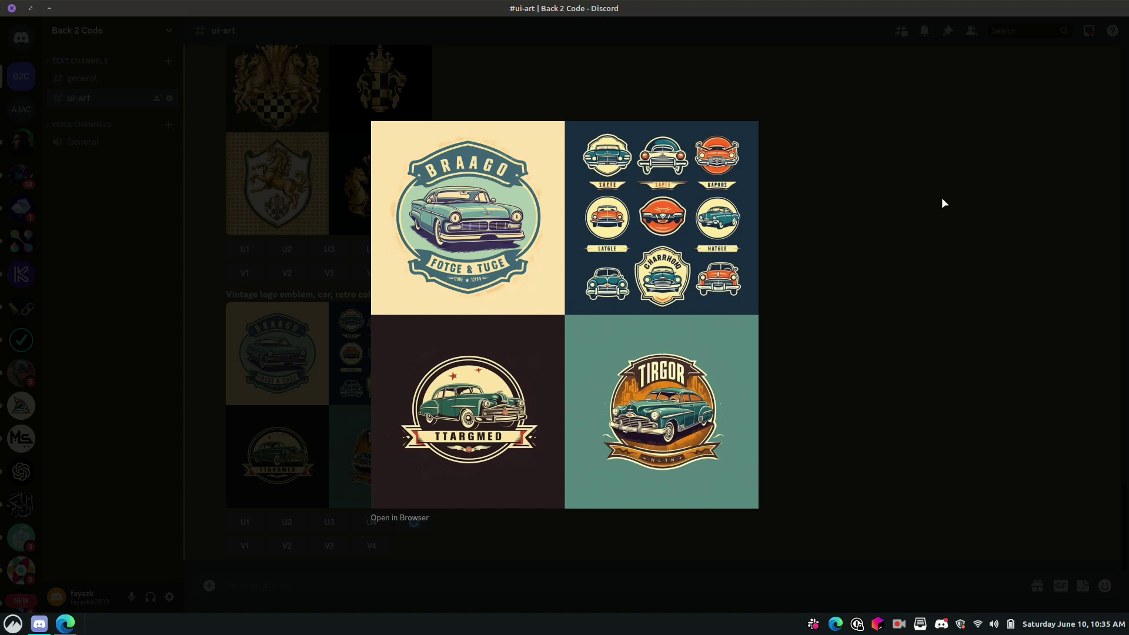
pyautogui.click(923, 210)
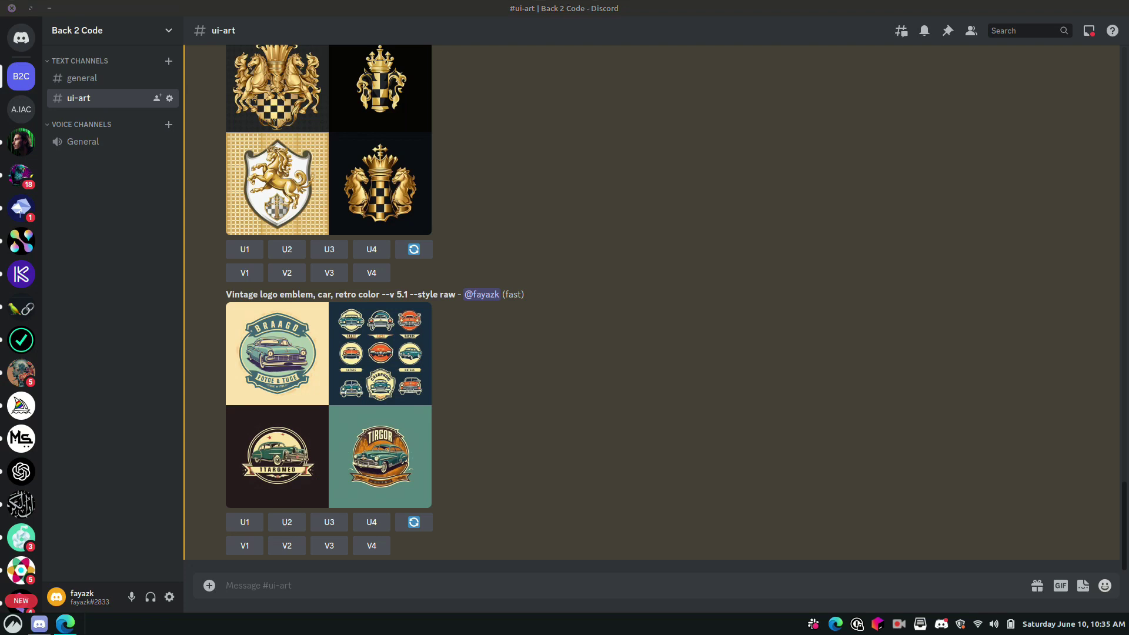
# Submit /imagine "A hamburger 3D logo, very cute shape, miniature small scale painting style, minimalism, lite object style, up view, matte, white background, soft round form, ultra high definition details, 8k".
pyautogui.click(383, 592)
pyautogui.write('/imag')
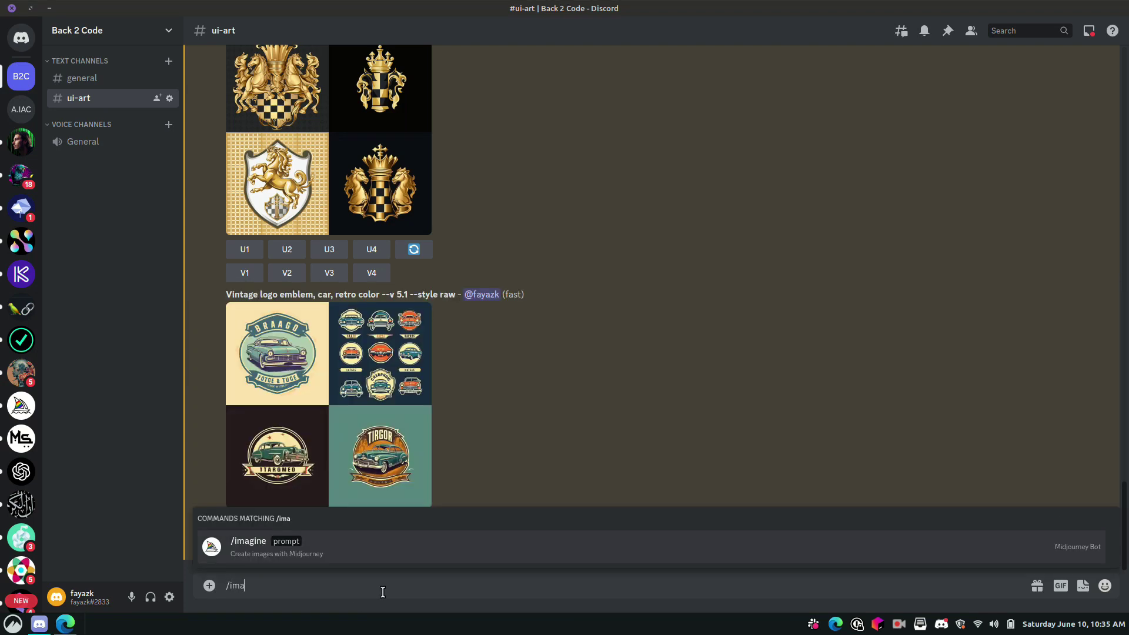
pyautogui.press('Tab')
pyautogui.write('A hamburger 3D logo, very cute shape, miniature small scale painting style, minimalism, lite object style, up view, matte, white background, soft round form, ultra high definition details, 8k')
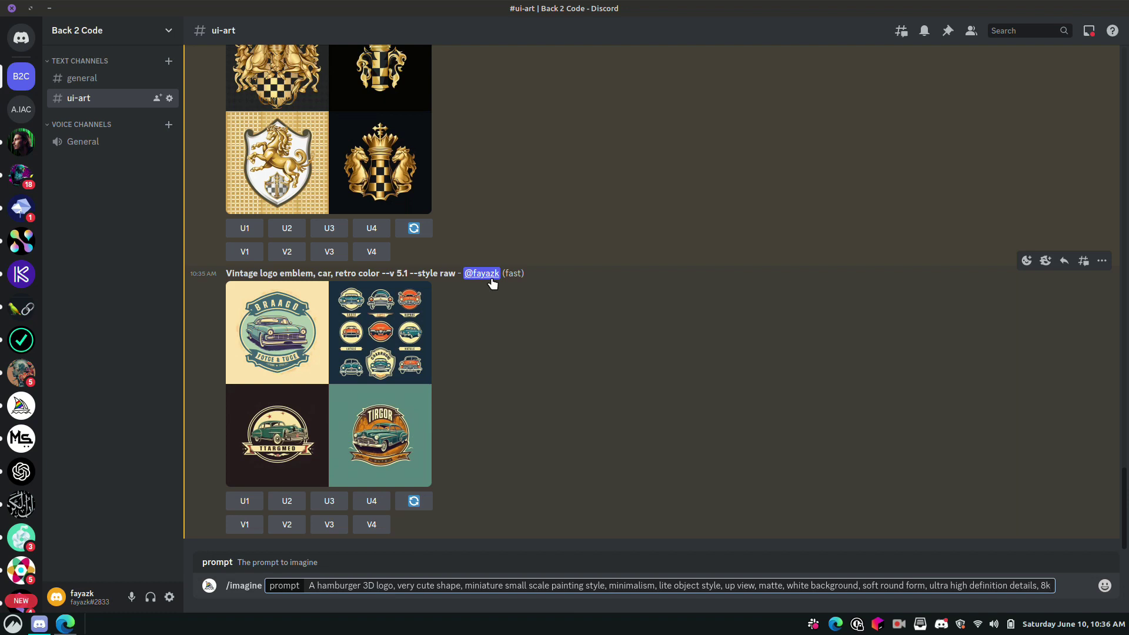
pyautogui.press('Return')
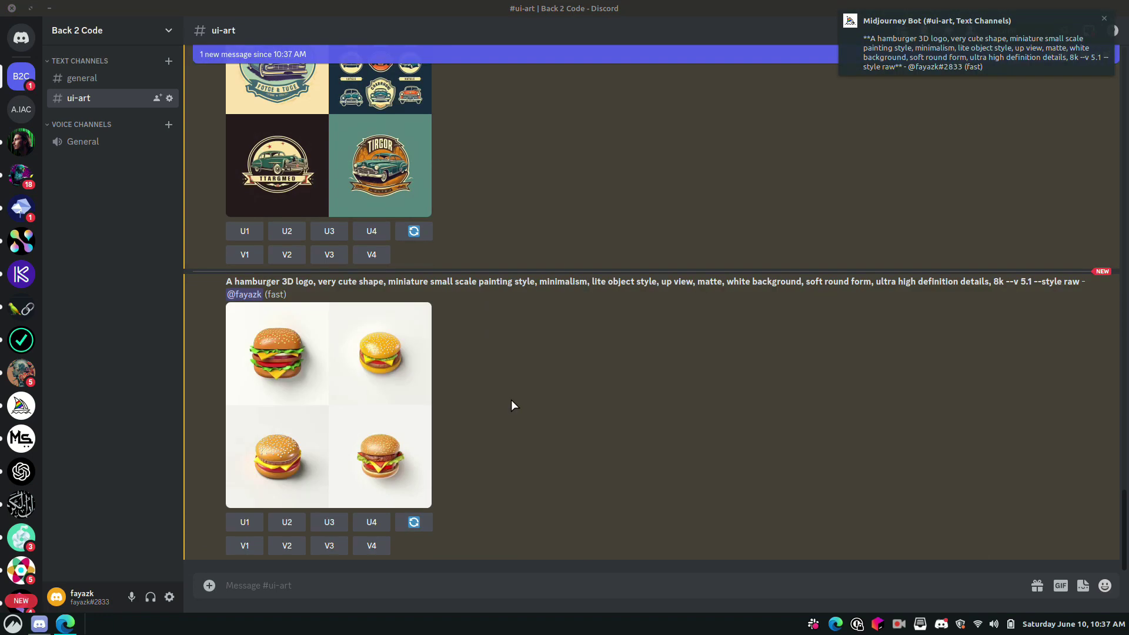
# View the generated hamburger 3D logo grid enlarged.
pyautogui.click(314, 408)
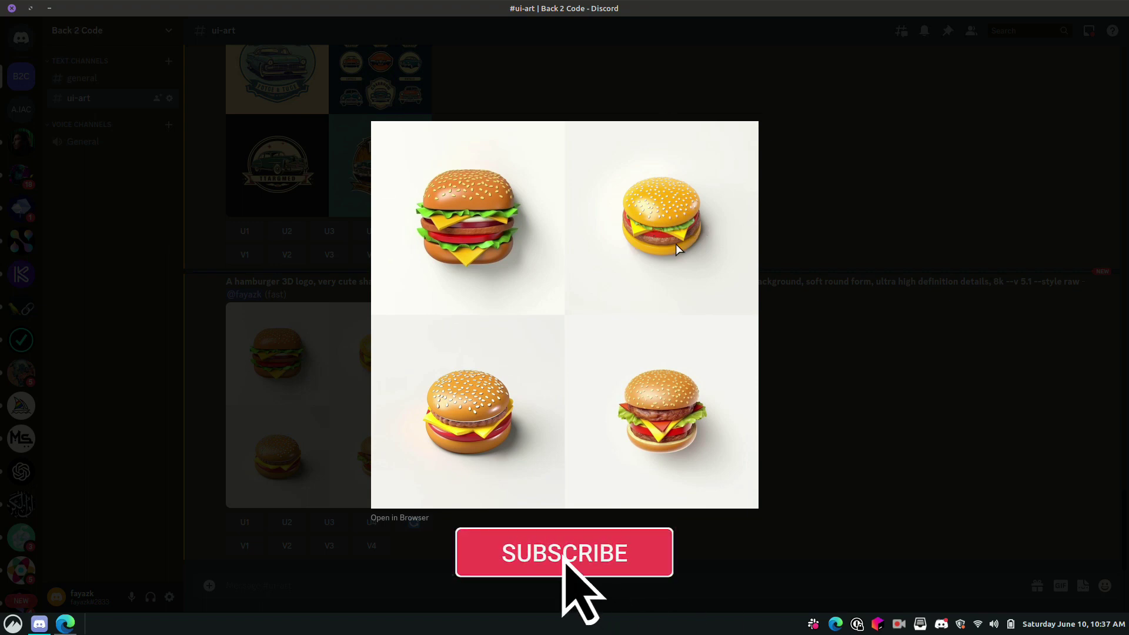
pyautogui.click(845, 357)
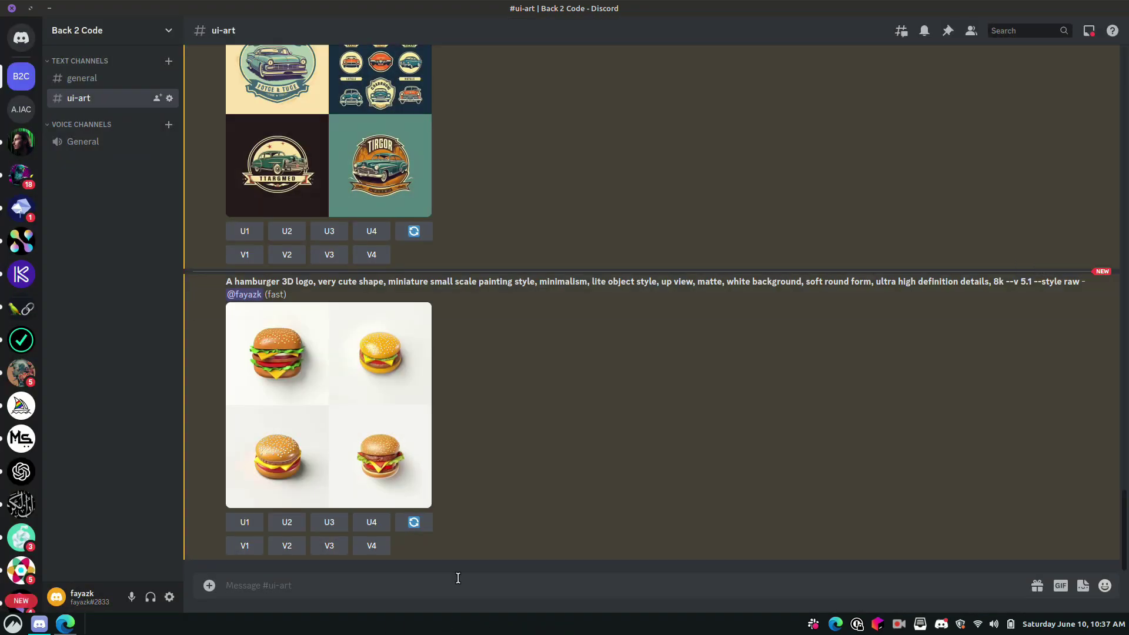
# Run /imagine with the prompt "Minimal logo of a cafe, a coffee bean, gradient brown color".
pyautogui.write('/imagine')
pyautogui.press('Return')
pyautogui.write('Minimal logo of a cafe, a coffee bean, gradient brown color')
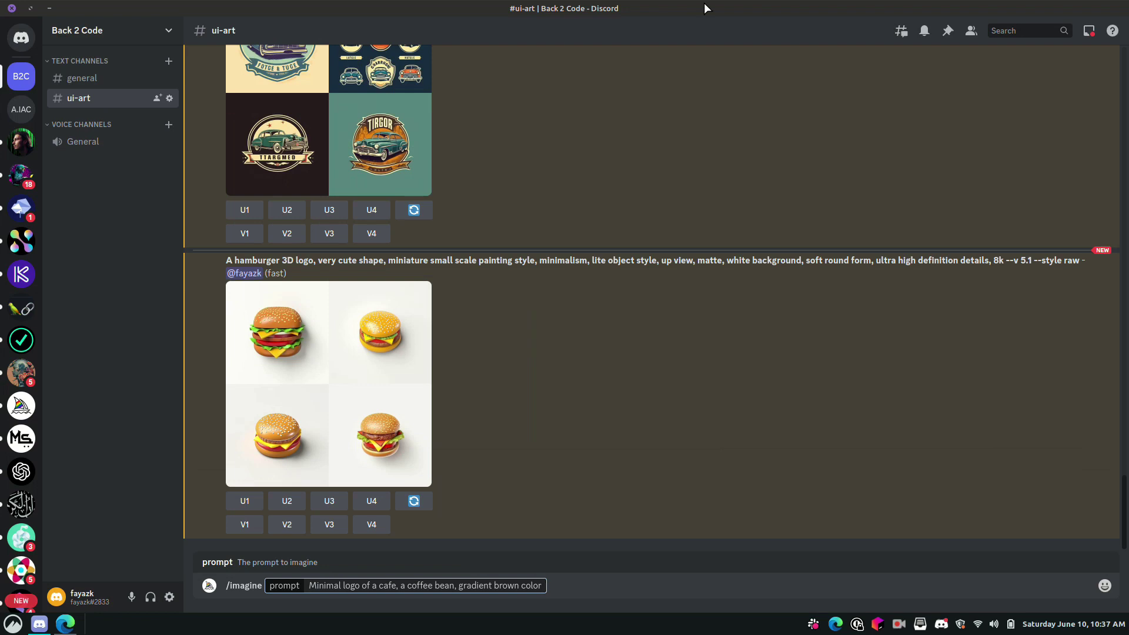
pyautogui.press('Return')
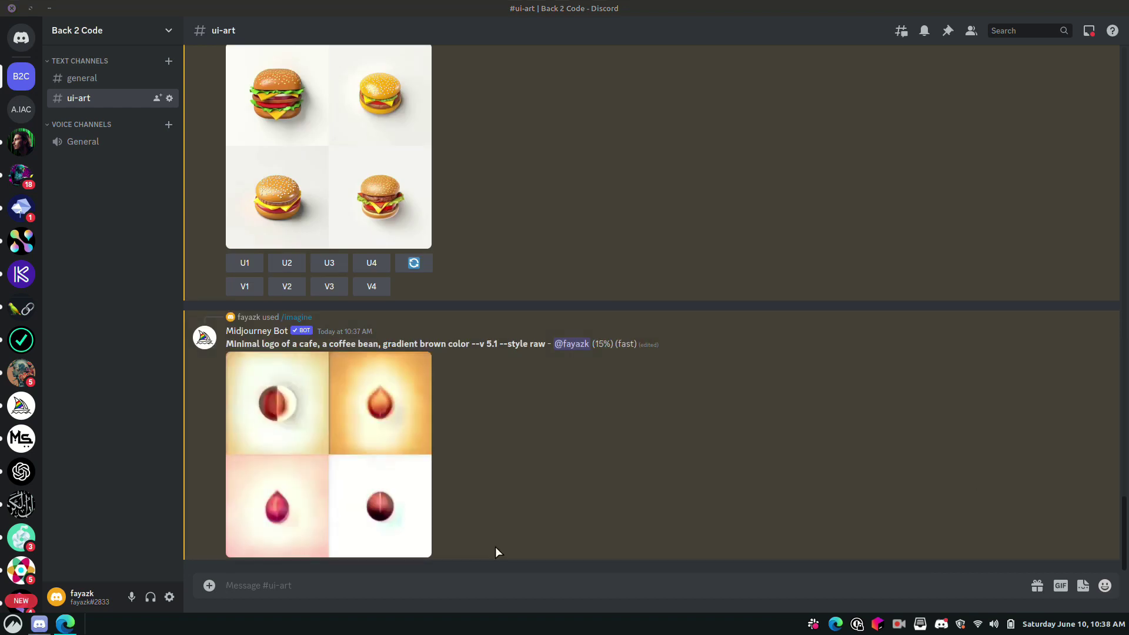
# Submit /imagine with the prompt "Graphic logo of a red wine company, eagle, modern, classy, high end, red and gold".
pyautogui.click(481, 578)
pyautogui.write('/im')
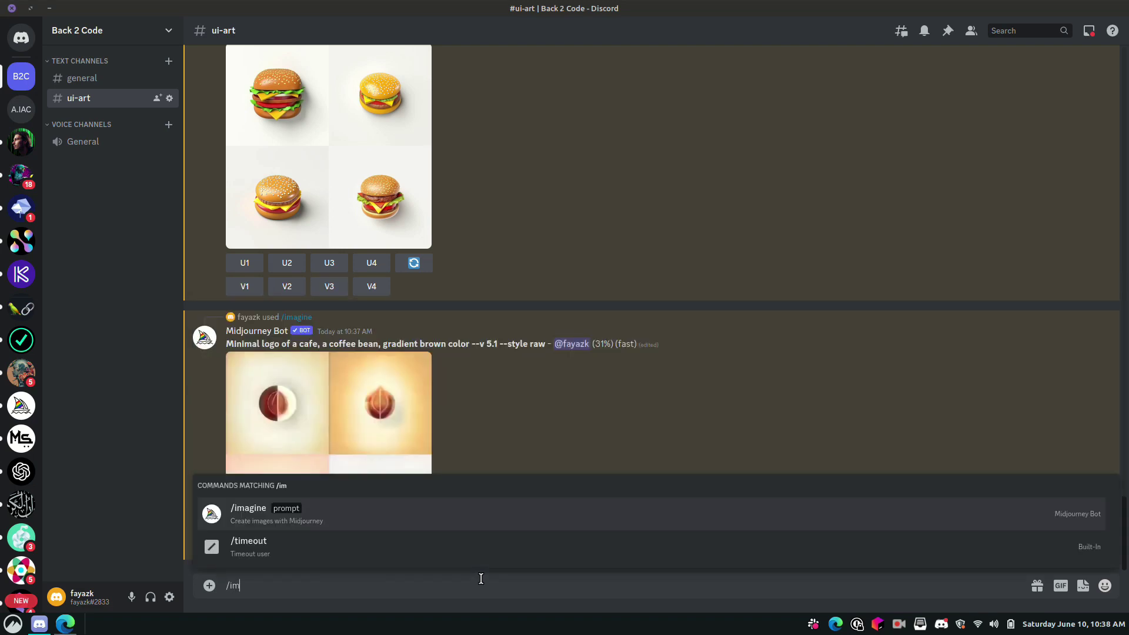
pyautogui.press('Tab')
pyautogui.write('Graphic logo of a red wine company, eagle, modern, classy, high end, red and gold')
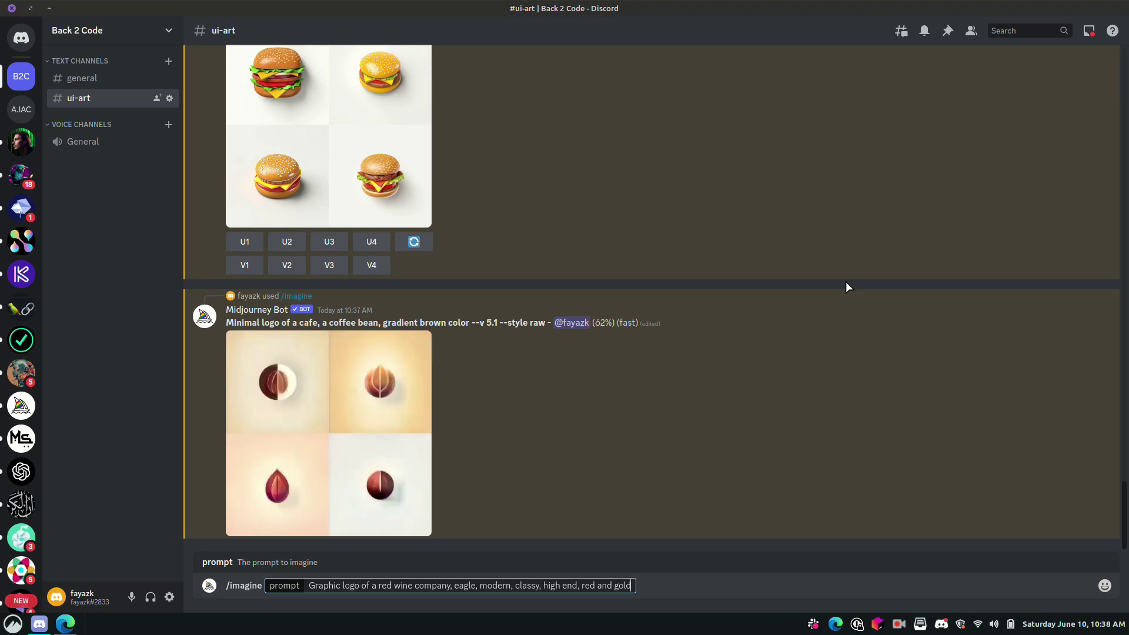
pyautogui.press('Return')
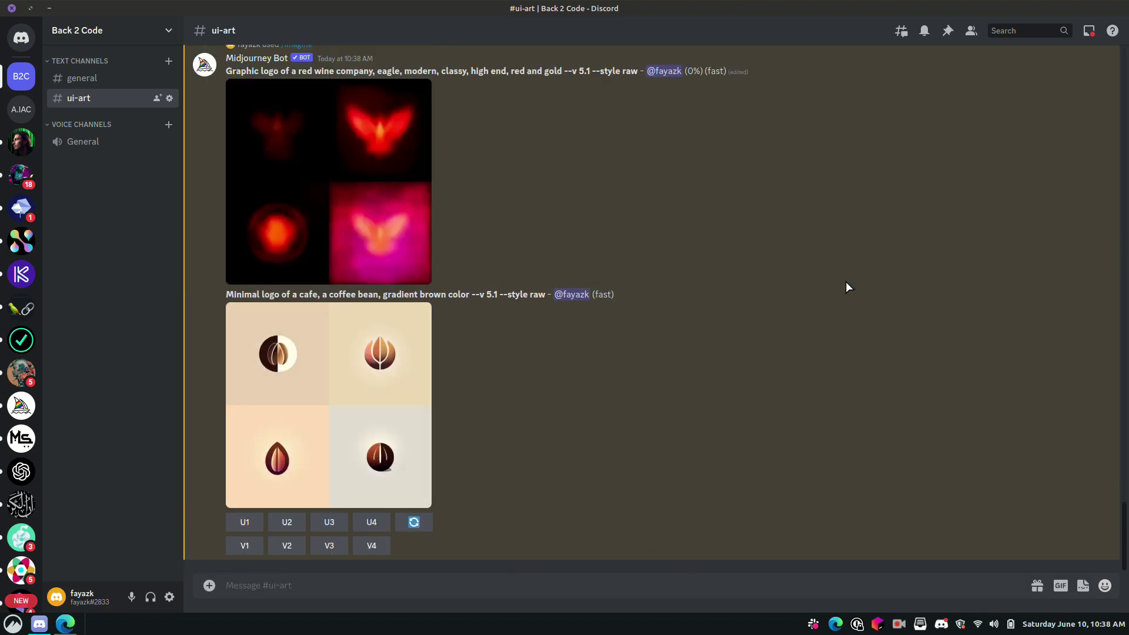
# View the generated coffee bean cafe logo grid enlarged.
pyautogui.click(331, 382)
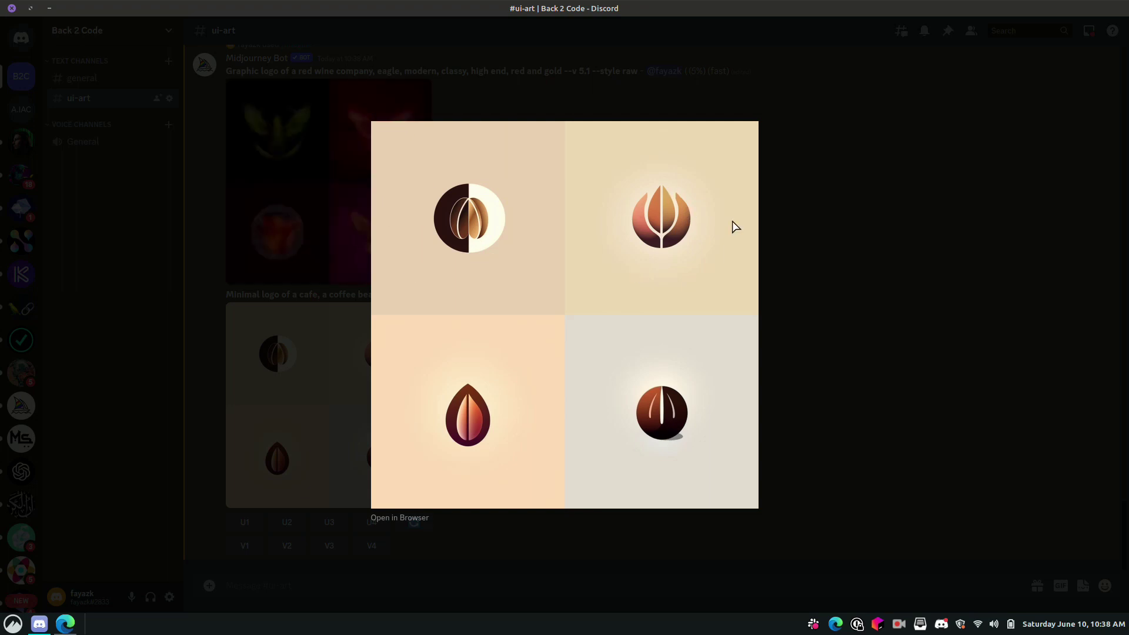
pyautogui.click(798, 192)
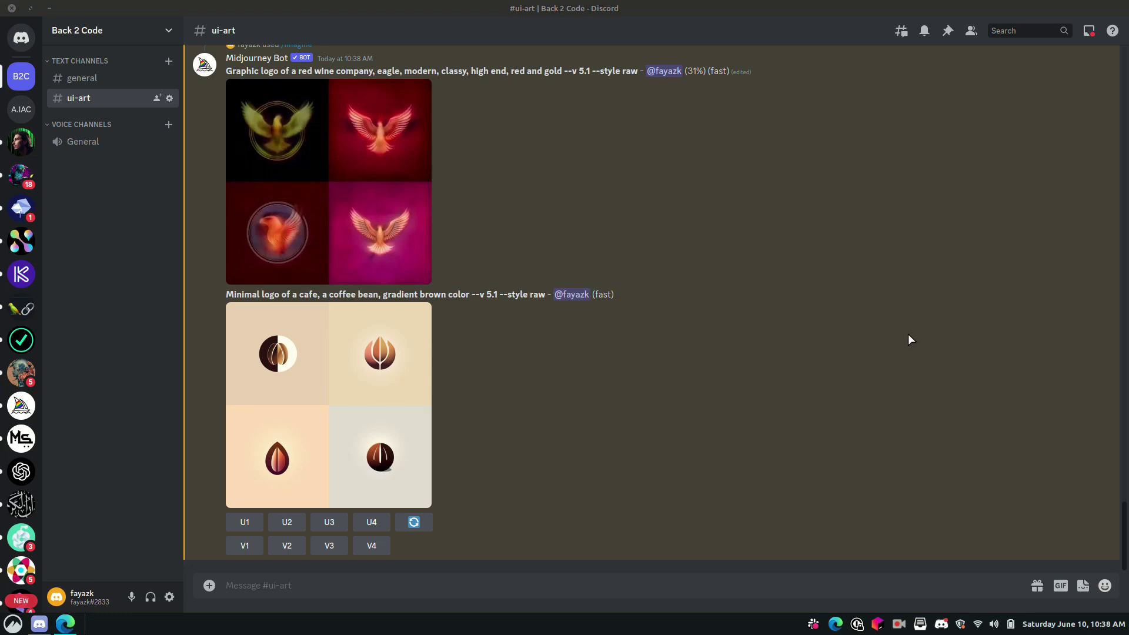
# Run /imagine with the prompt "Elegant and feminine logo for a florist, pastel color, minimal".
pyautogui.click(352, 597)
pyautogui.write('/imagine')
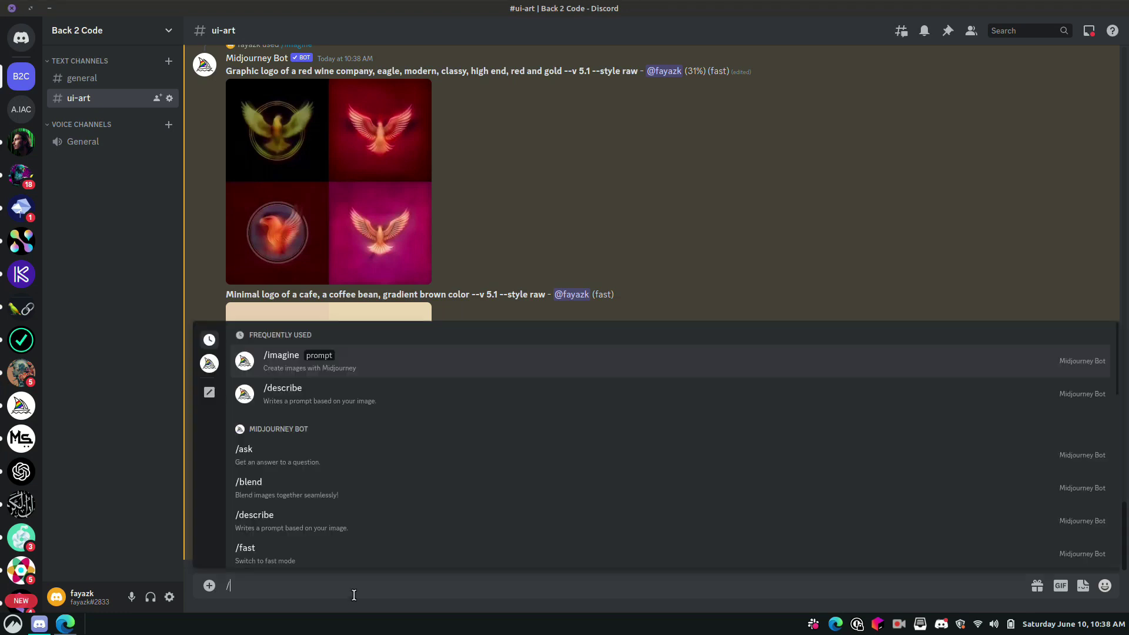
pyautogui.press('Return')
pyautogui.write('Elegant and feminine logo for a florist, pastel color, minimal')
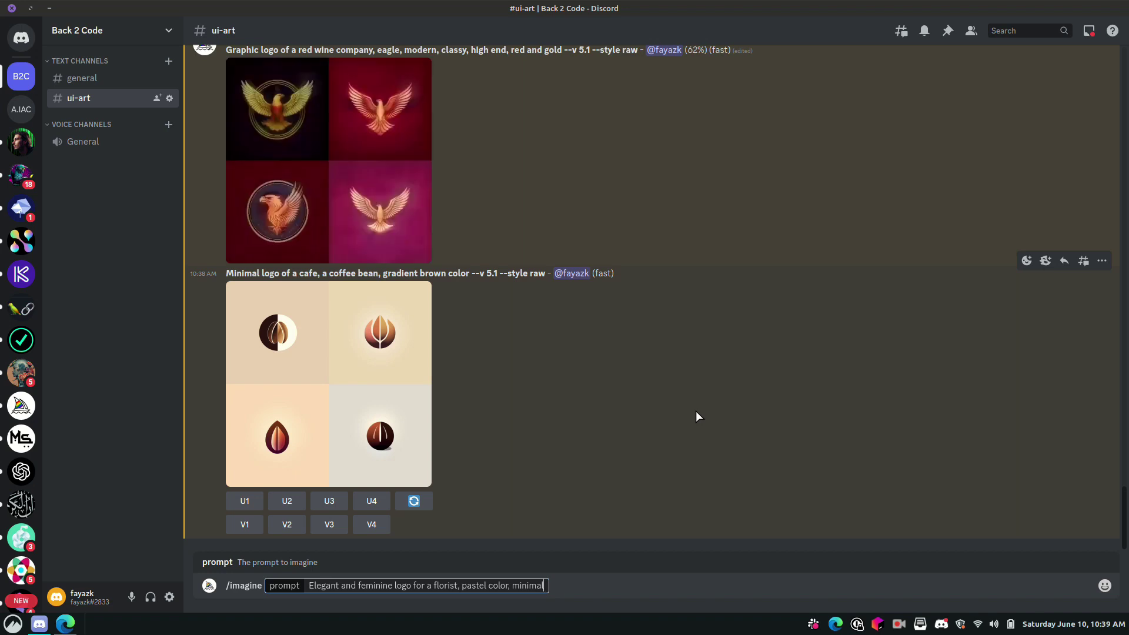
pyautogui.press('Return')
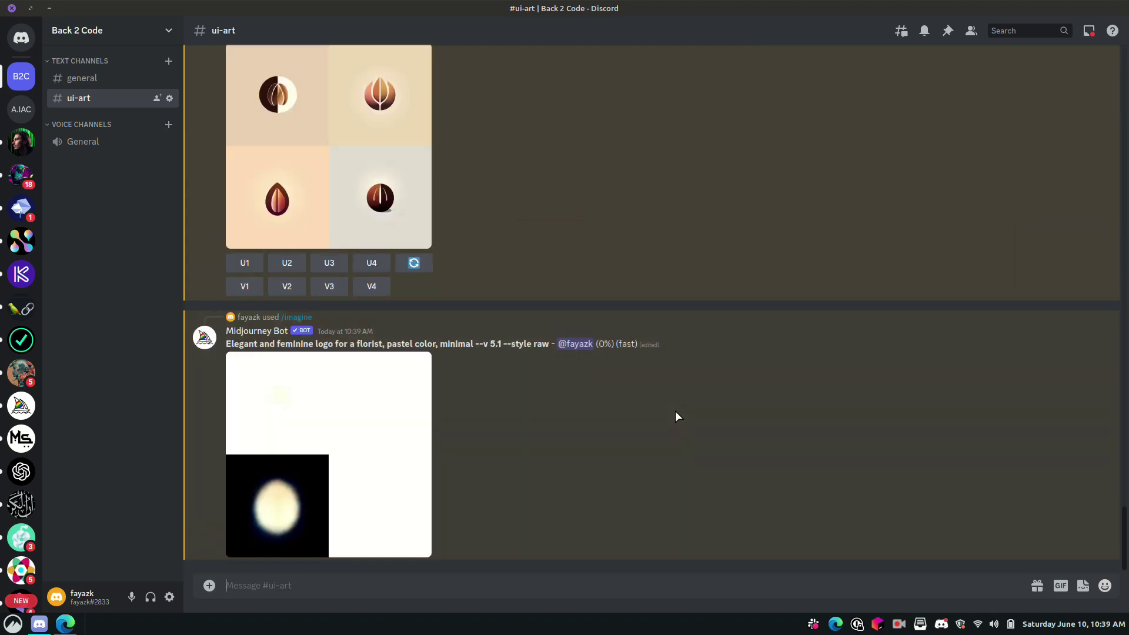
# Look over the red wine eagle logo and florist logo results in the channel.
pyautogui.scroll(7, 675, 416)
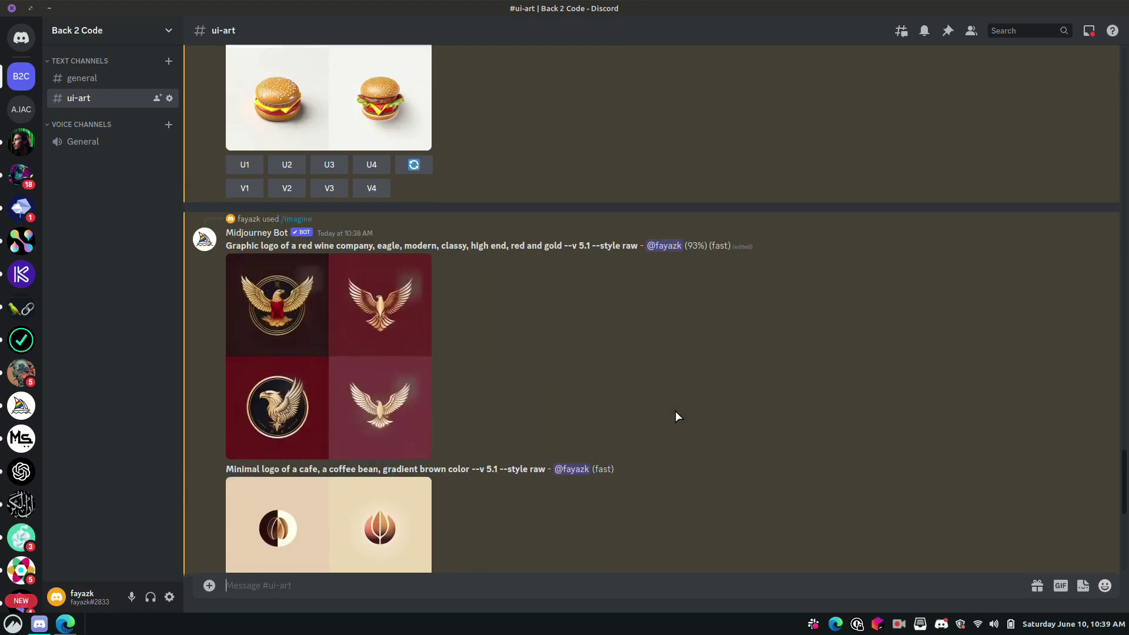
pyautogui.scroll(-1, 675, 416)
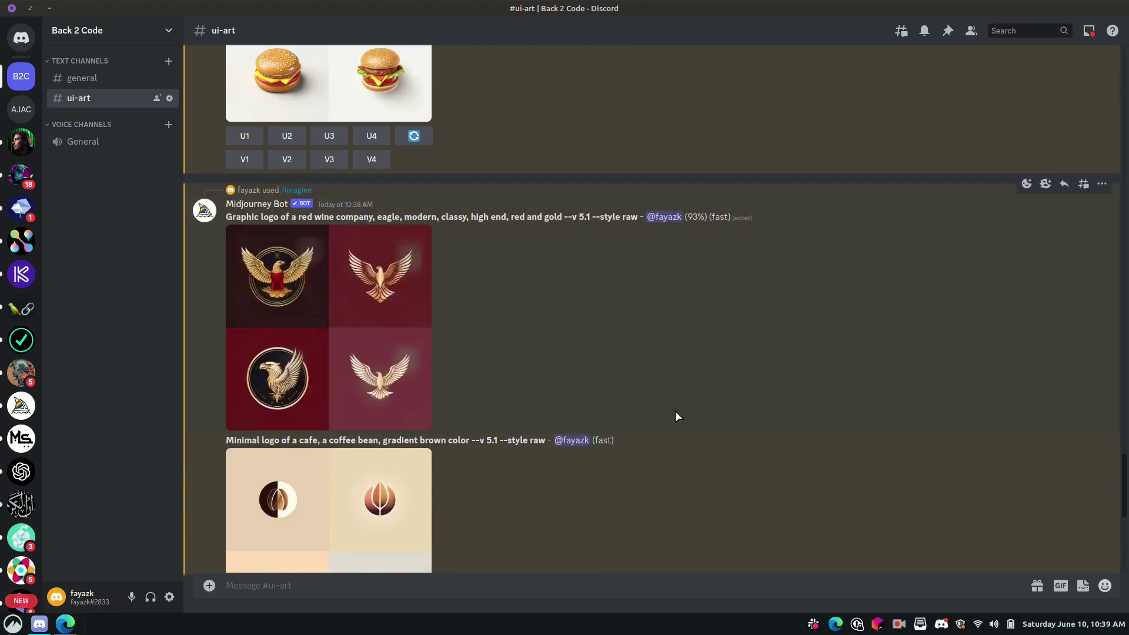
pyautogui.scroll(-10, 675, 417)
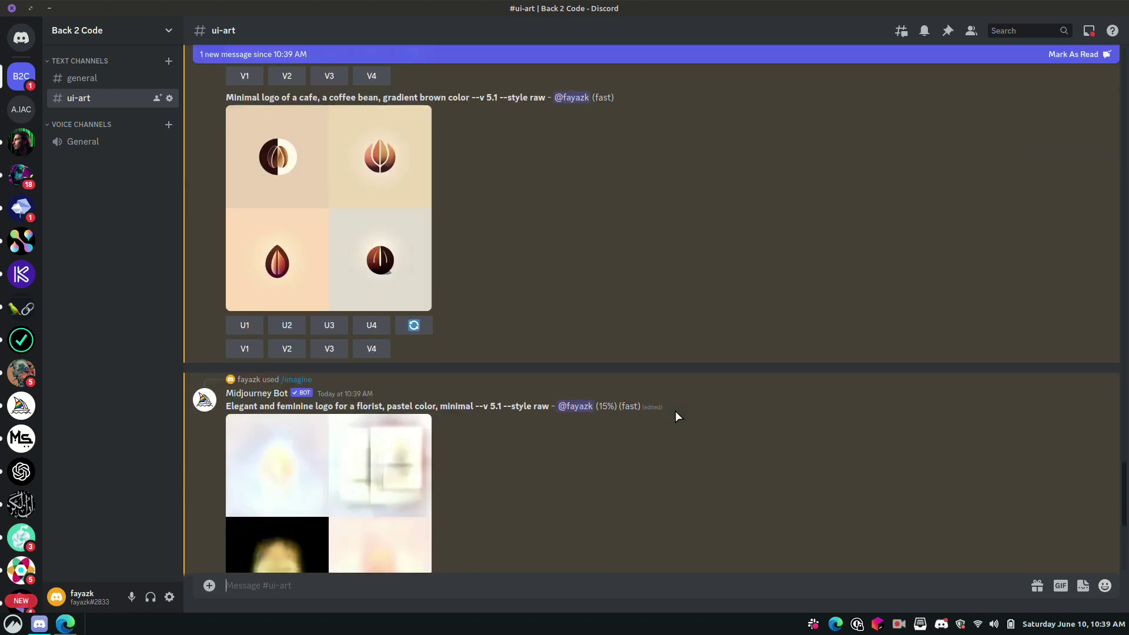
pyautogui.scroll(-10, 675, 411)
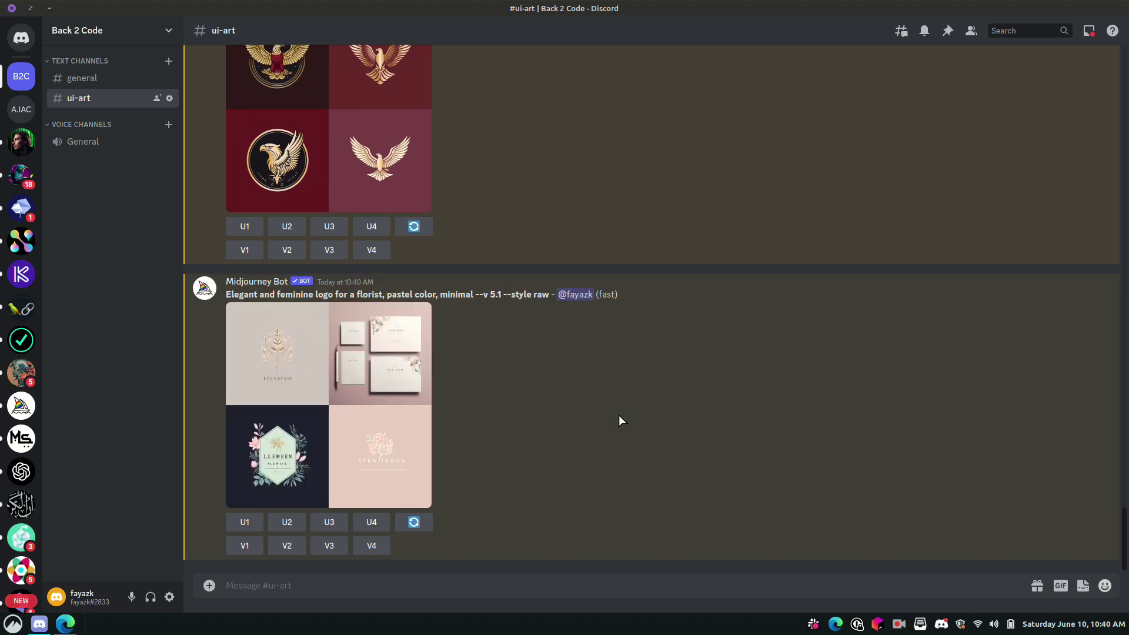
pyautogui.scroll(3, 619, 415)
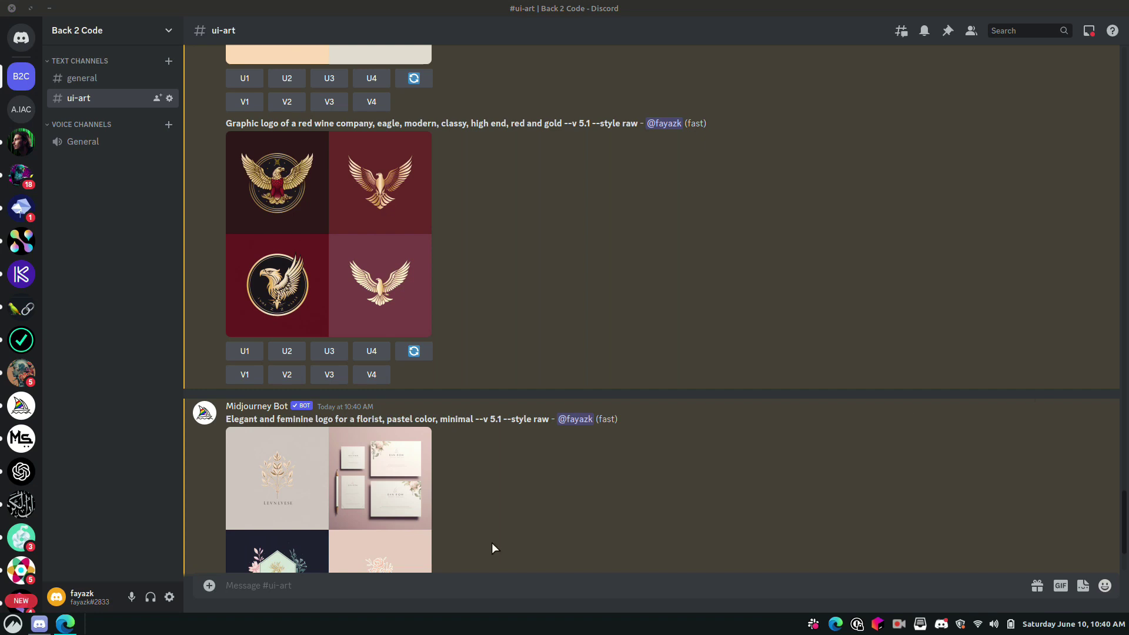
# Submit /imagine with the prompt "boho style logo design, sun and wave".
pyautogui.click(464, 588)
pyautogui.write('/')
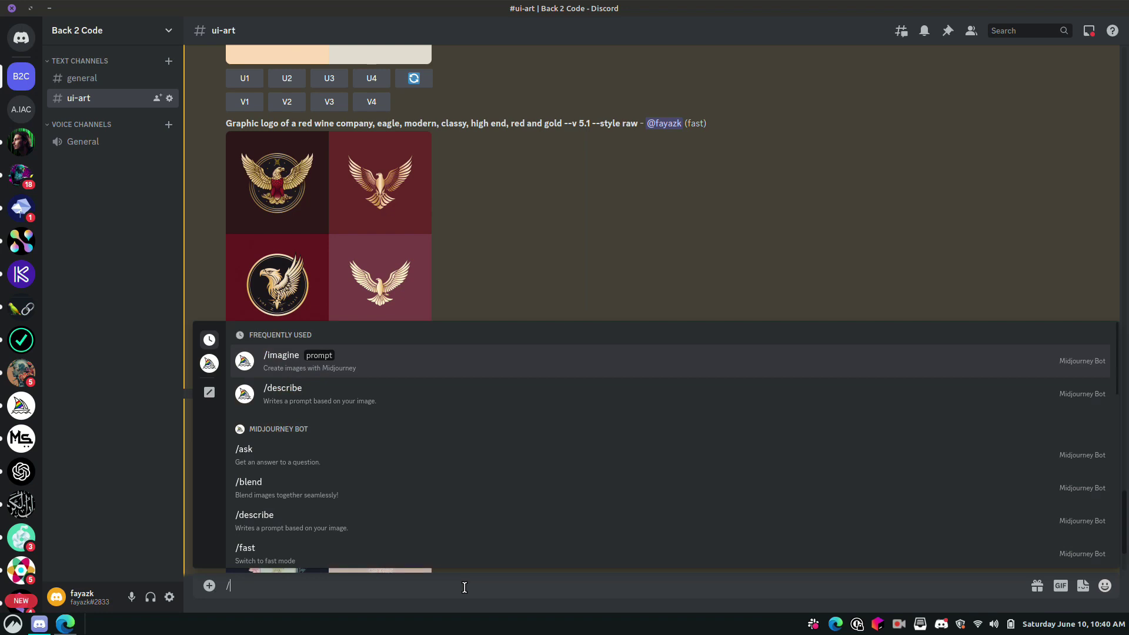
pyautogui.write('ima')
pyautogui.press('Tab')
pyautogui.write('boho style logo design, sun and wave')
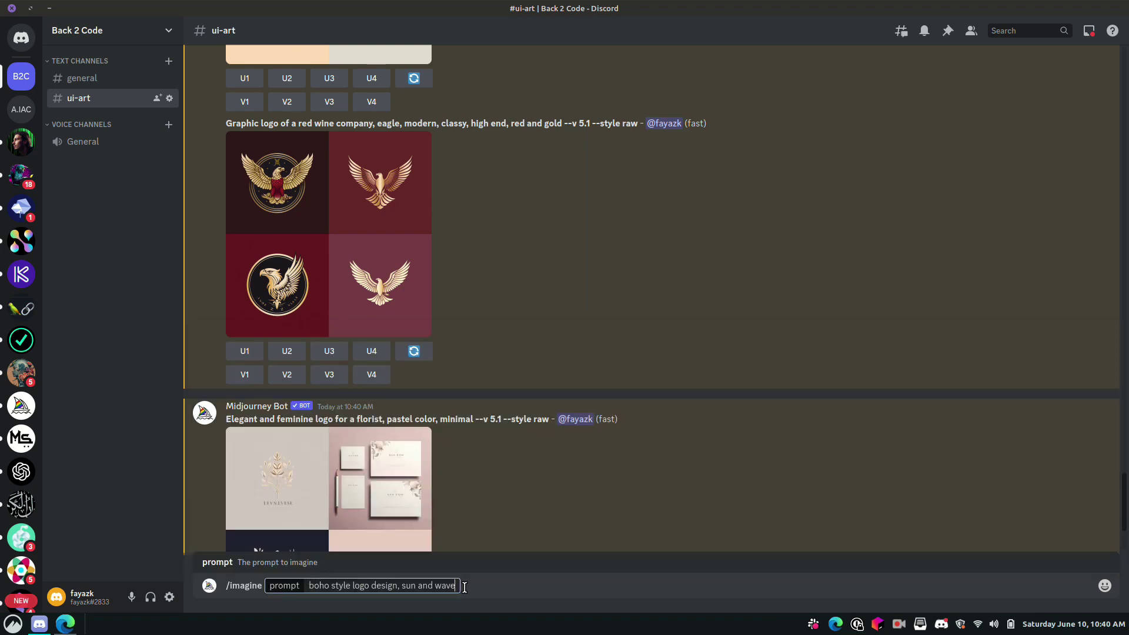
pyautogui.press('Return')
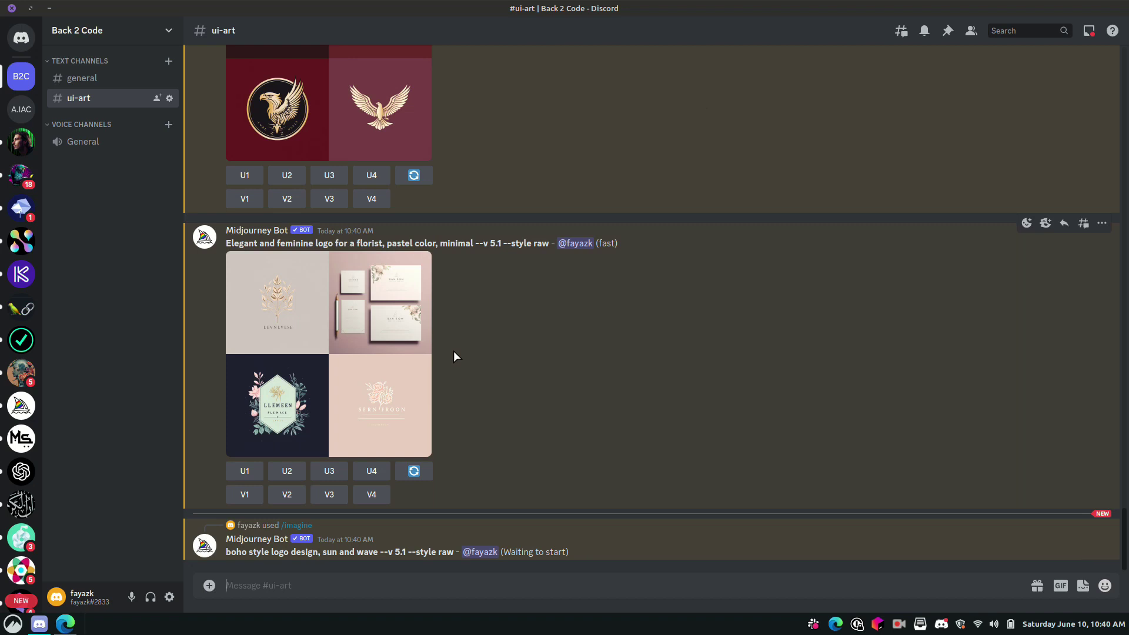
# View the red wine eagle logo grid and the florist logo grid enlarged.
pyautogui.scroll(6, 454, 351)
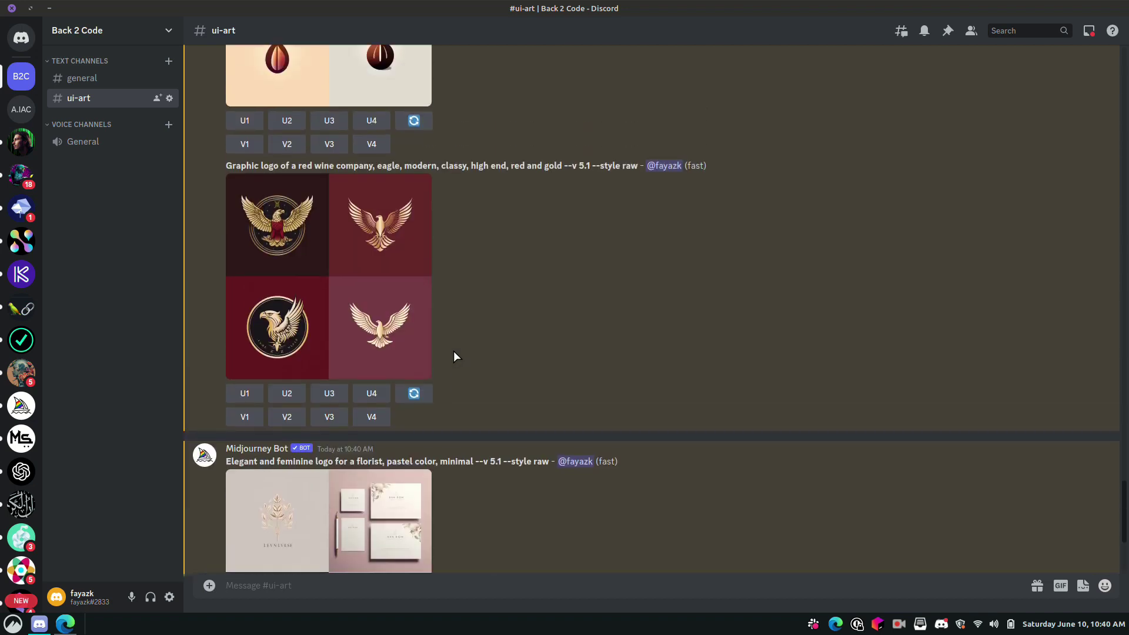
pyautogui.scroll(-2, 453, 351)
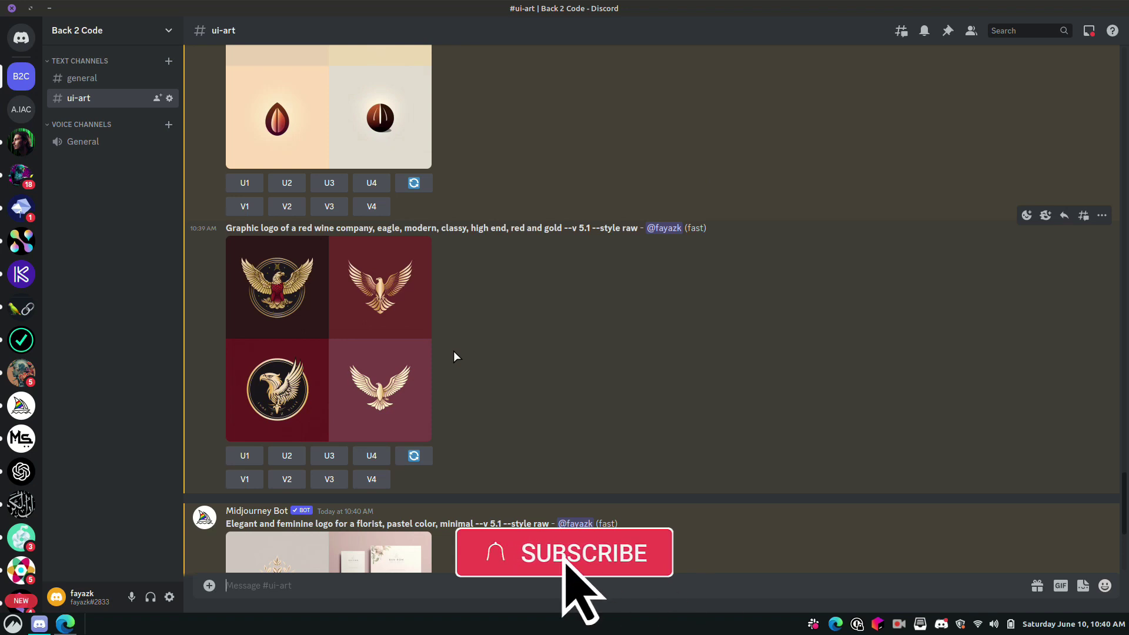
pyautogui.scroll(-3, 454, 351)
pyautogui.click(319, 254)
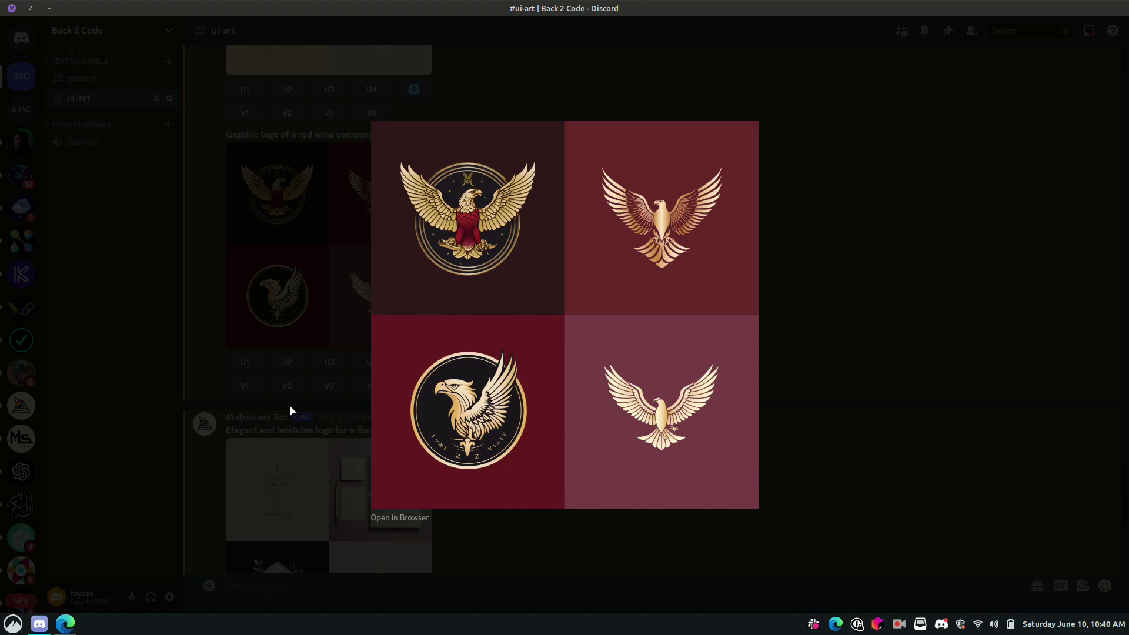
pyautogui.click(944, 210)
pyautogui.scroll(-5, 632, 301)
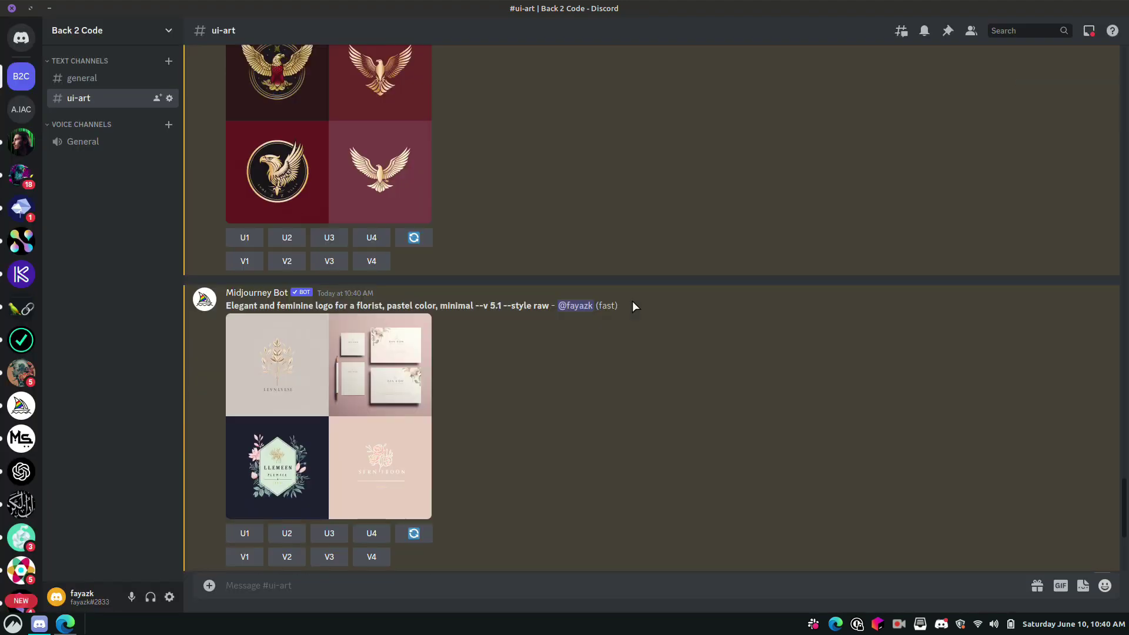
pyautogui.click(277, 280)
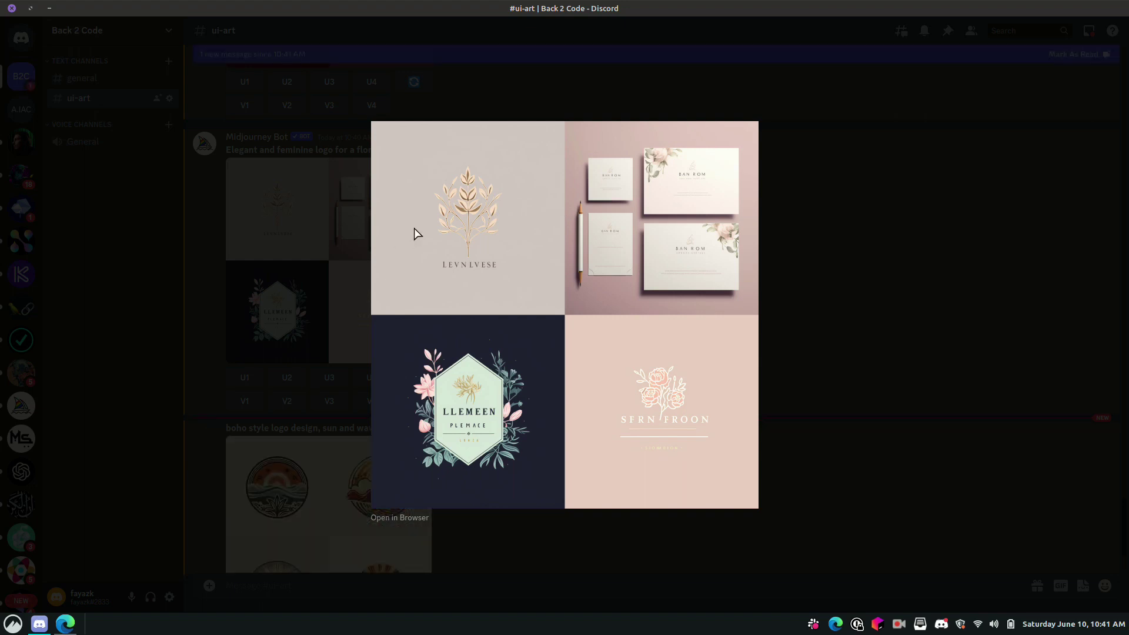
pyautogui.click(899, 252)
# Examine the boho sun and wave logo grid enlarged.
pyautogui.scroll(-3, 619, 358)
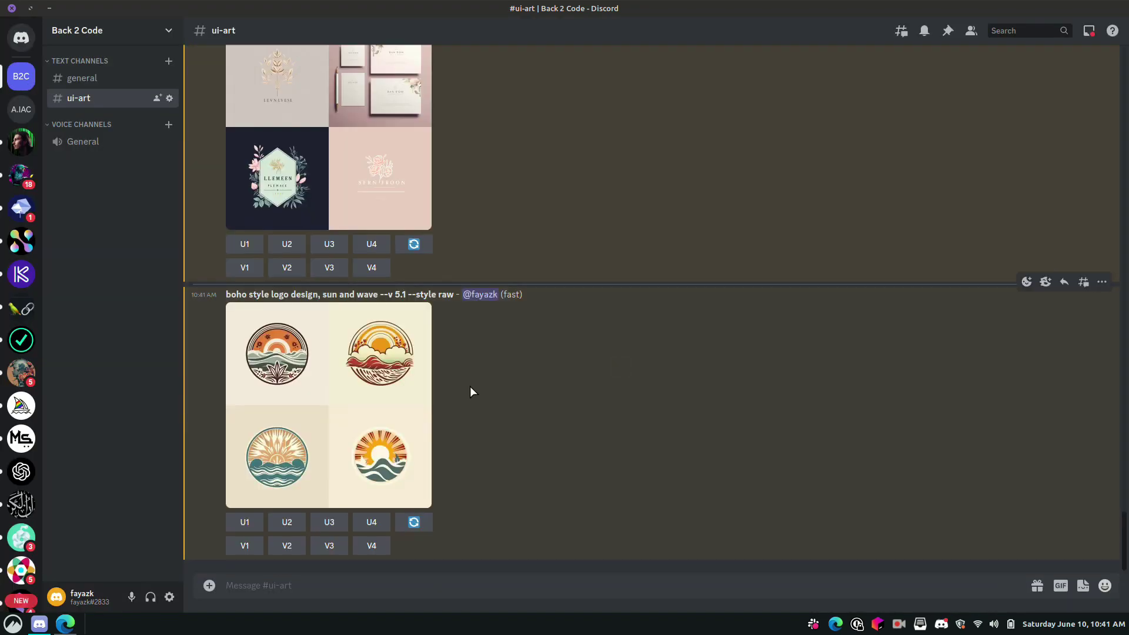
pyautogui.click(347, 397)
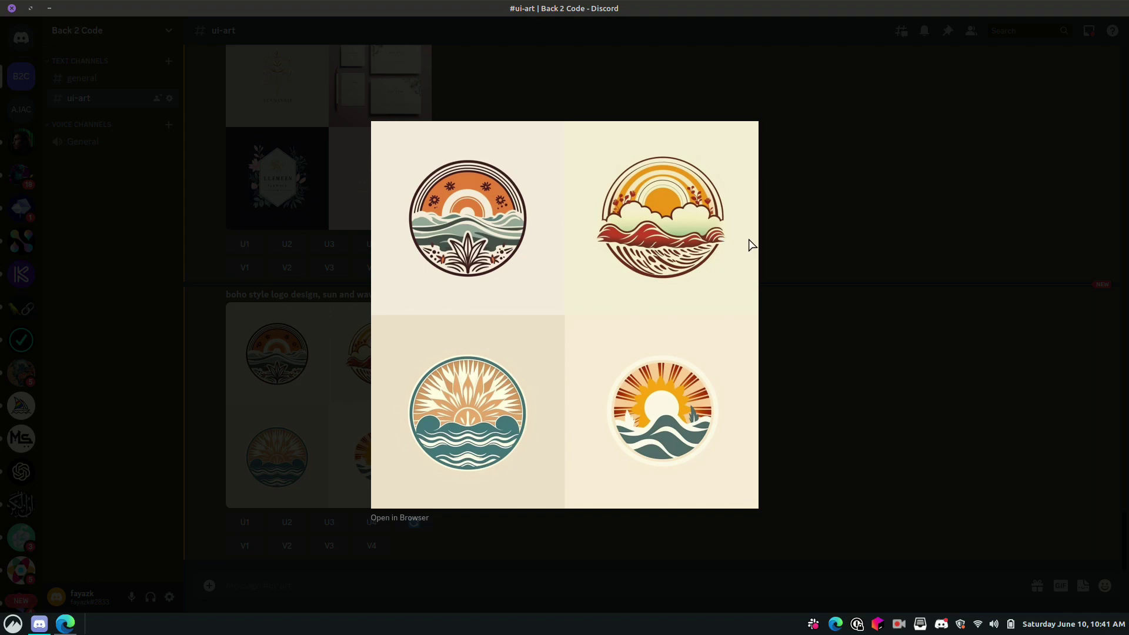
pyautogui.click(806, 249)
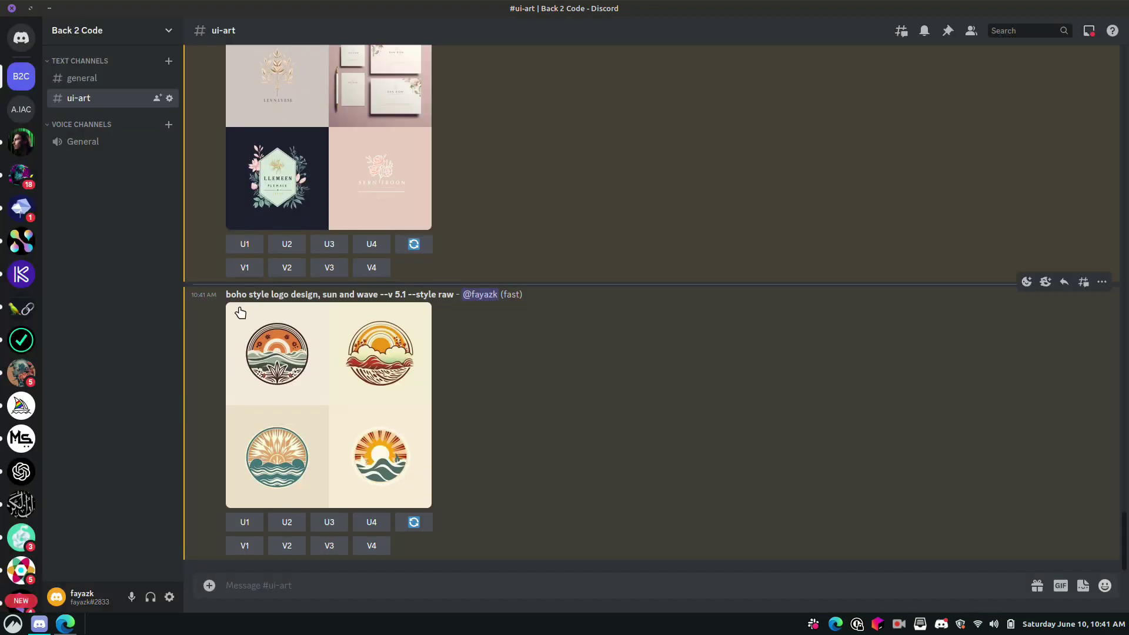
pyautogui.click(345, 330)
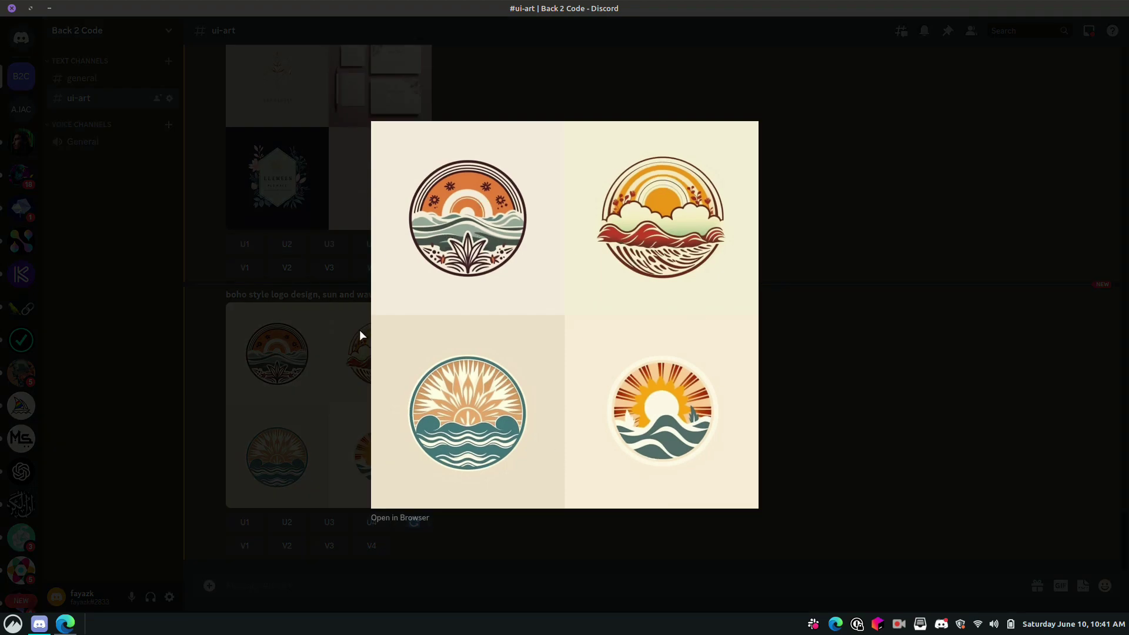
pyautogui.click(853, 346)
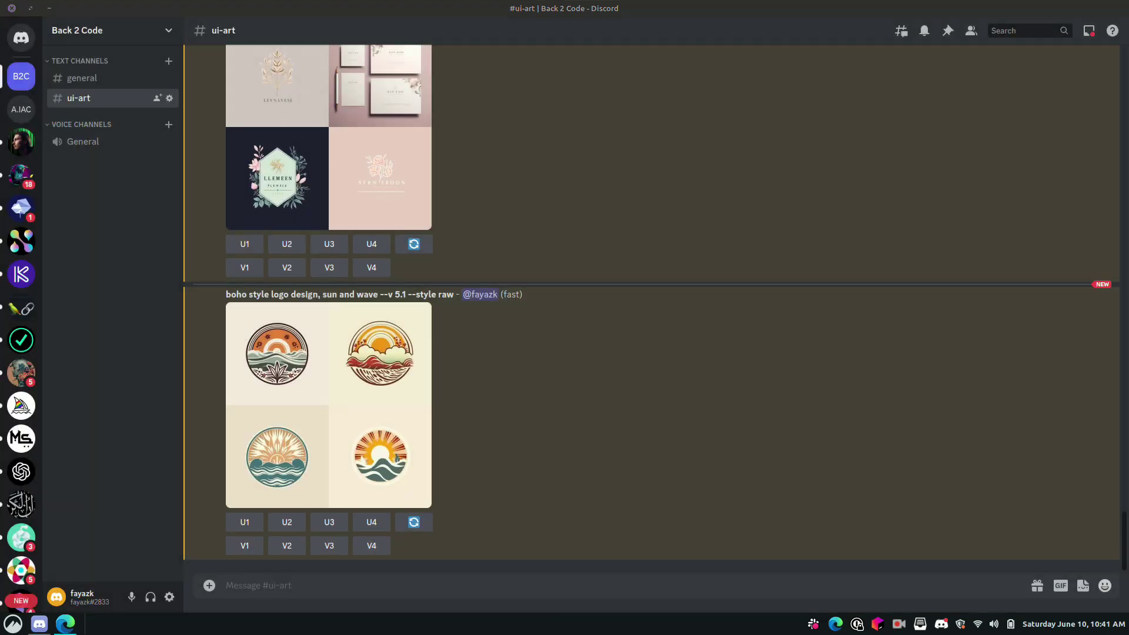
# Run /imagine with the prompt "Outline logo of a bar, a glass of cocktail, flat design, neon light, dark background".
pyautogui.write('/i')
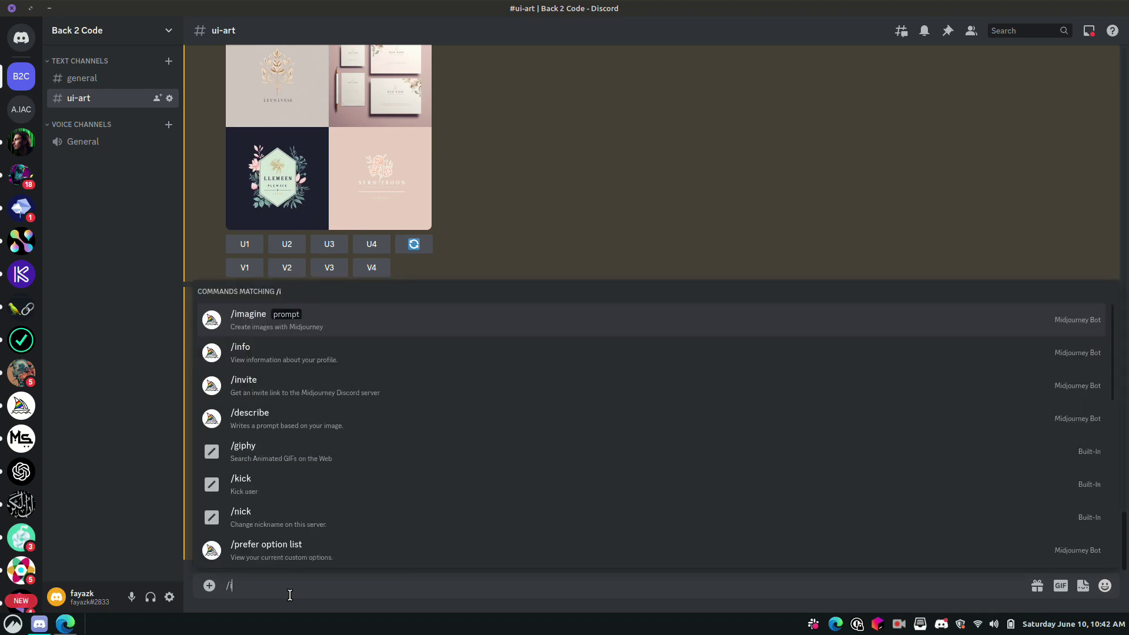
pyautogui.press('Return')
pyautogui.write('Outline logo of a bar, a glass of cocktail, flat design, neon light, dark background')
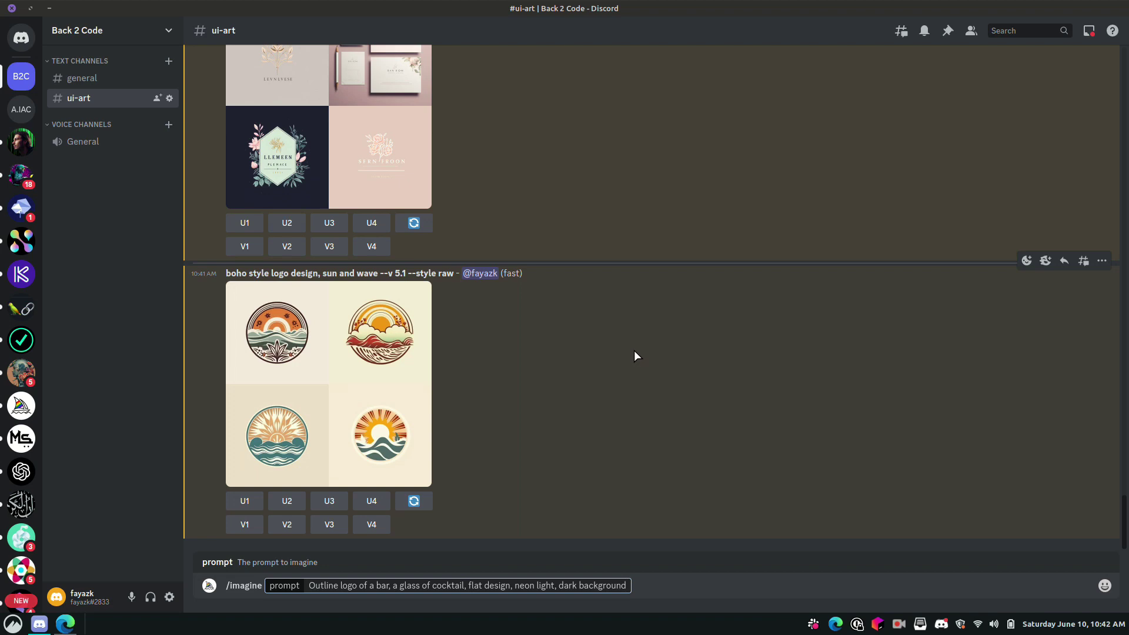
pyautogui.press('Return')
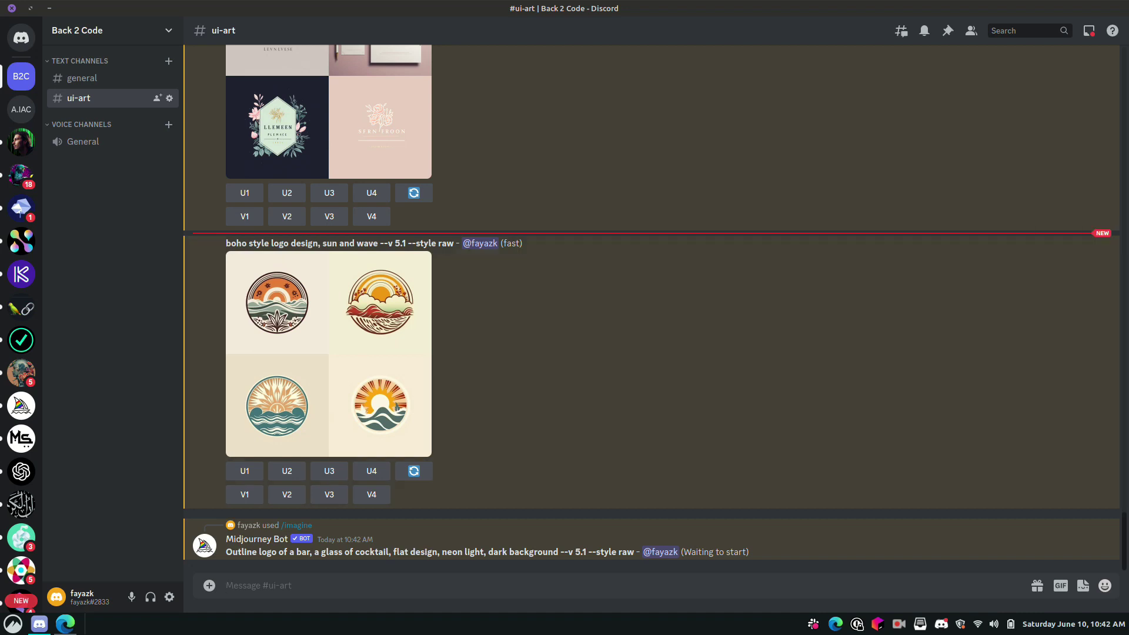
# Submit /imagine "Globe logo, green and blue, glossy base, 3d rendering, white background, isometric, translucent, technology sense, studio light, C4D, blender, clean, hyper-detailed".
pyautogui.write('/')
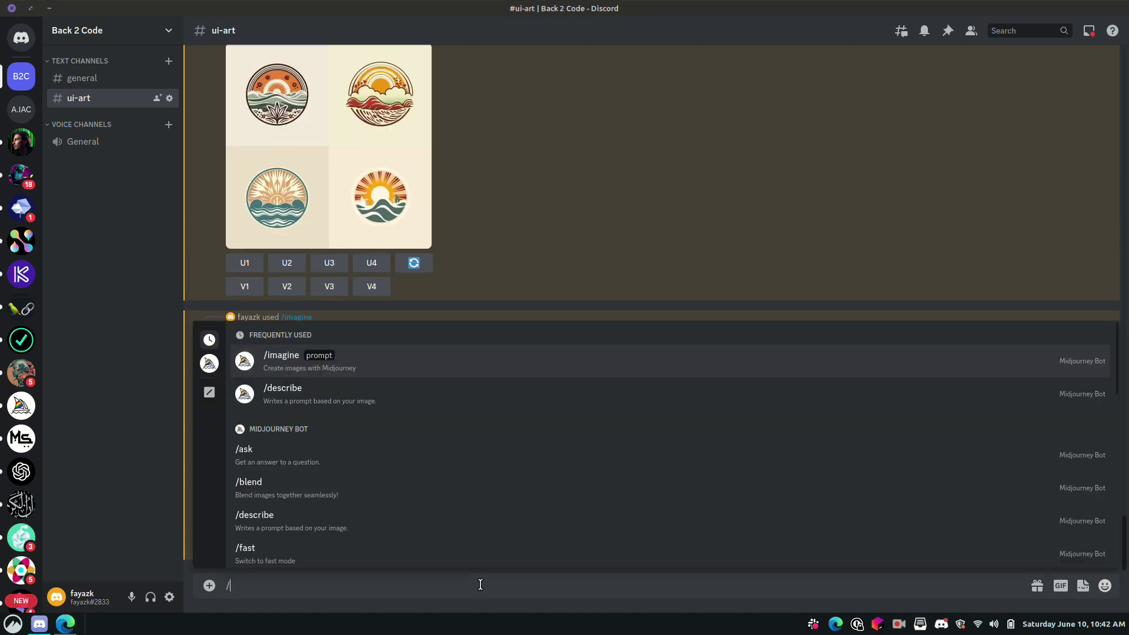
pyautogui.write('i')
pyautogui.press('Return')
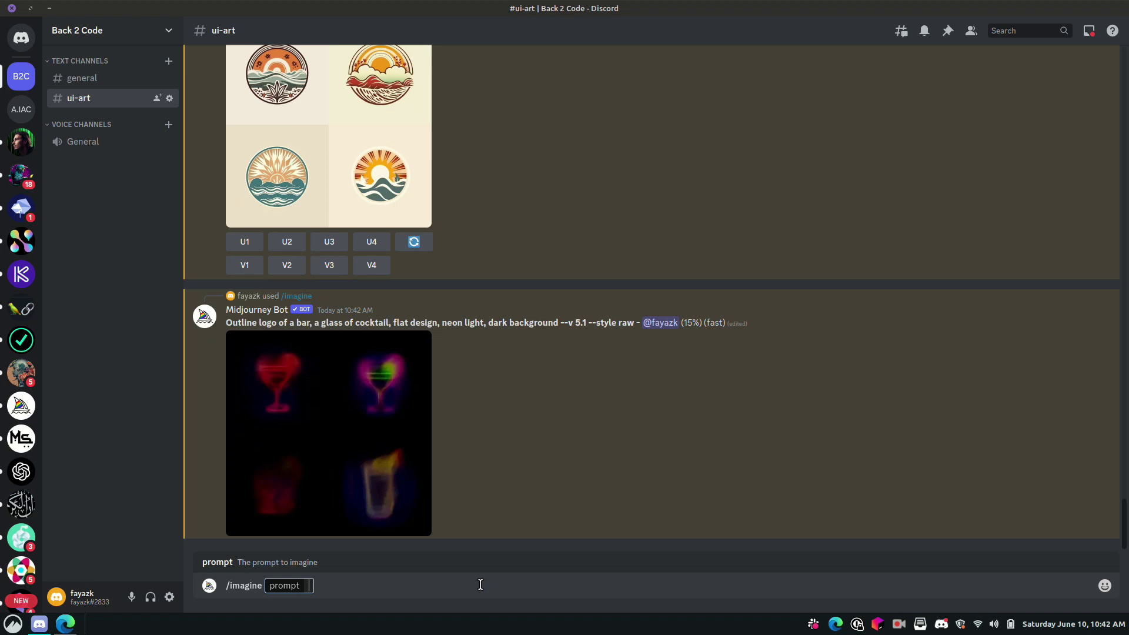
pyautogui.write('Globe logo, green and blue, glossy base, 3d rendering, white background, isometric, translucent, technology sense, studio light, C4D, blender, clean, hyper-detailed')
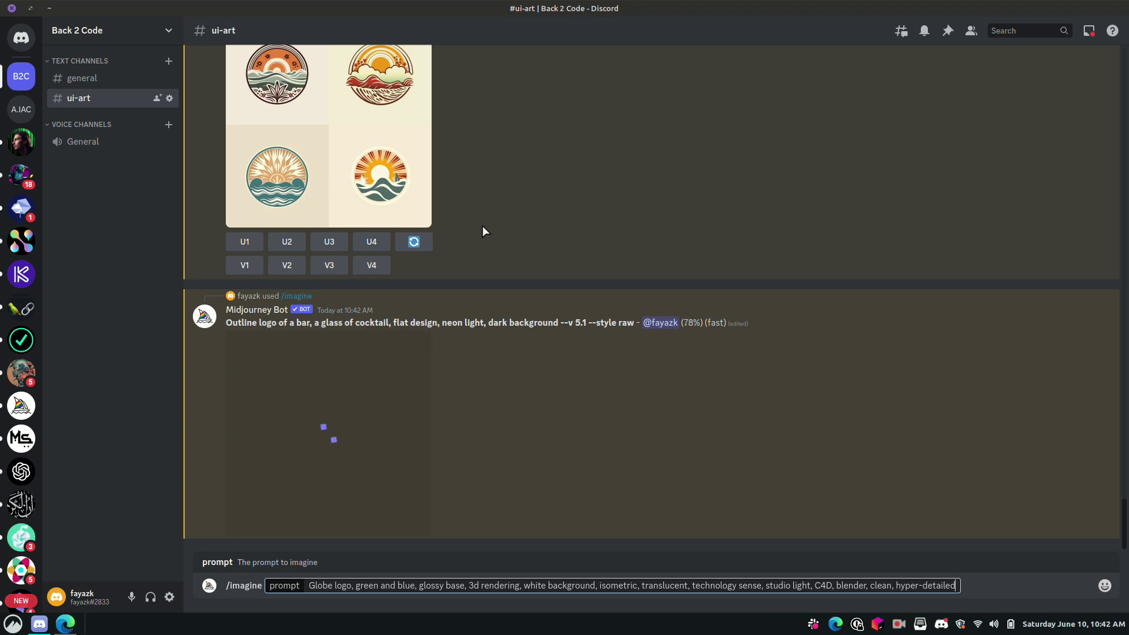
pyautogui.press('Return')
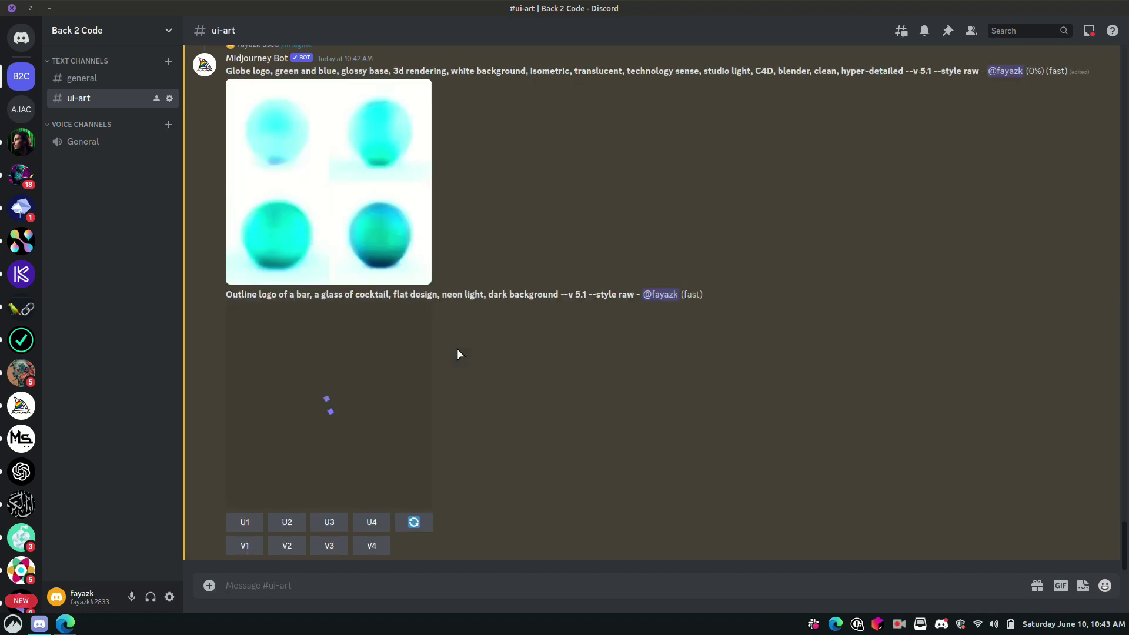
# View the neon cocktail bar logo grid enlarged.
pyautogui.click(351, 410)
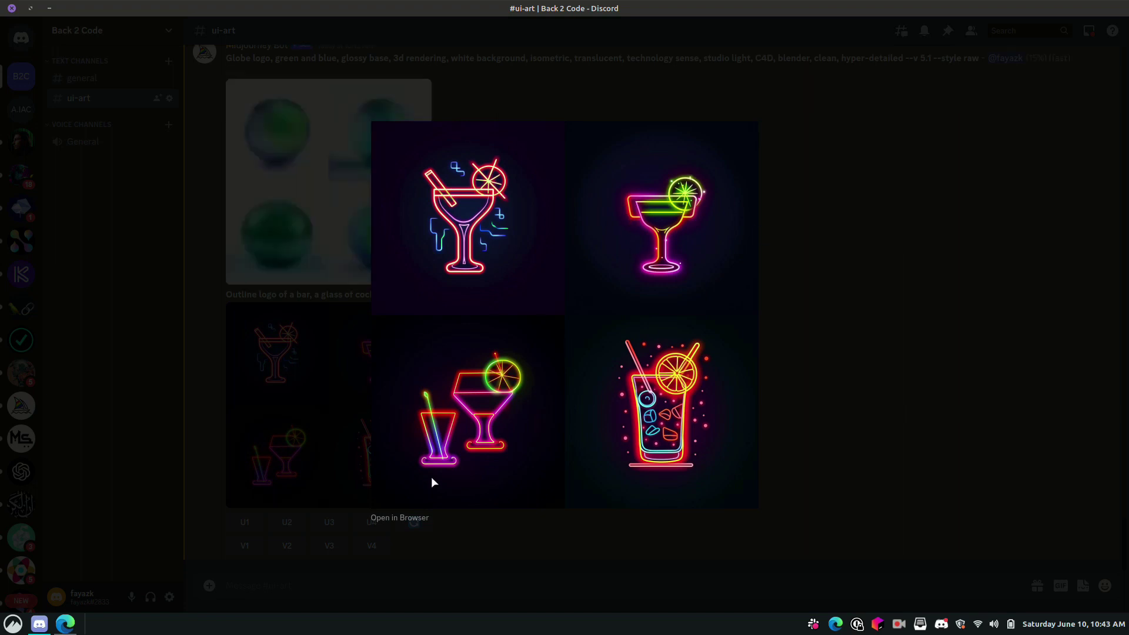
pyautogui.click(814, 357)
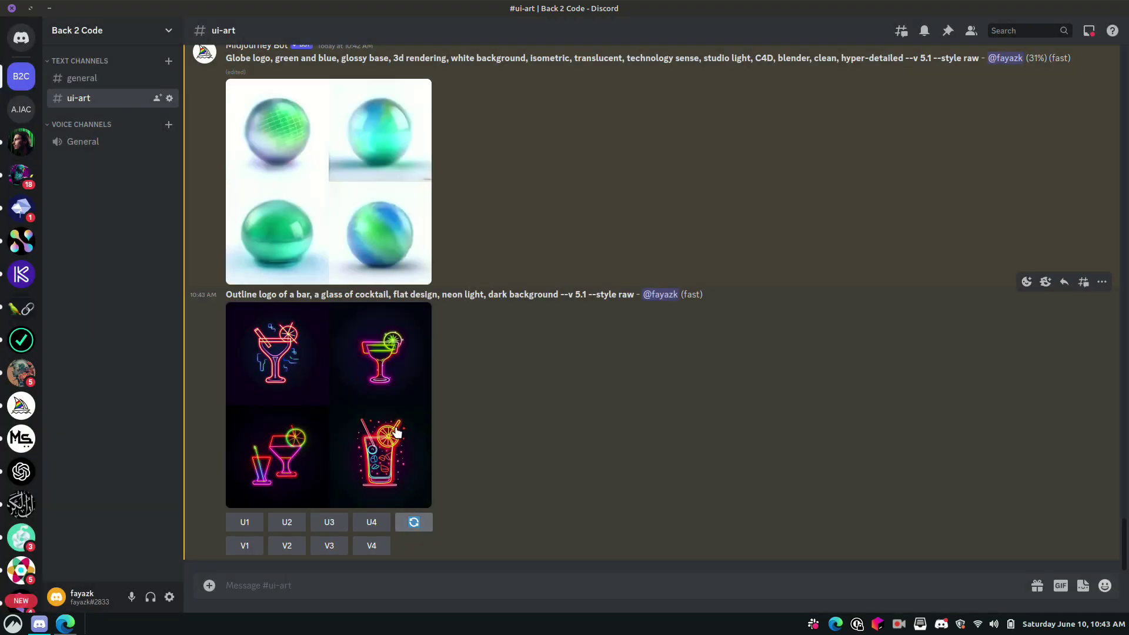
# Examine the globe logo grid enlarged.
pyautogui.scroll(1, 390, 374)
pyautogui.scroll(-1, 327, 479)
pyautogui.scroll(2, 471, 382)
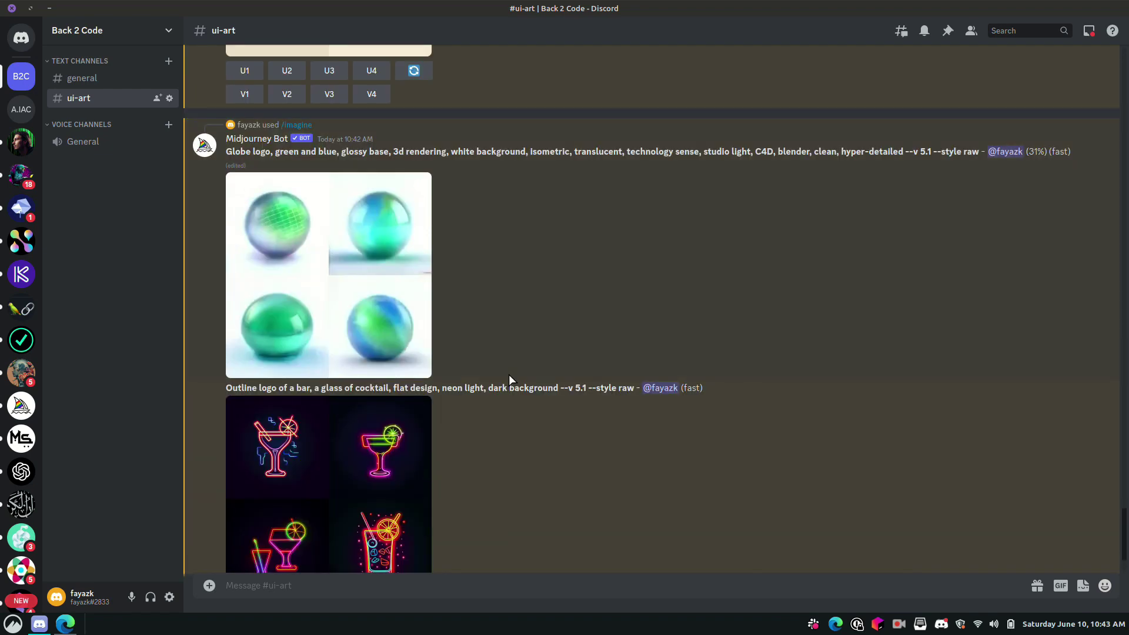
pyautogui.scroll(-2, 509, 376)
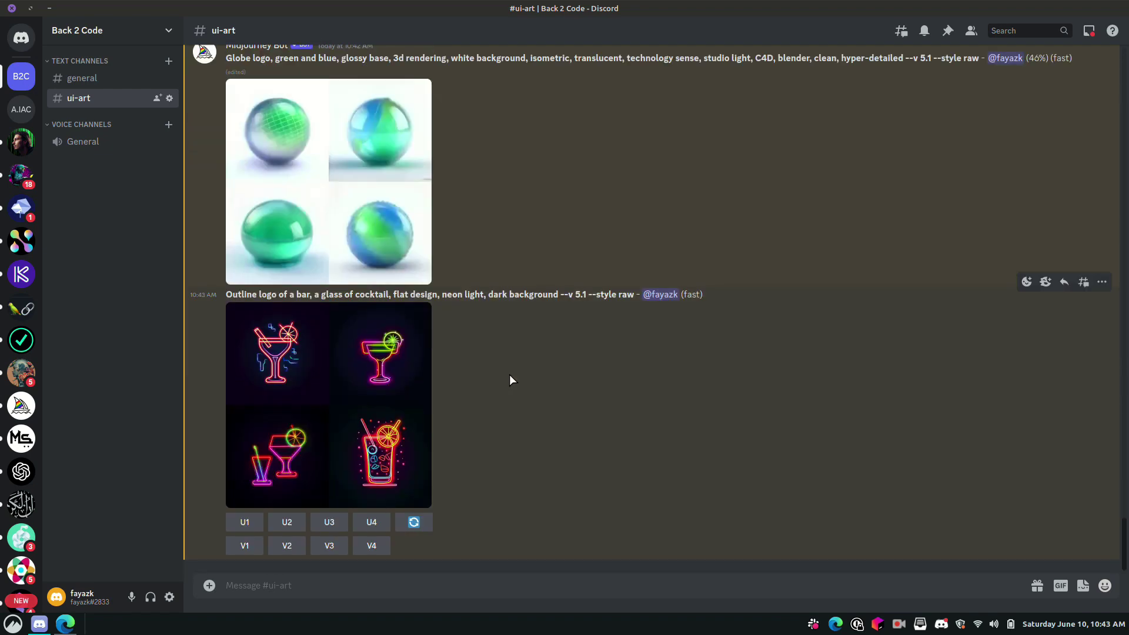
pyautogui.scroll(3, 516, 373)
pyautogui.scroll(-3, 516, 373)
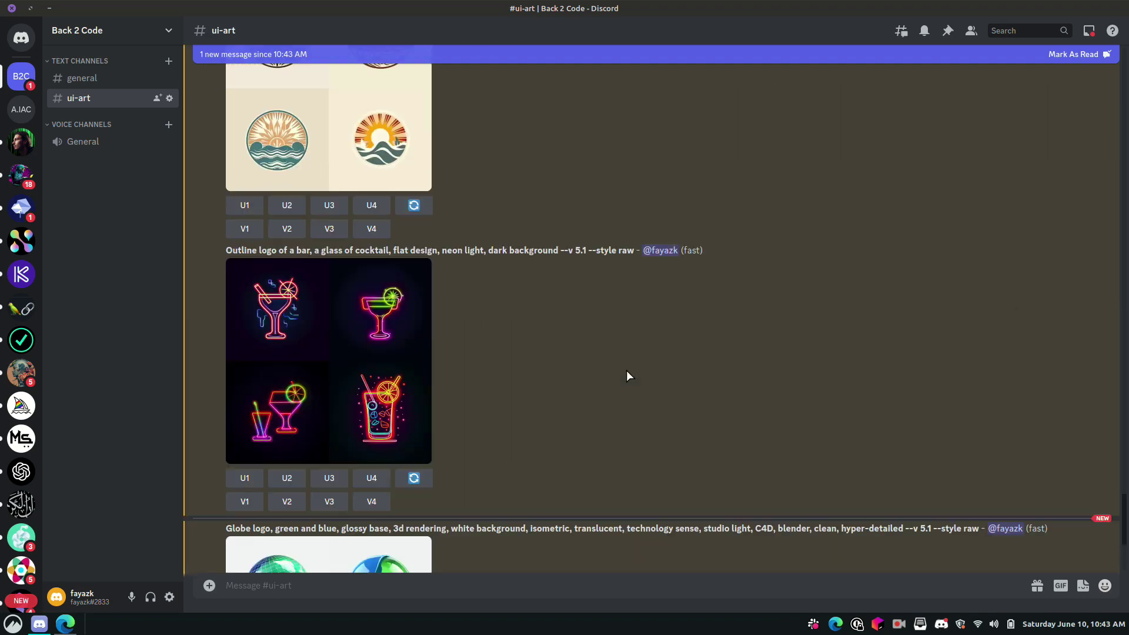
pyautogui.scroll(-4, 626, 371)
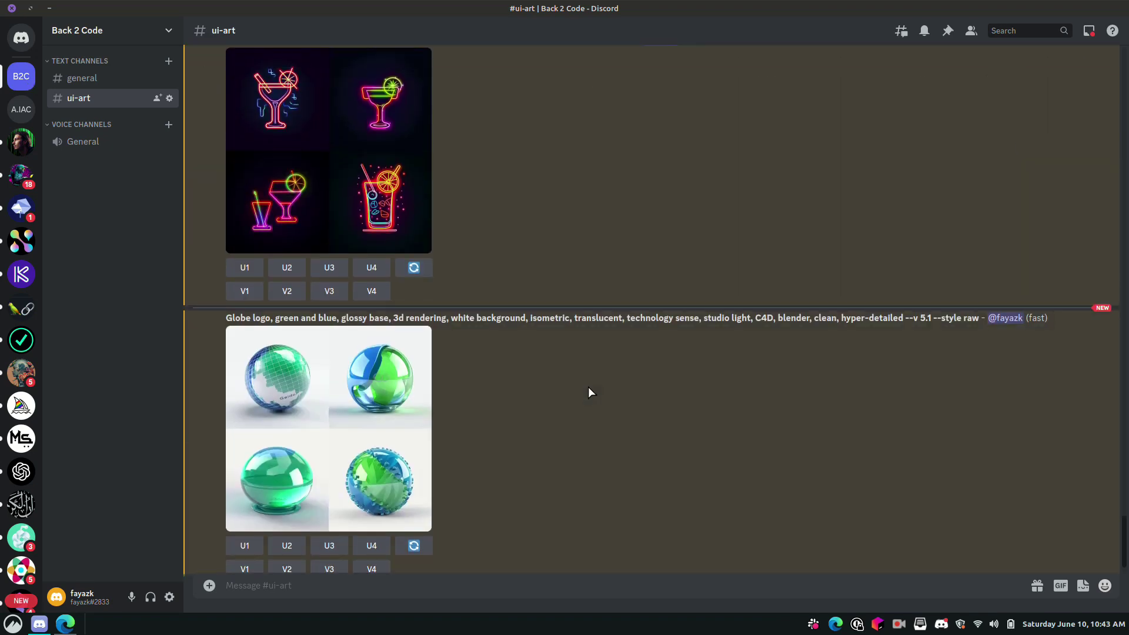
pyautogui.click(331, 394)
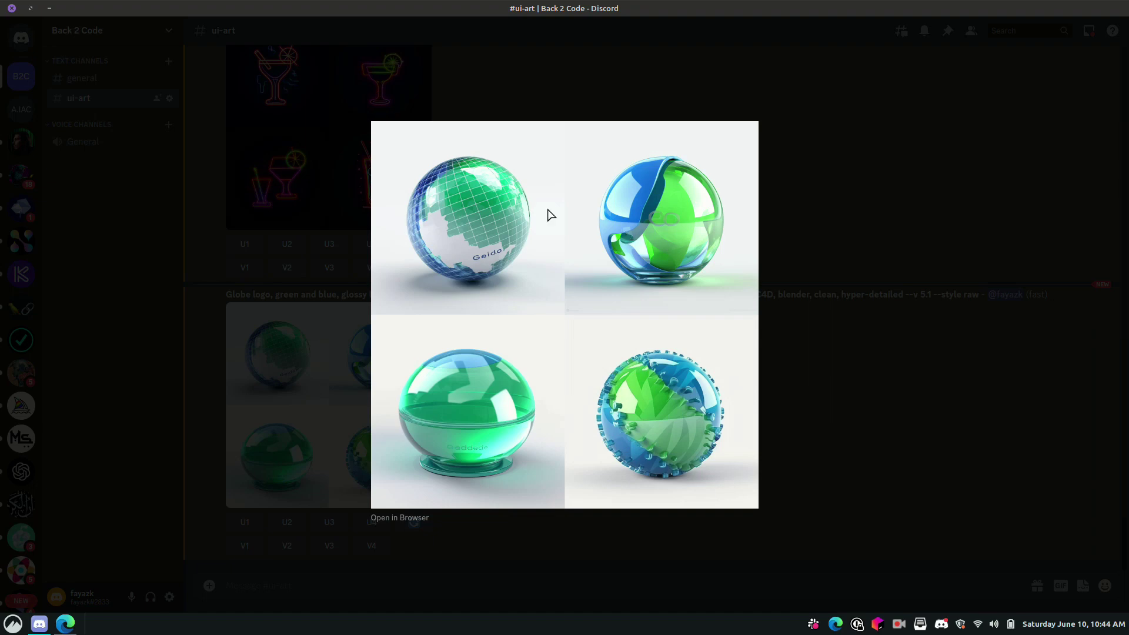
pyautogui.click(903, 372)
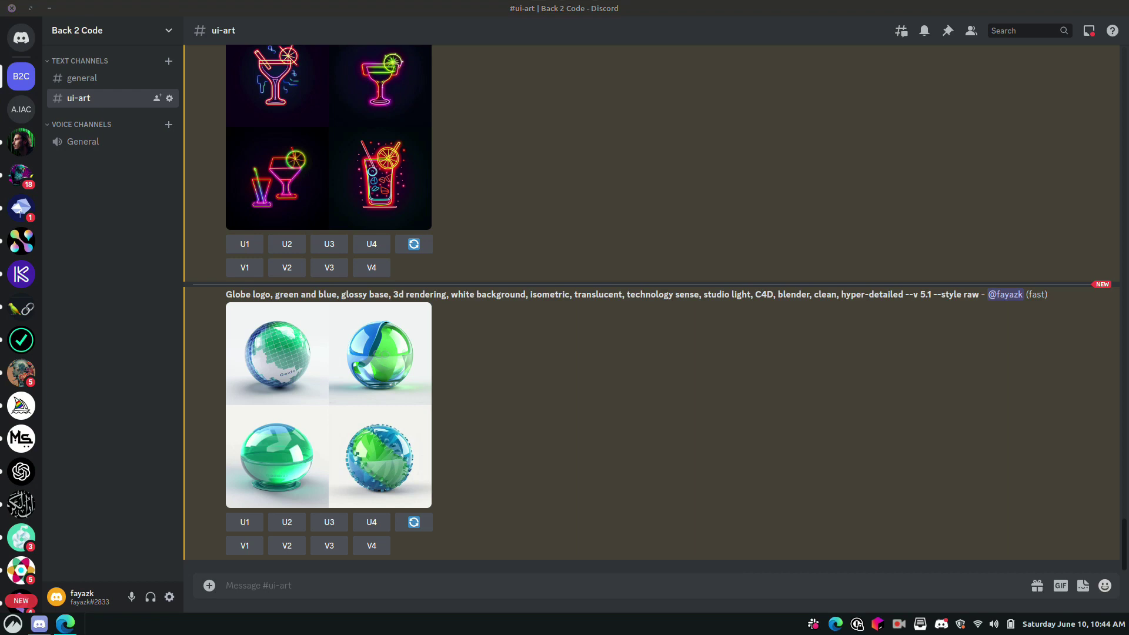
# Submit /imagine with the prompt "Logo of a music company, headphone, splashing, futuristic, cyberpunk".
pyautogui.click(583, 580)
pyautogui.write('/imagine')
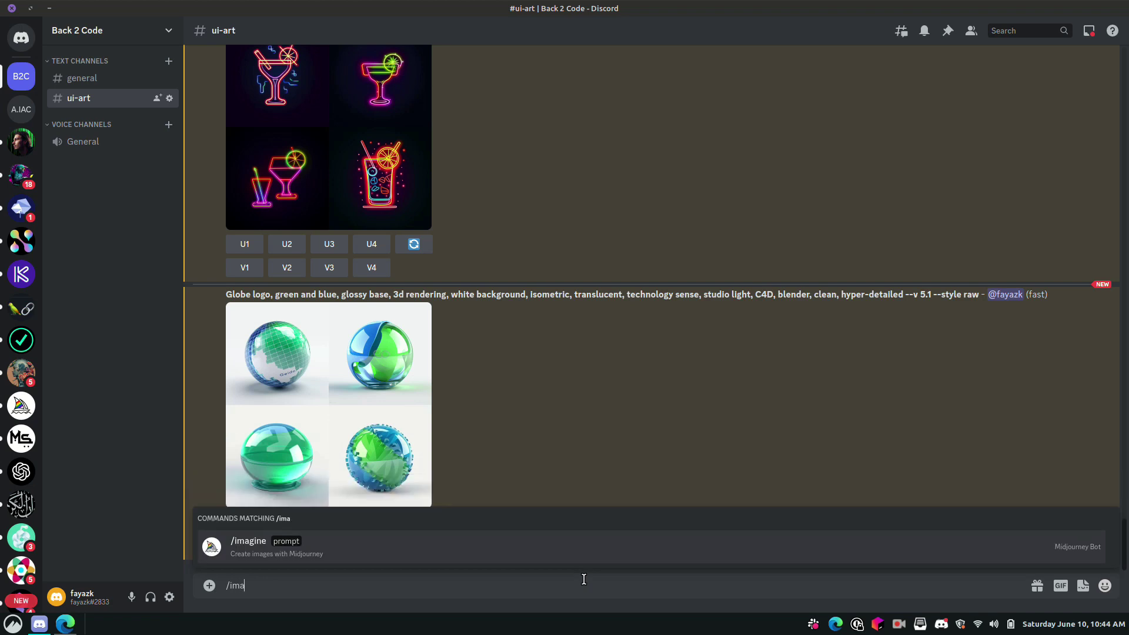
pyautogui.press('Tab')
pyautogui.write('Logo of a music company, headphone, splashing, futuristic, cyberpunk --v 5.1 --style raw')
pyautogui.press('Return')
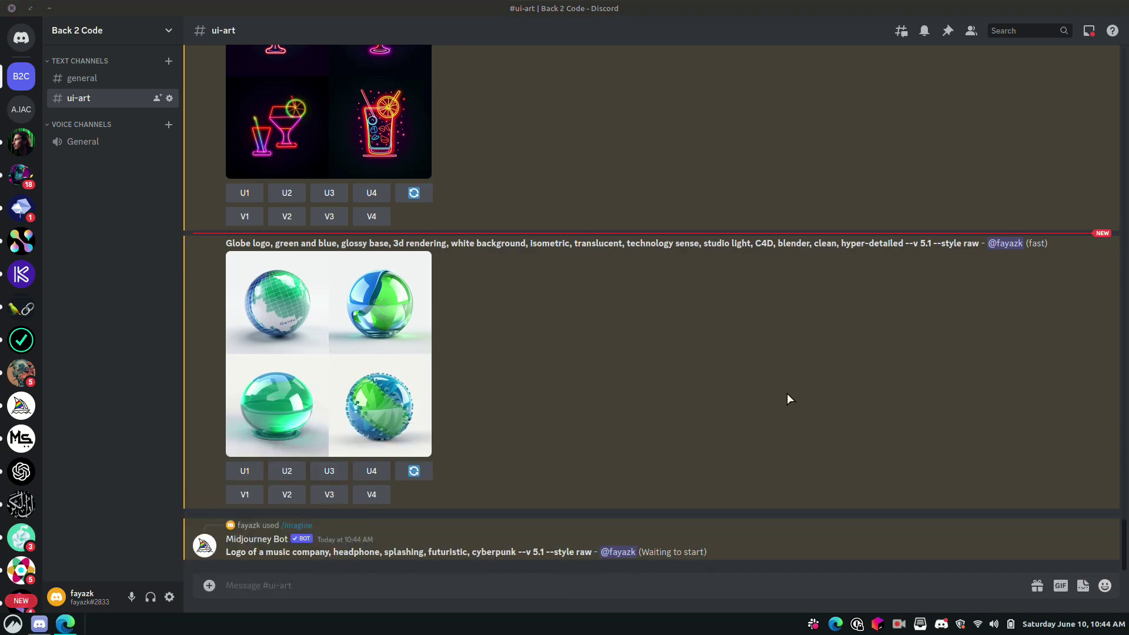
# Enter the /imagine prompt "Japanese style logo of a sushi restaurant, a sashimi bowl with blue waves — ar 1:1 — niji 5".
pyautogui.write('/')
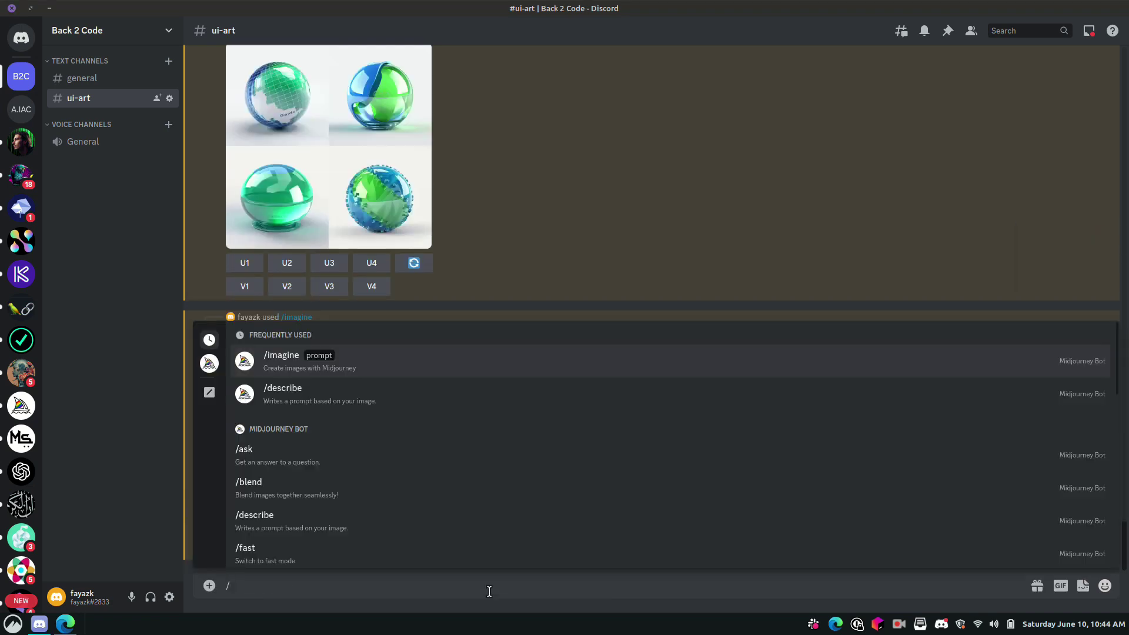
pyautogui.write('imagine')
pyautogui.press('Tab')
pyautogui.write('Japanese style logo of a sushi restaurant, a sashimi bowl with blue waves — ar 1:1 — niji 5')
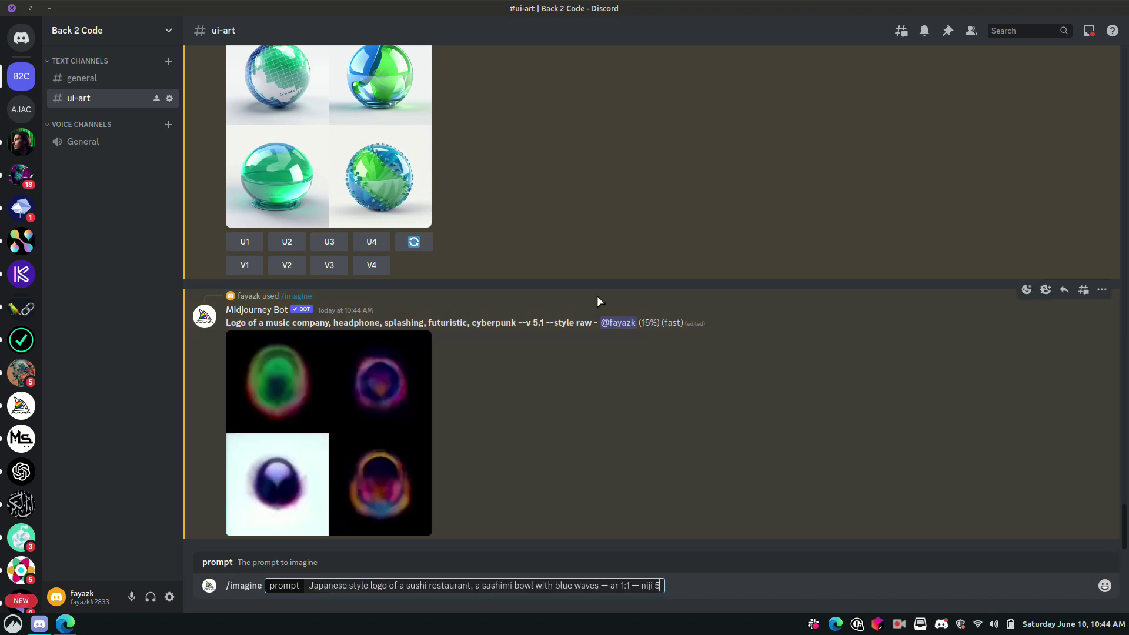
# Replace the long dashes in the sushi prompt with double hyphens so its parameters read "--ar 1:1 --niji 5".
pyautogui.press('Left')
pyautogui.press('Left')
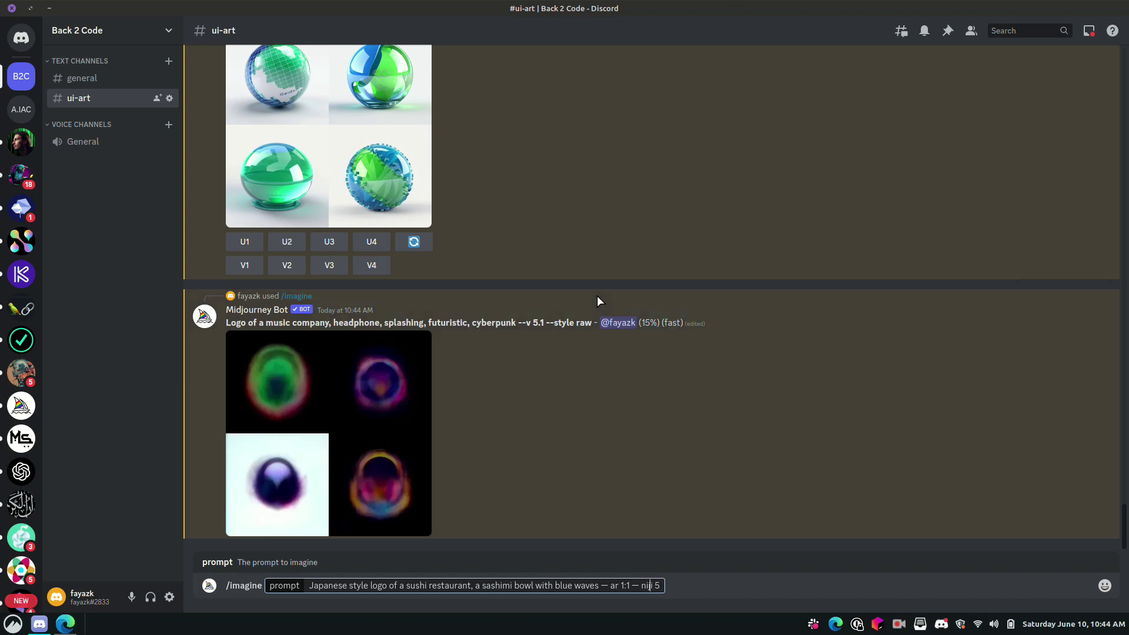
pyautogui.press('BackSpace')
pyautogui.write('--')
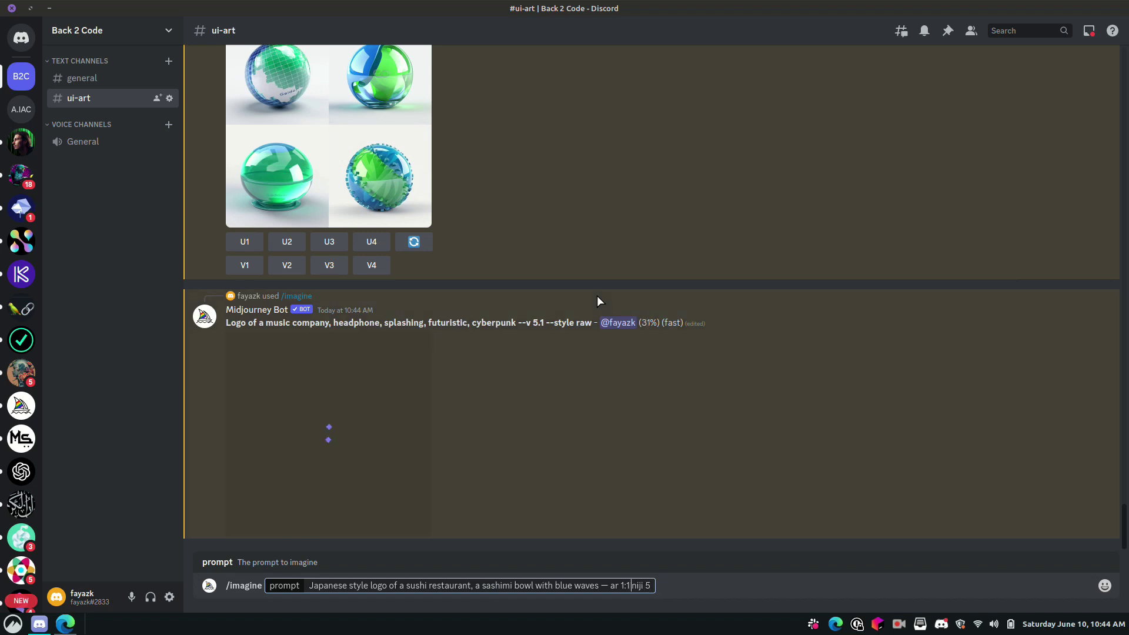
pyautogui.press('Left')
pyautogui.press('Left')
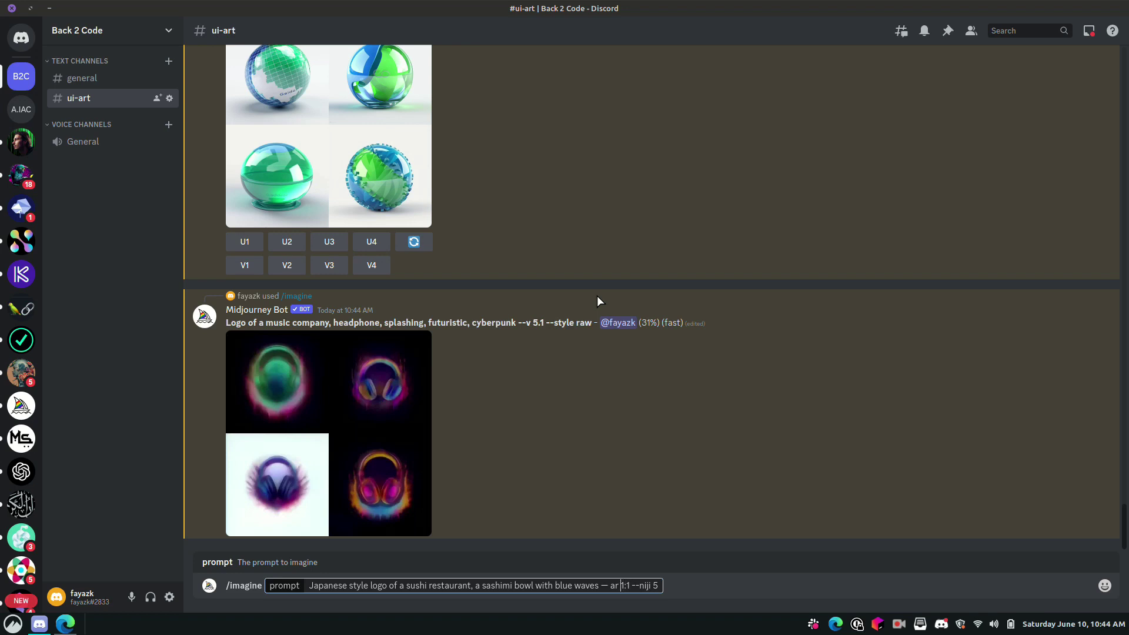
pyautogui.press('Left')
pyautogui.press('Left')
pyautogui.press('Left')
pyautogui.press('BackSpace')
pyautogui.press('BackSpace')
pyautogui.write('--')
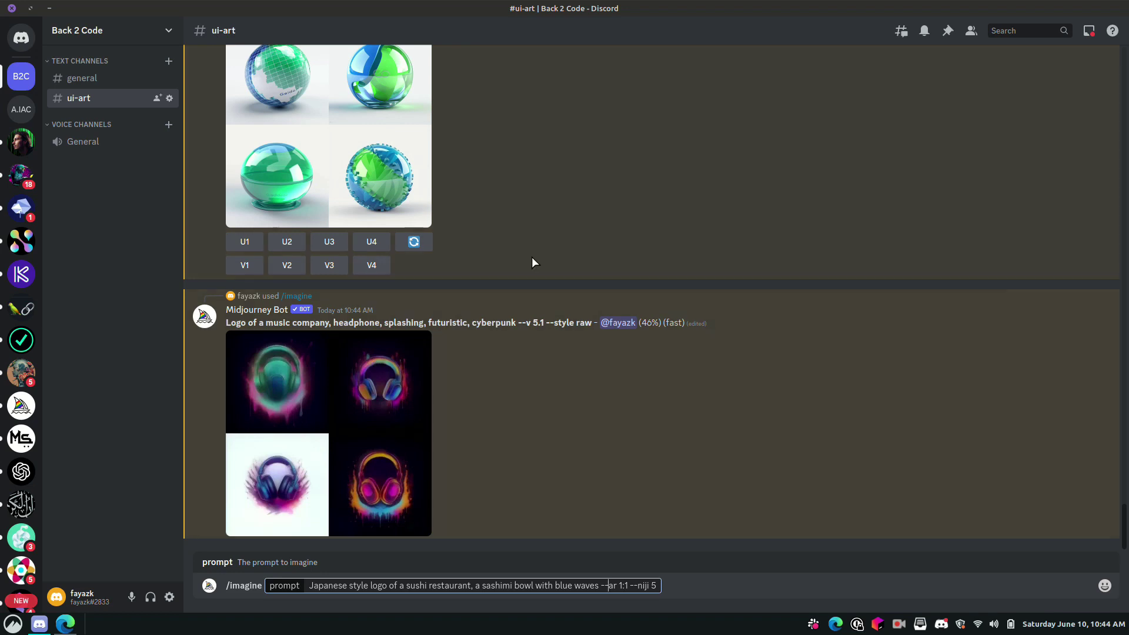
# Remove the "--ar 1:1" parameter from the sushi restaurant prompt and try to submit it with "--niji 5".
pyautogui.hotkey('shift', 'Left')
pyautogui.hotkey('shift', 'Right')
pyautogui.hotkey('shift', 'Right')
pyautogui.hotkey('shift', 'Right')
pyautogui.hotkey('shift', 'Right')
pyautogui.hotkey('shift', 'Right')
pyautogui.hotkey('shift', 'Right')
pyautogui.hotkey('shift', 'Right')
pyautogui.hotkey('shift', 'Right')
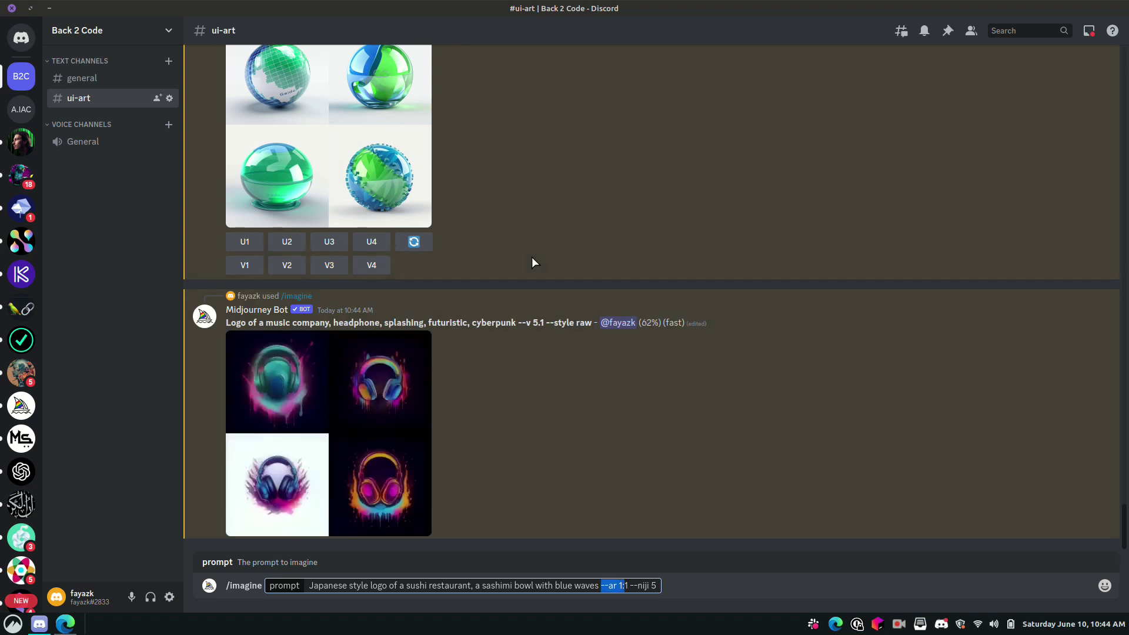
pyautogui.press('BackSpace')
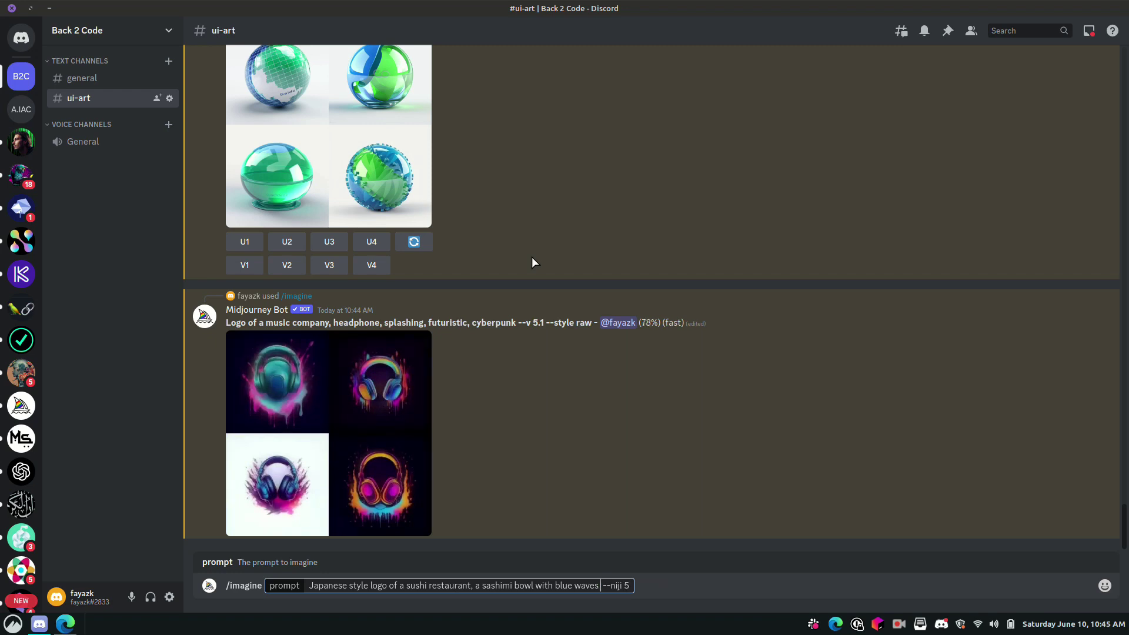
pyautogui.press('Return')
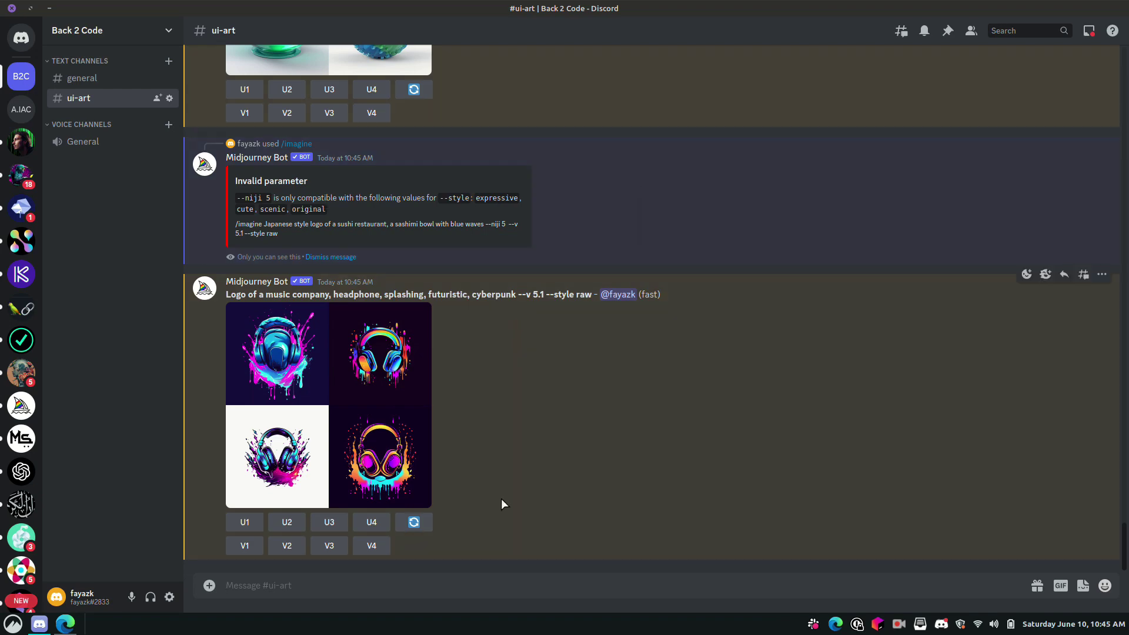
# Examine the cyberpunk headphone logo grid enlarged.
pyautogui.click(316, 421)
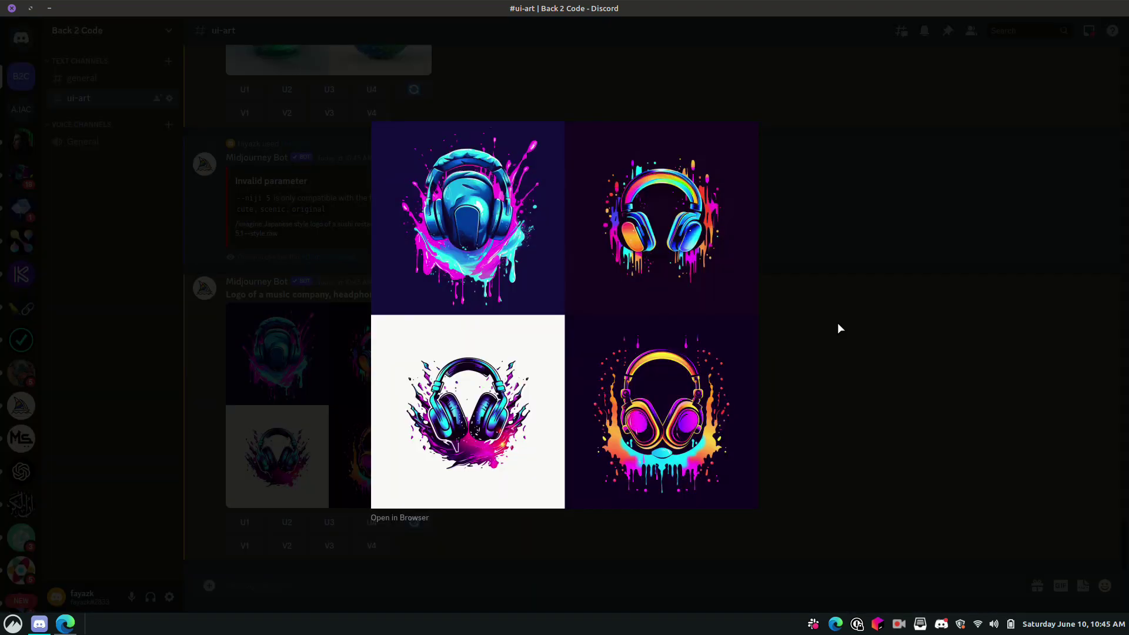
pyautogui.click(837, 323)
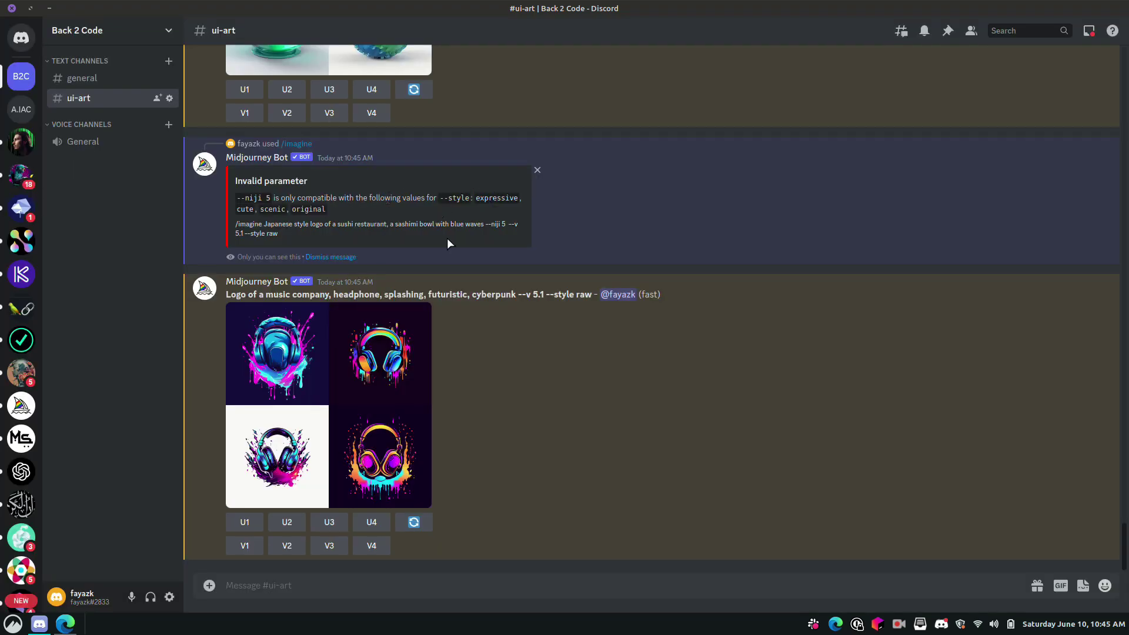
pyautogui.click(361, 389)
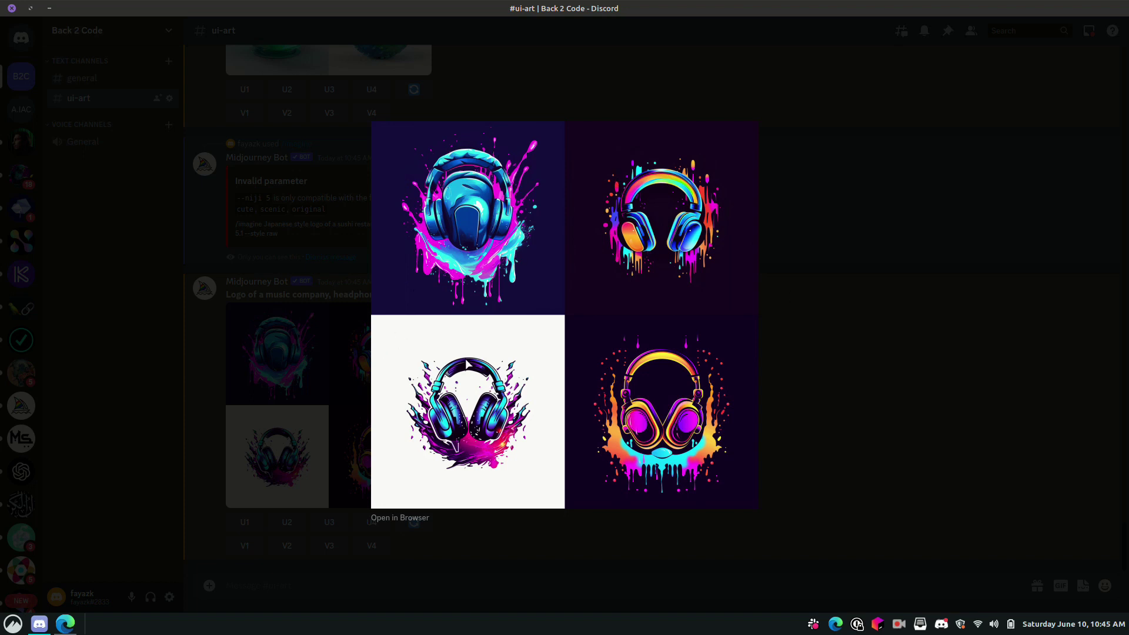
pyautogui.click(912, 309)
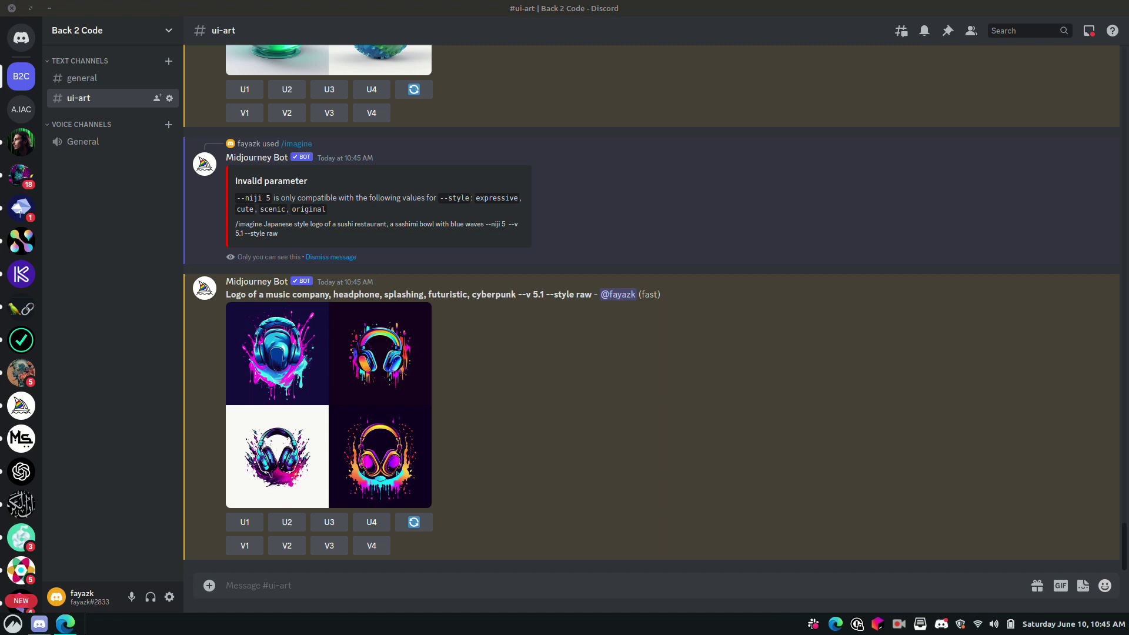
# Submit /imagine with the prompt "Logo of a sneaker, trending color palette, by Leo Natsume, 3D illustration, pop up color, vibrant".
pyautogui.write('/imag')
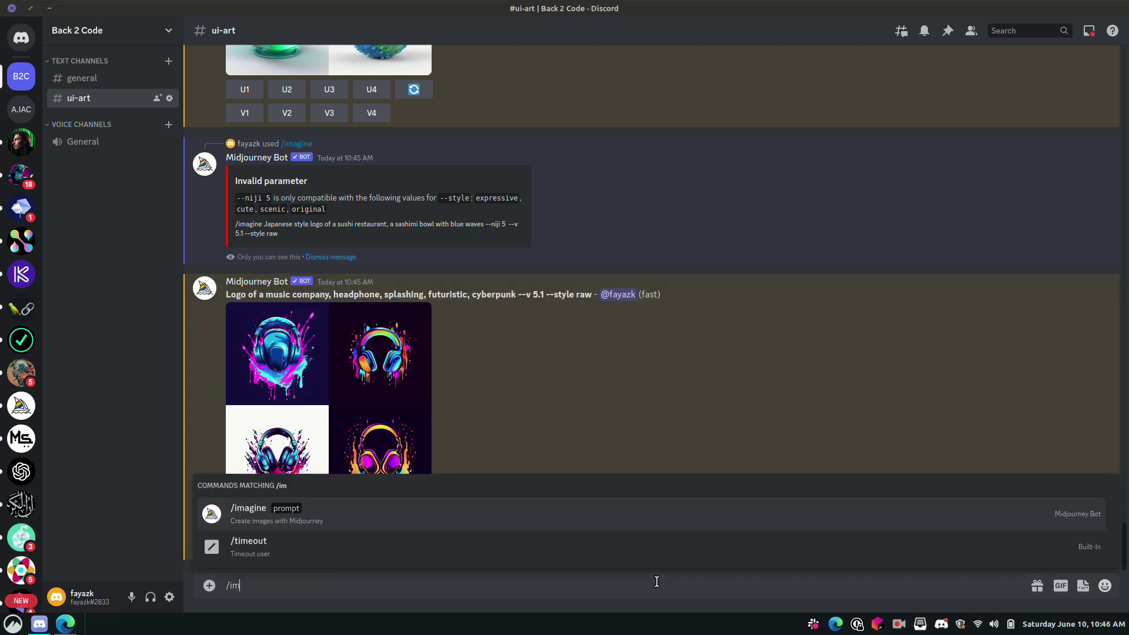
pyautogui.press('Tab')
pyautogui.write('Logo of a sneaker, trending color palette, by Leo Natsume, 3D illustration, pop up color, vibrant')
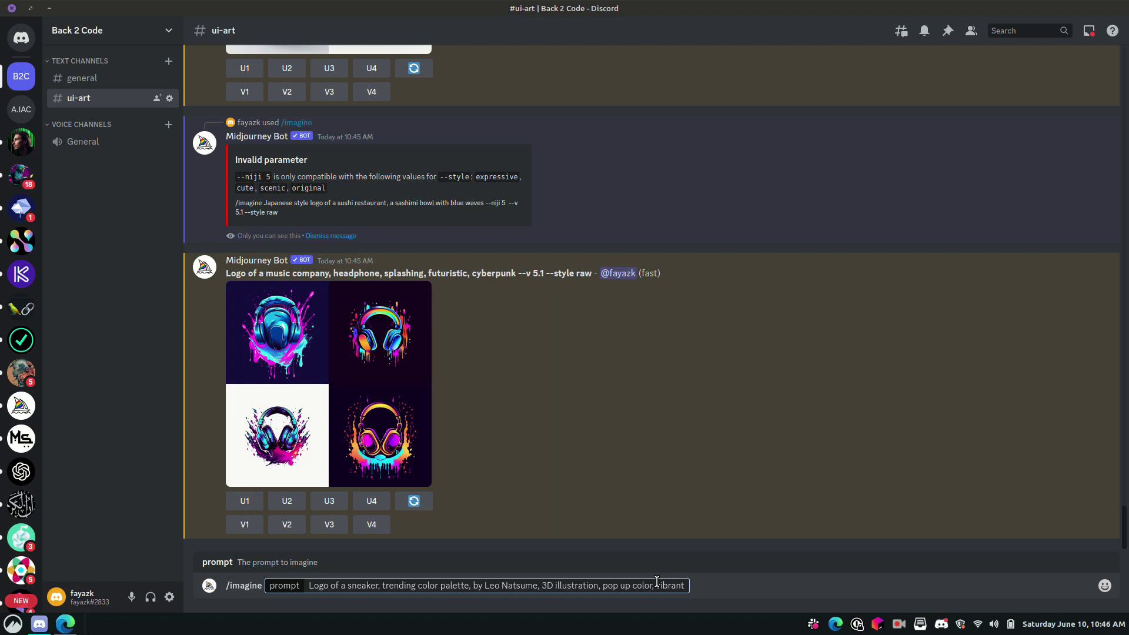
pyautogui.press('Return')
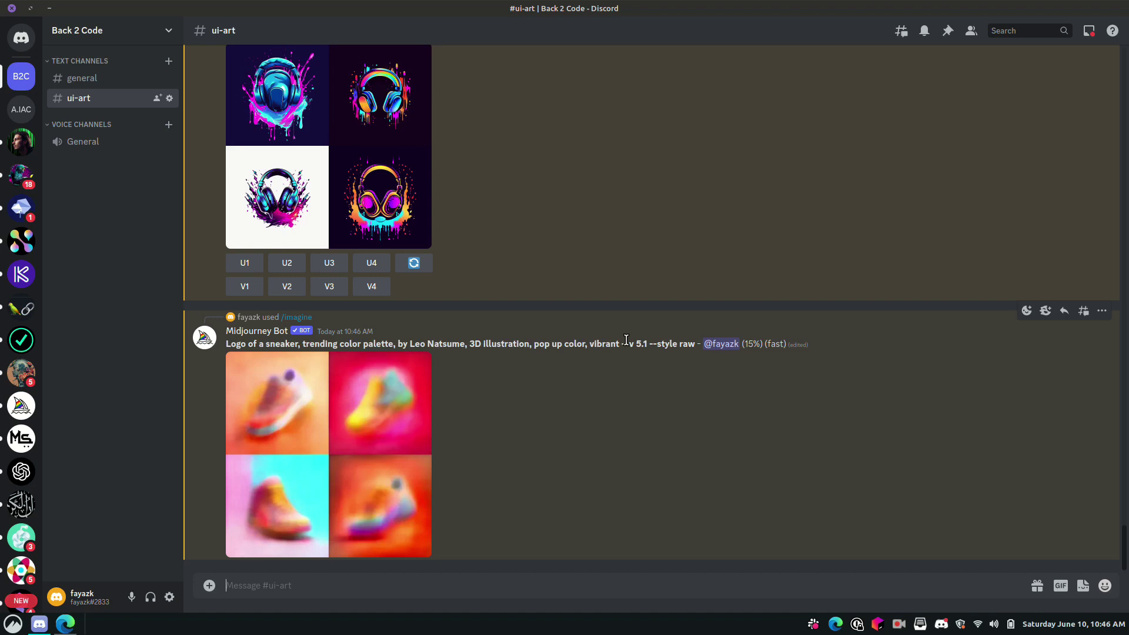
# Submit /imagine "Design of sketchy logo featuring a bird in green on a blue background. Include pattern as an additional design element.".
pyautogui.click(227, 585)
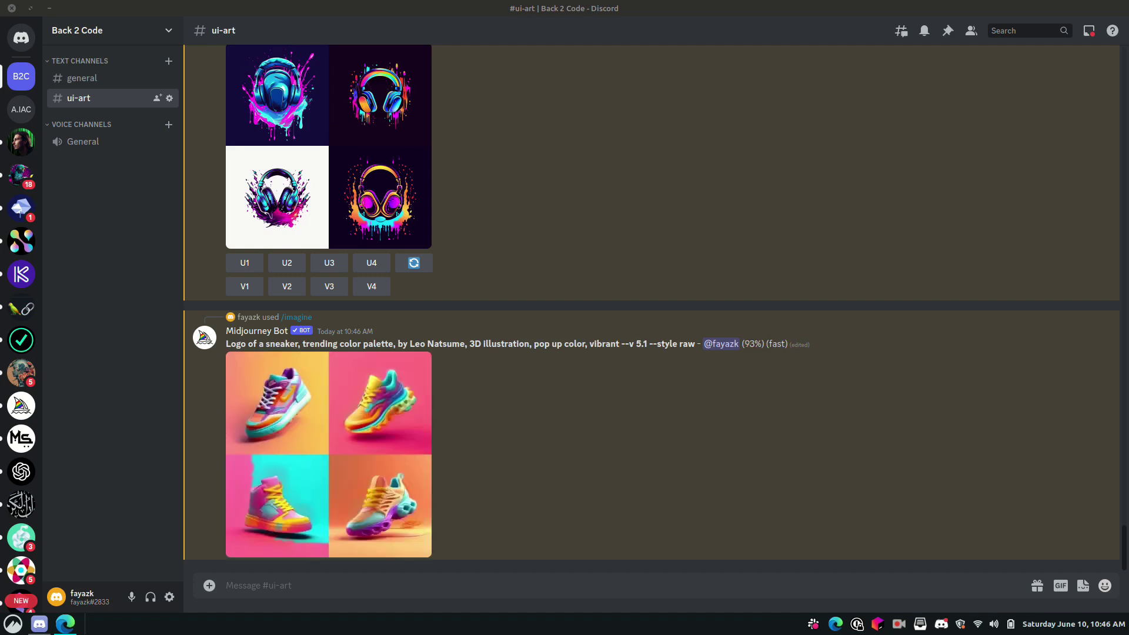
pyautogui.click(432, 577)
pyautogui.write('/imag')
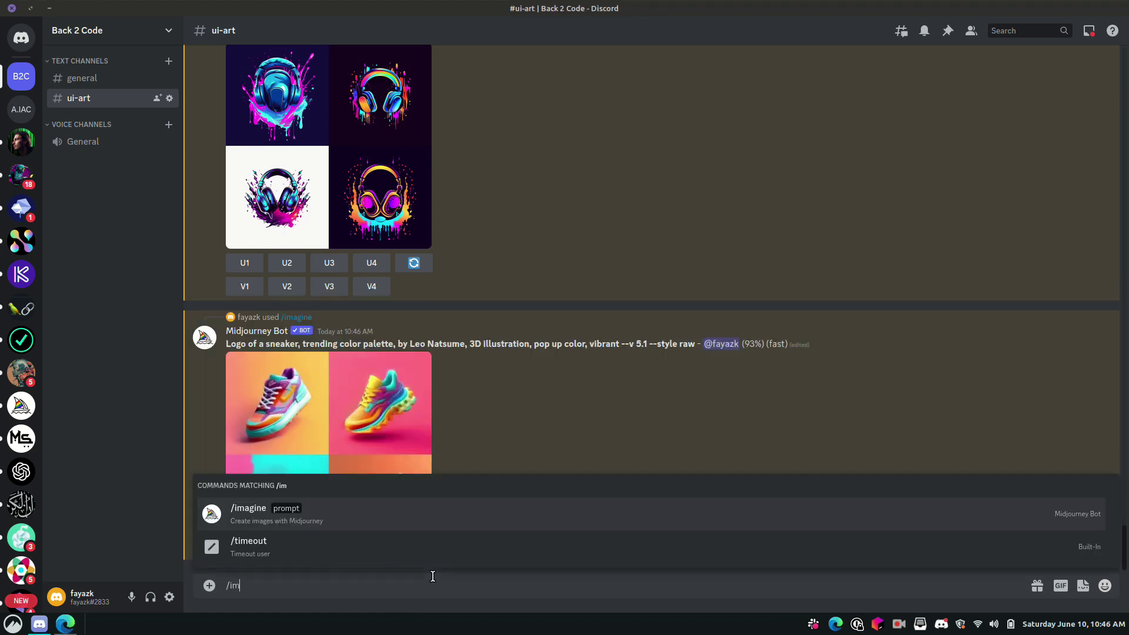
pyautogui.press('Tab')
pyautogui.write('Design of sketchy logo featuring a bird in green on a blue background. Include pattern as an additional design element.')
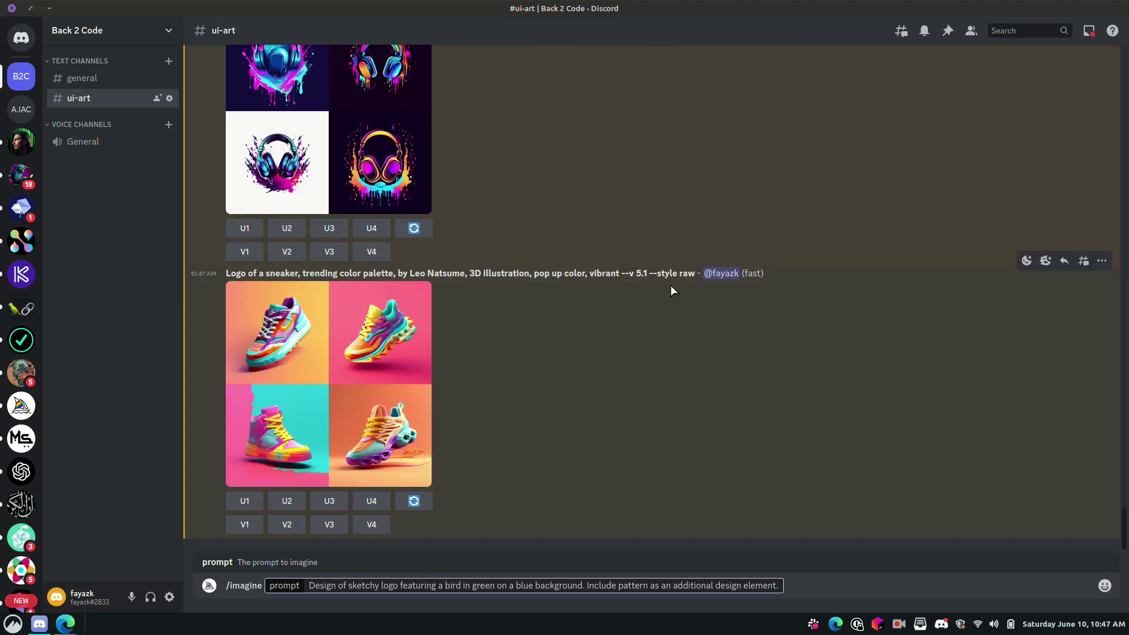
pyautogui.press('Return')
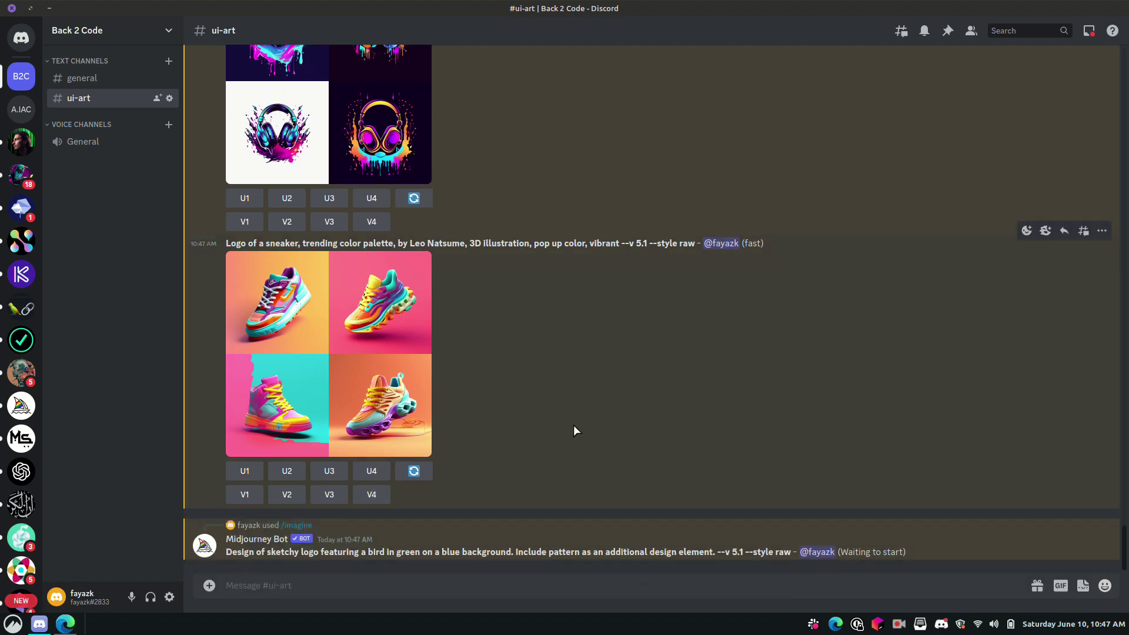
# Examine the sneaker logo grid and the sketchy bird logo grid enlarged.
pyautogui.click(360, 301)
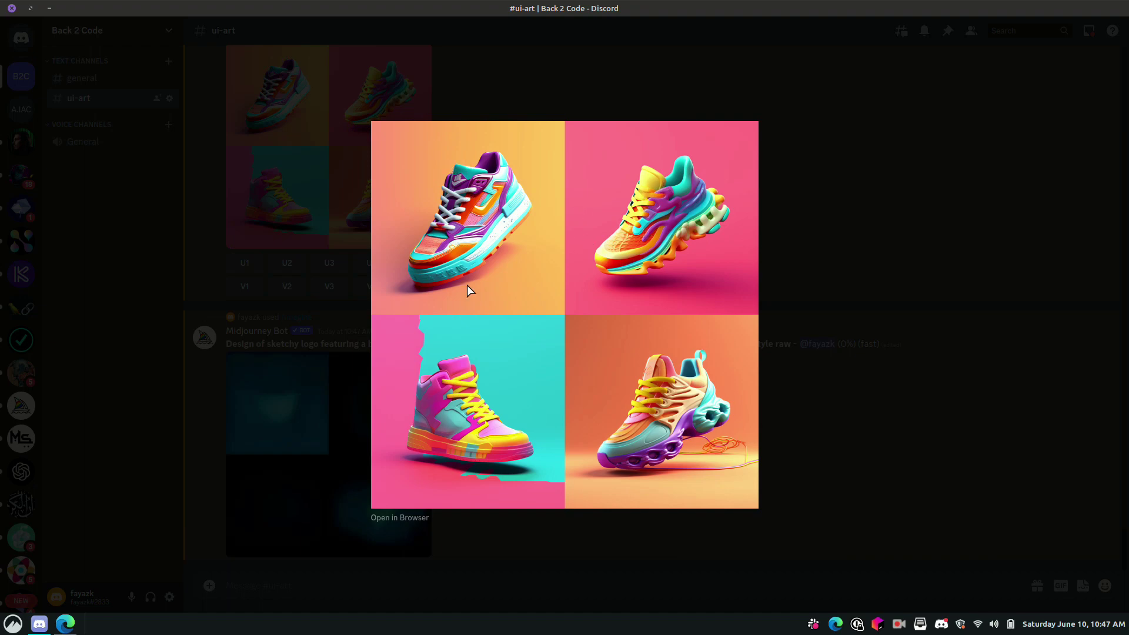
pyautogui.click(791, 217)
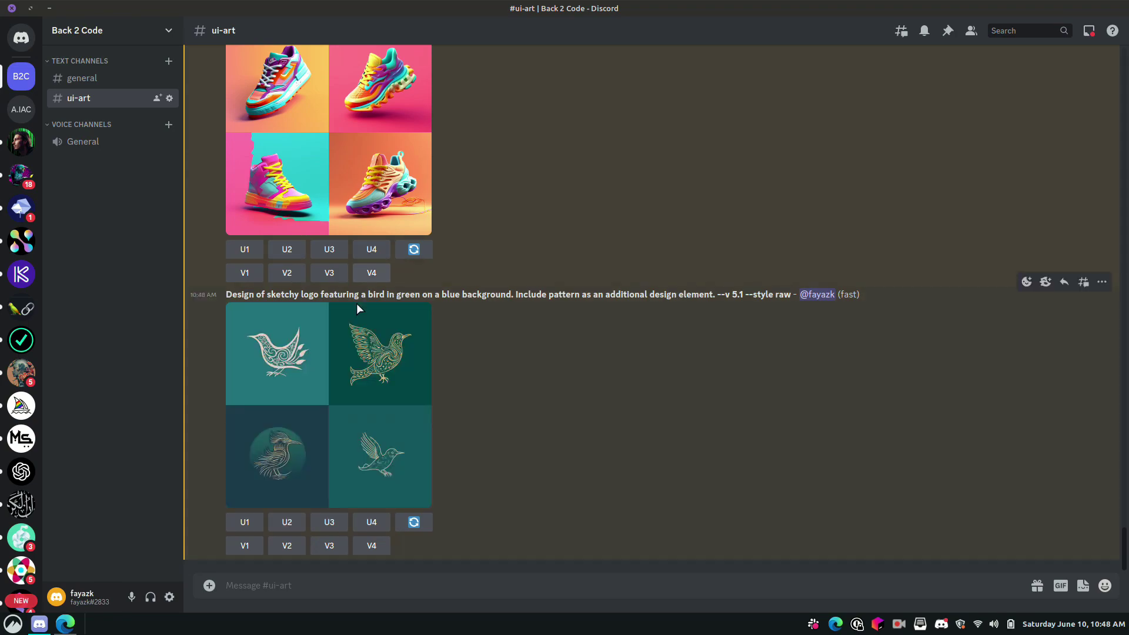
pyautogui.click(366, 382)
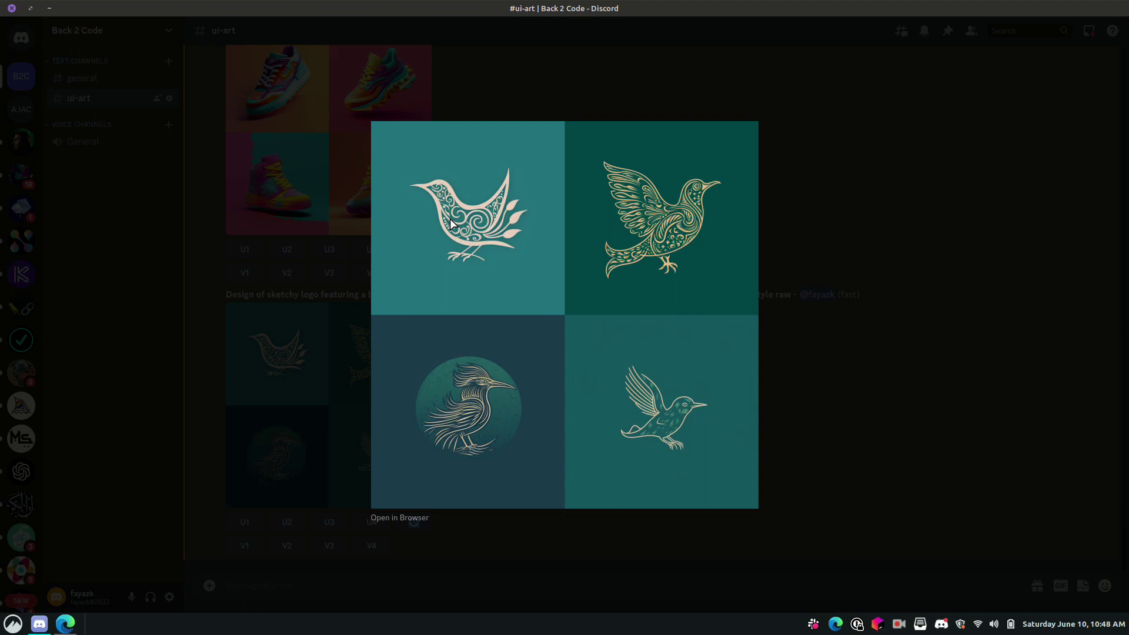
pyautogui.click(785, 382)
# Review the previously generated logos in the channel, back to the floral letter A logo.
pyautogui.scroll(3, 569, 432)
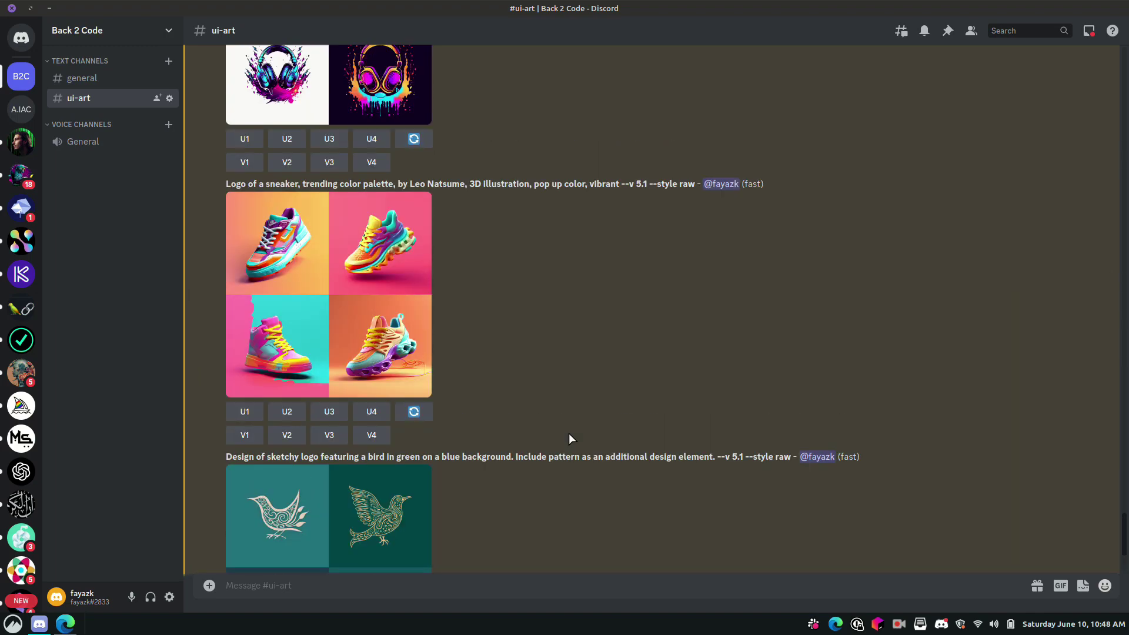
pyautogui.scroll(20, 569, 435)
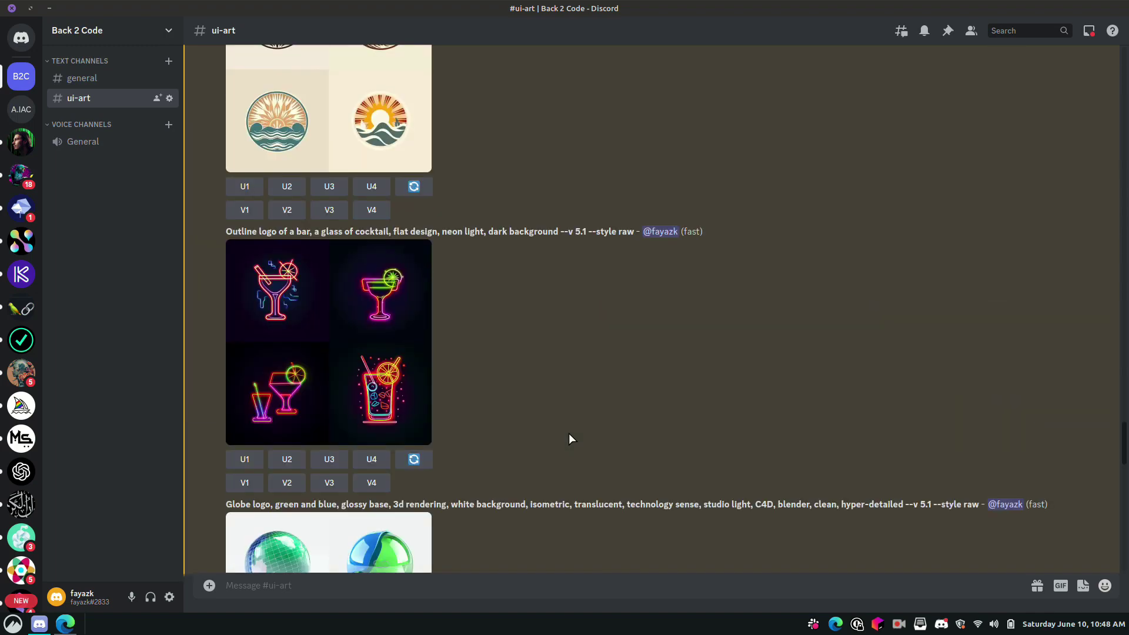
pyautogui.scroll(15, 569, 434)
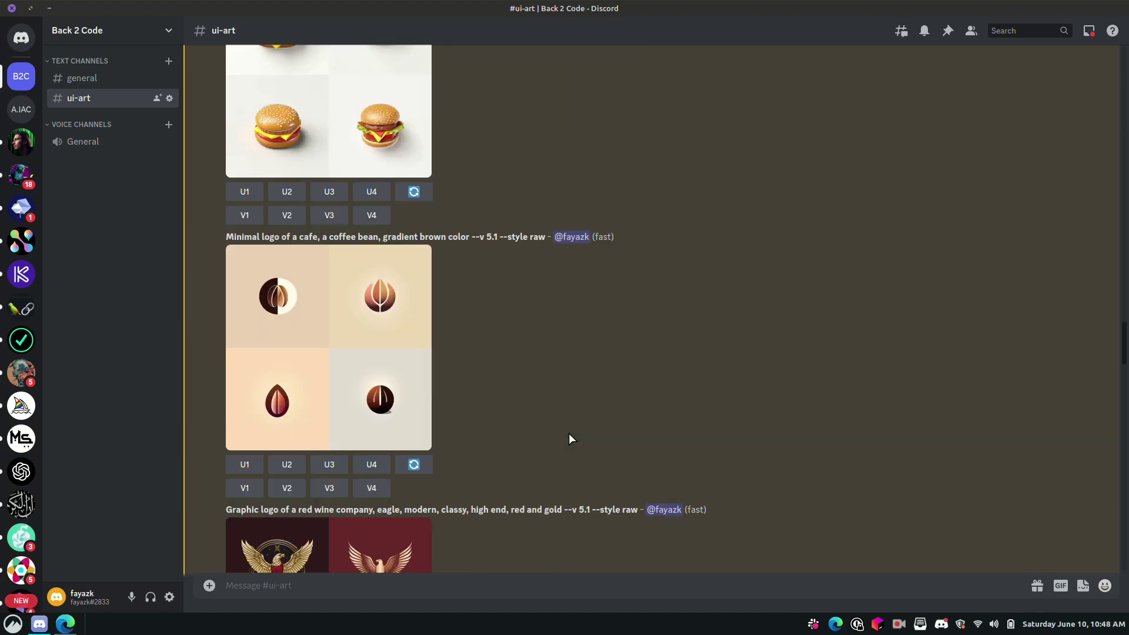
pyautogui.scroll(20, 569, 435)
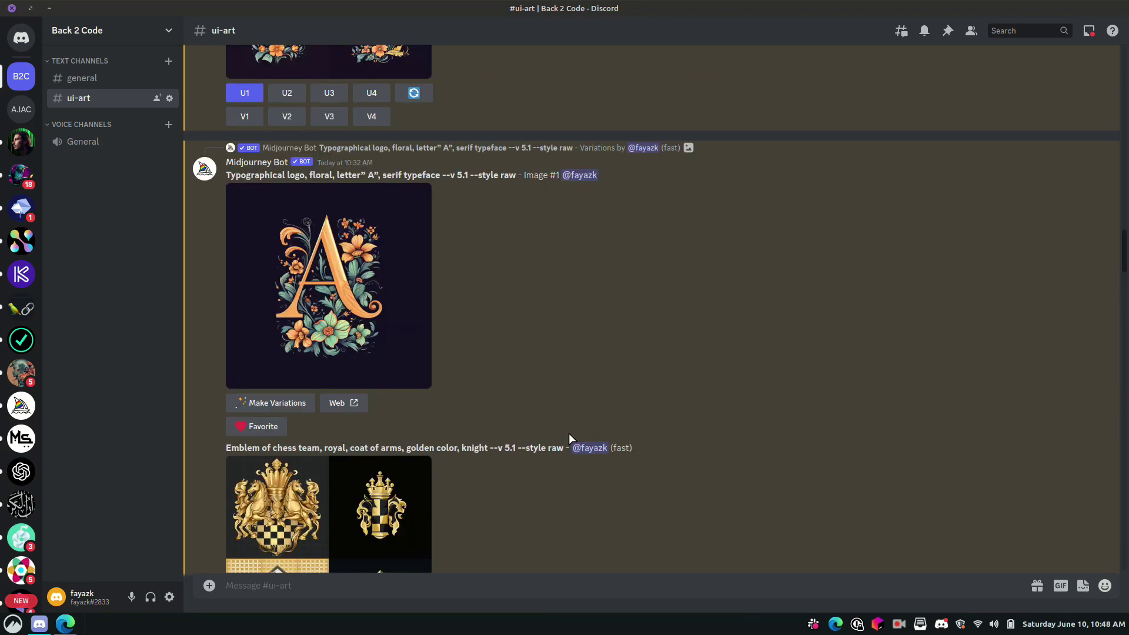
# Review the generated logos from the golden owl line art through to the latest sketchy bird design.
pyautogui.scroll(20, 569, 434)
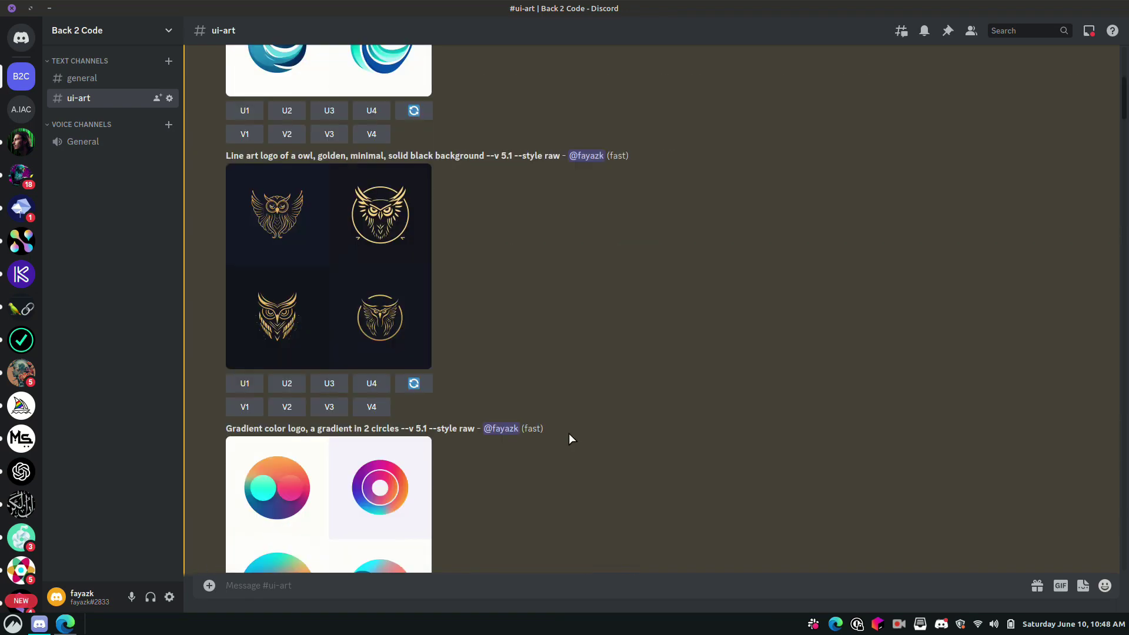
pyautogui.scroll(10, 569, 439)
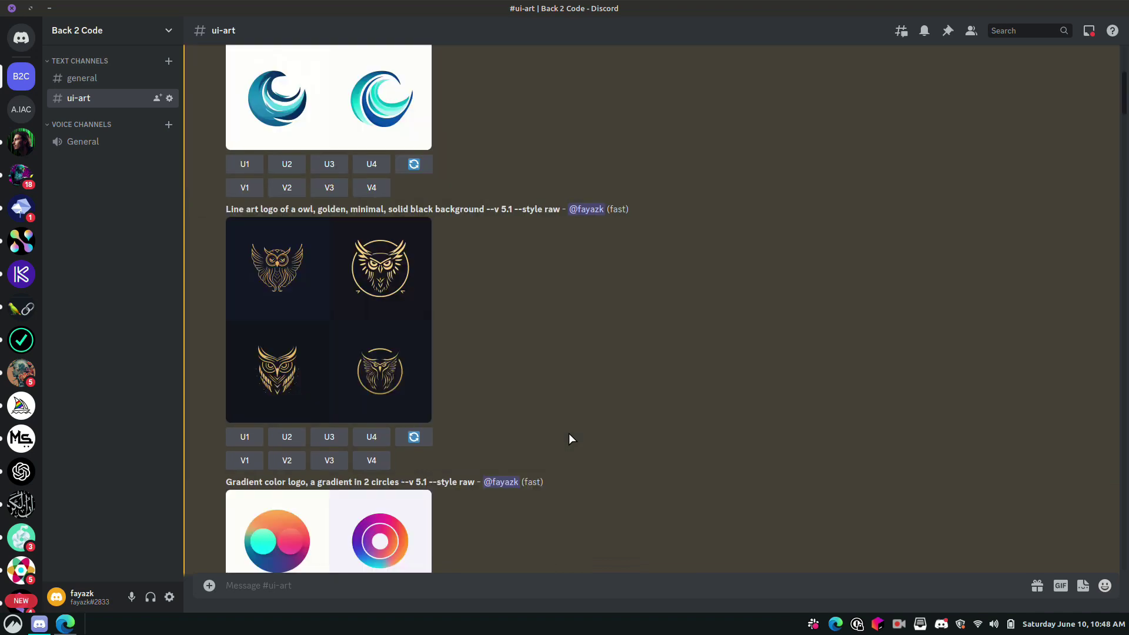
pyautogui.scroll(-20, 569, 439)
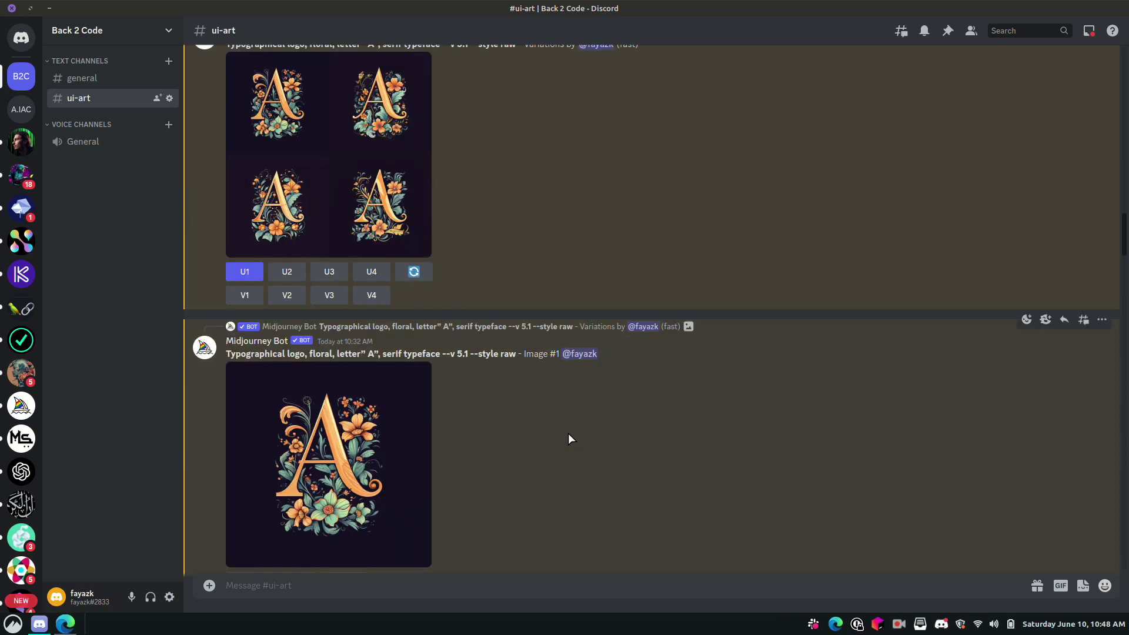
pyautogui.scroll(-20, 569, 434)
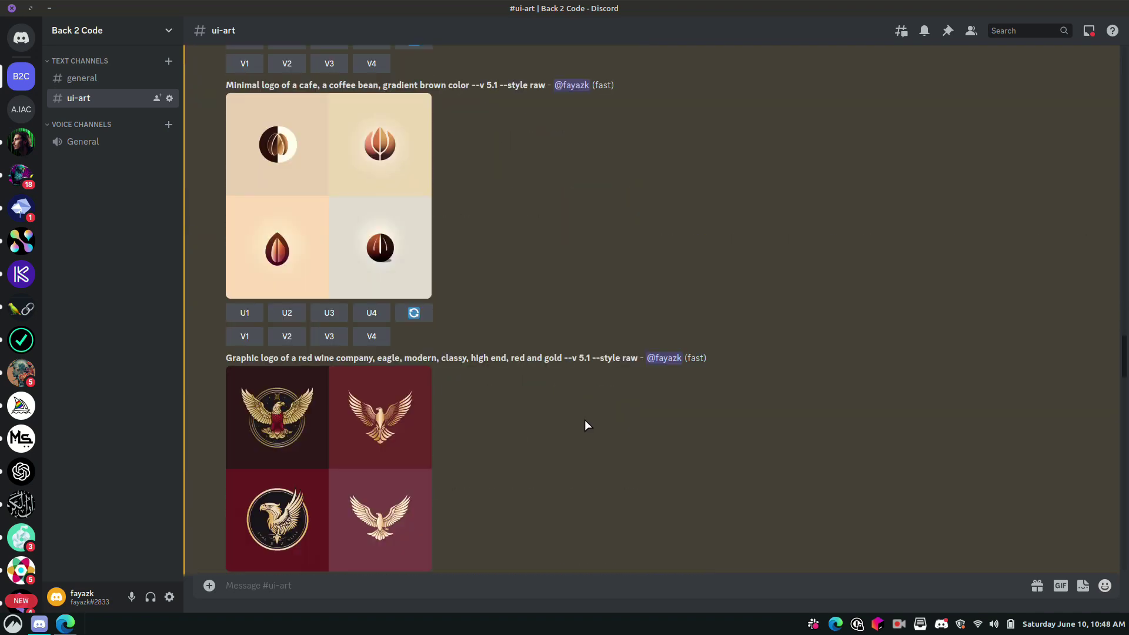
pyautogui.scroll(-15, 585, 420)
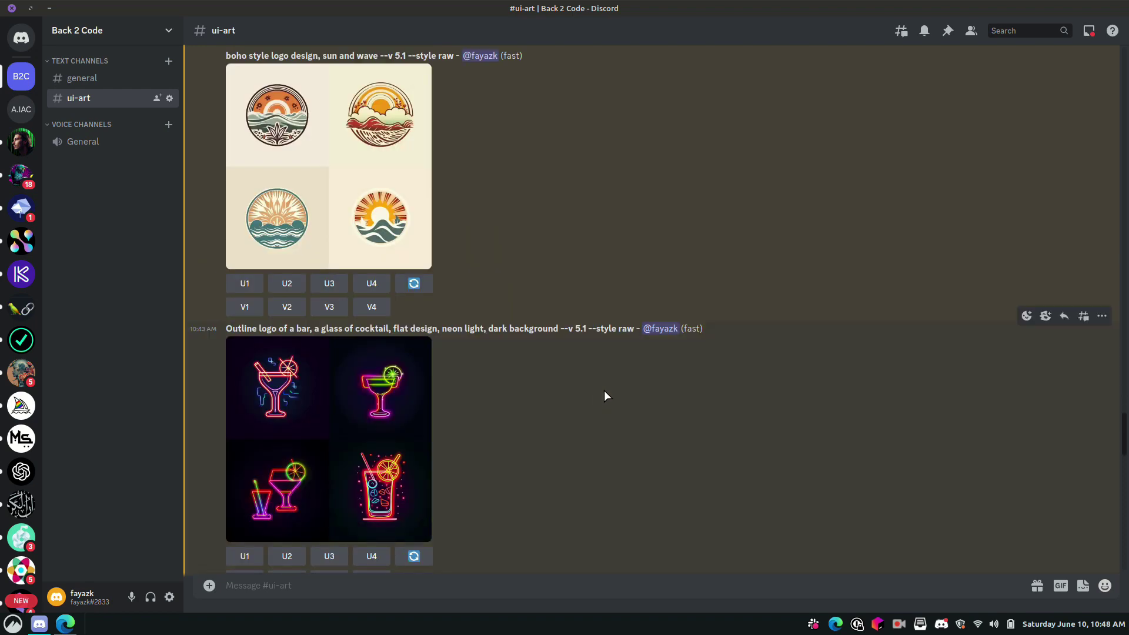
pyautogui.scroll(-15, 605, 390)
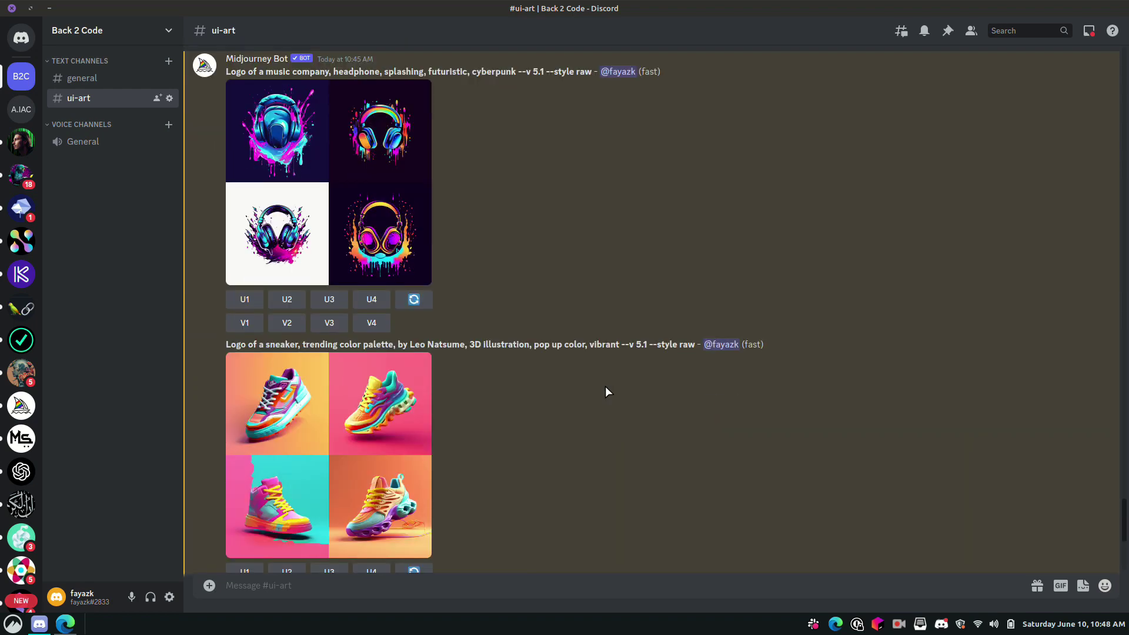
pyautogui.scroll(-6, 605, 387)
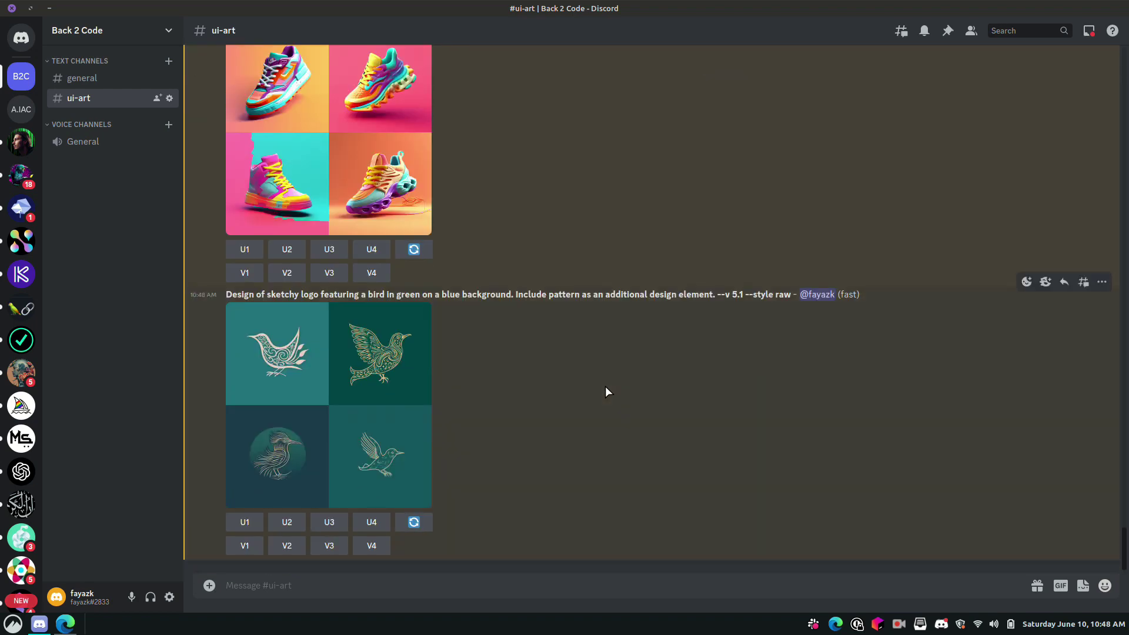